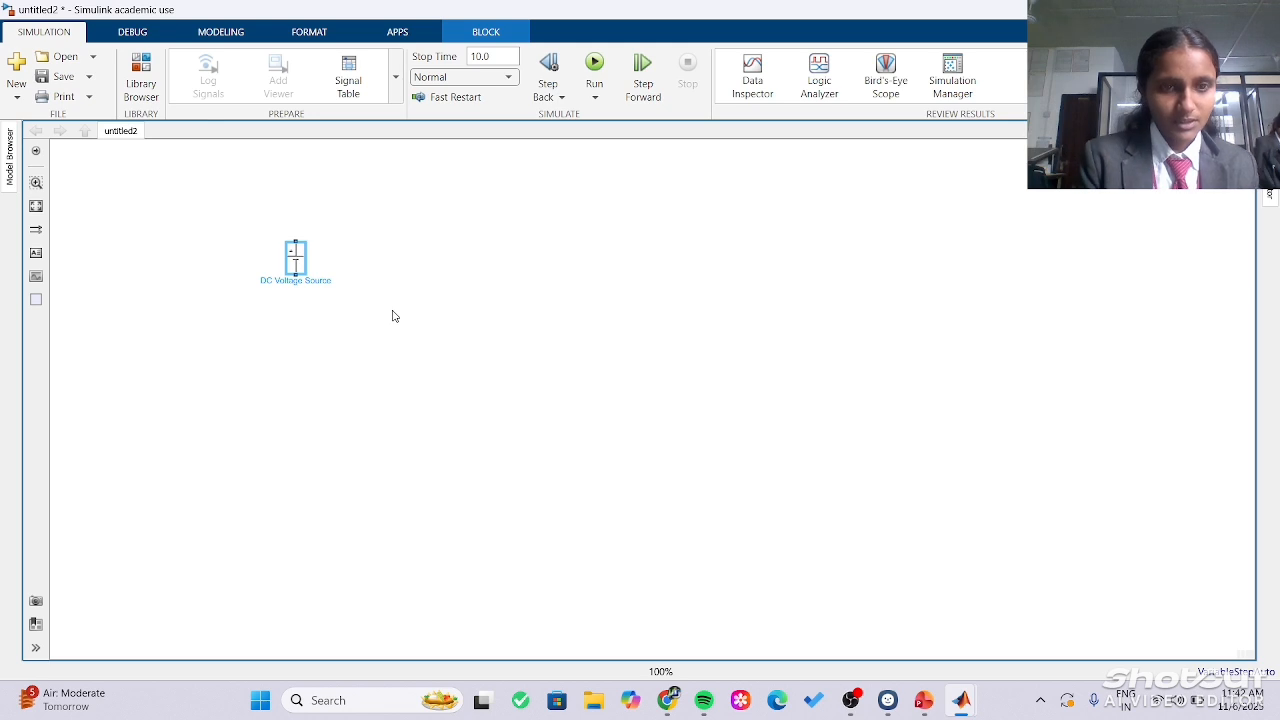
Add a PWM Generator block from Simscape/Electrical/Control and place it just right of the DC Voltage Source.
{"action": "double_click", "coordinate": [393, 316]}
{"action": "type", "text": "pw"}
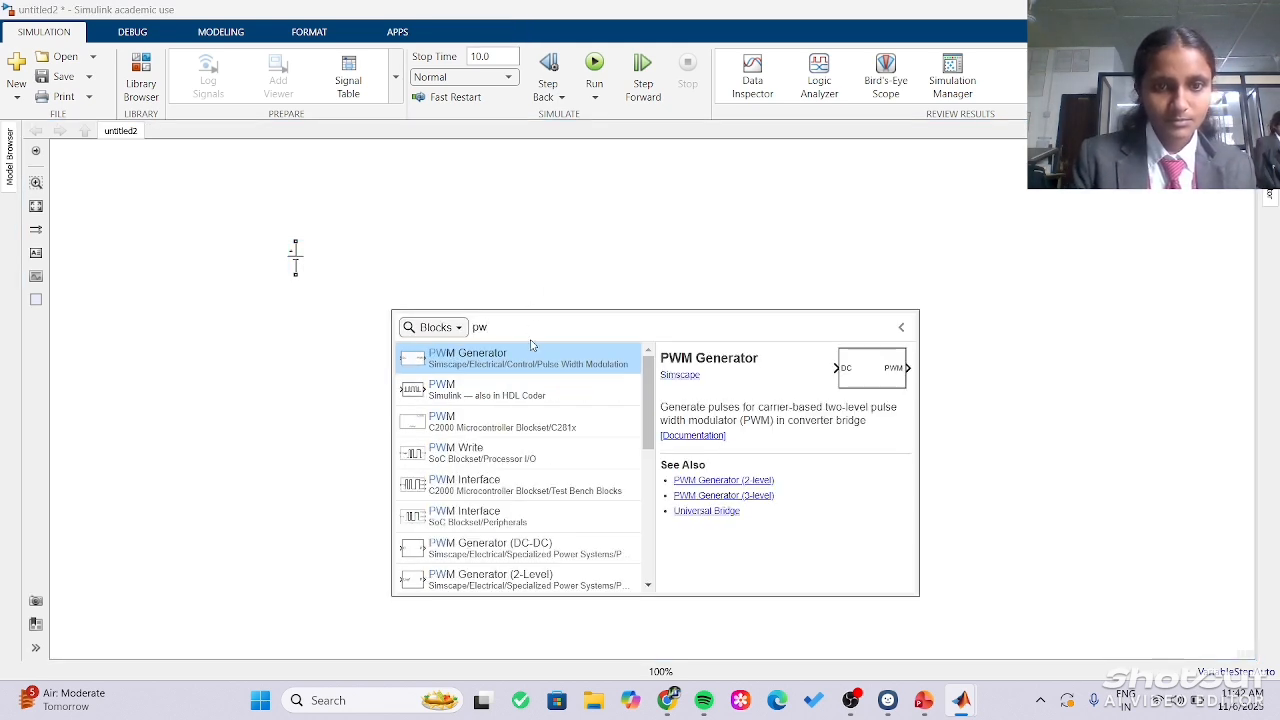
{"action": "left_click", "coordinate": [533, 357]}
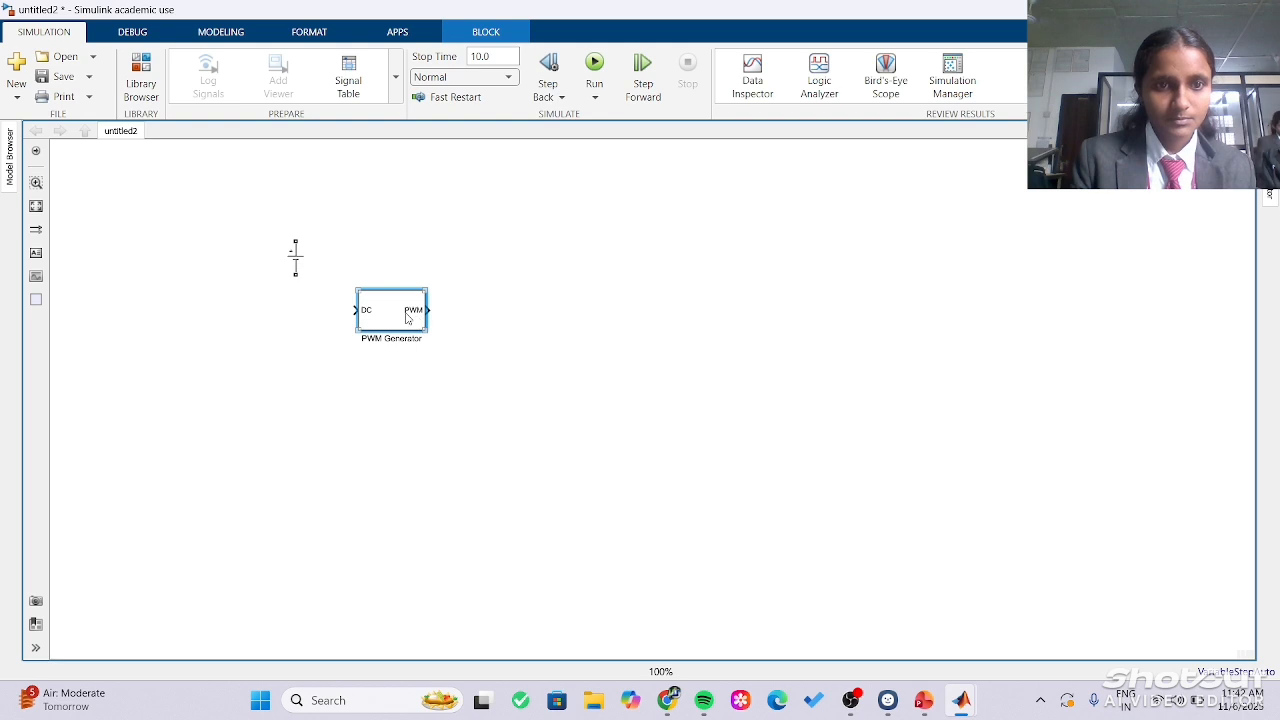
{"action": "left_click_drag", "start_coordinate": [407, 317], "coordinate": [417, 284]}
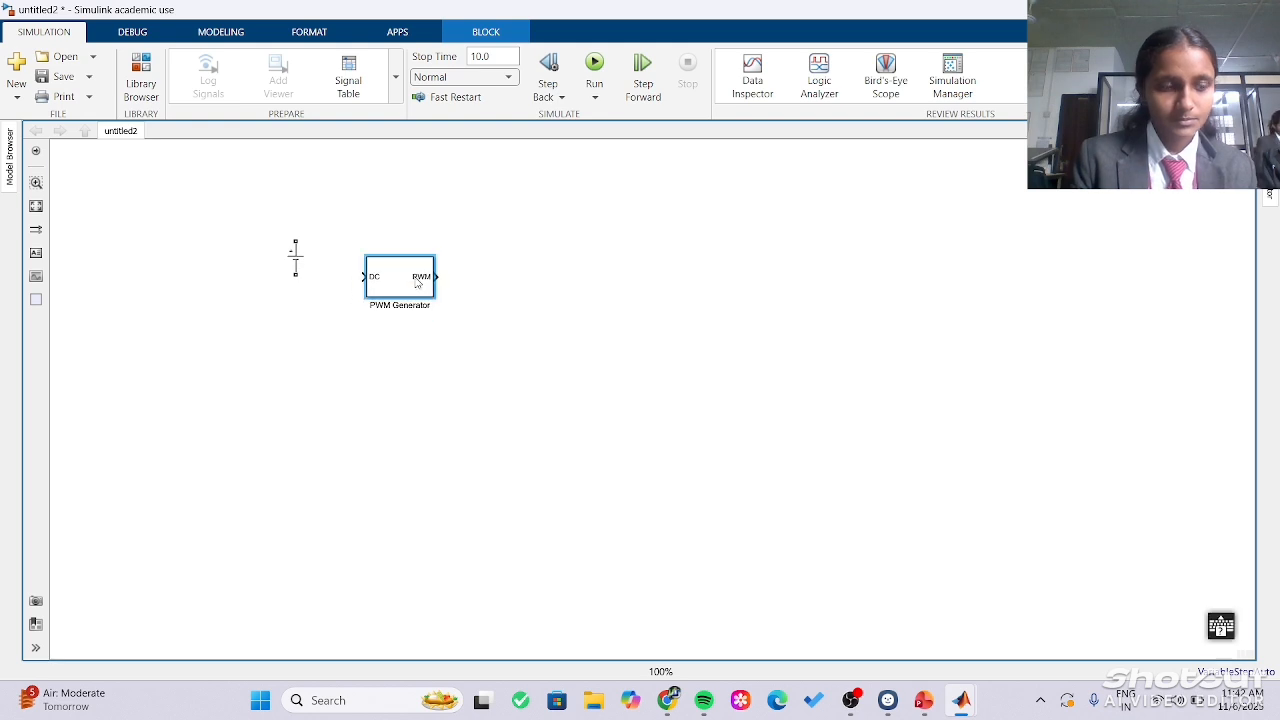
Add a Mosfet block from Simscape Specialized Power Systems and place it to the right of the PWM Generator.
{"action": "double_click", "coordinate": [459, 348]}
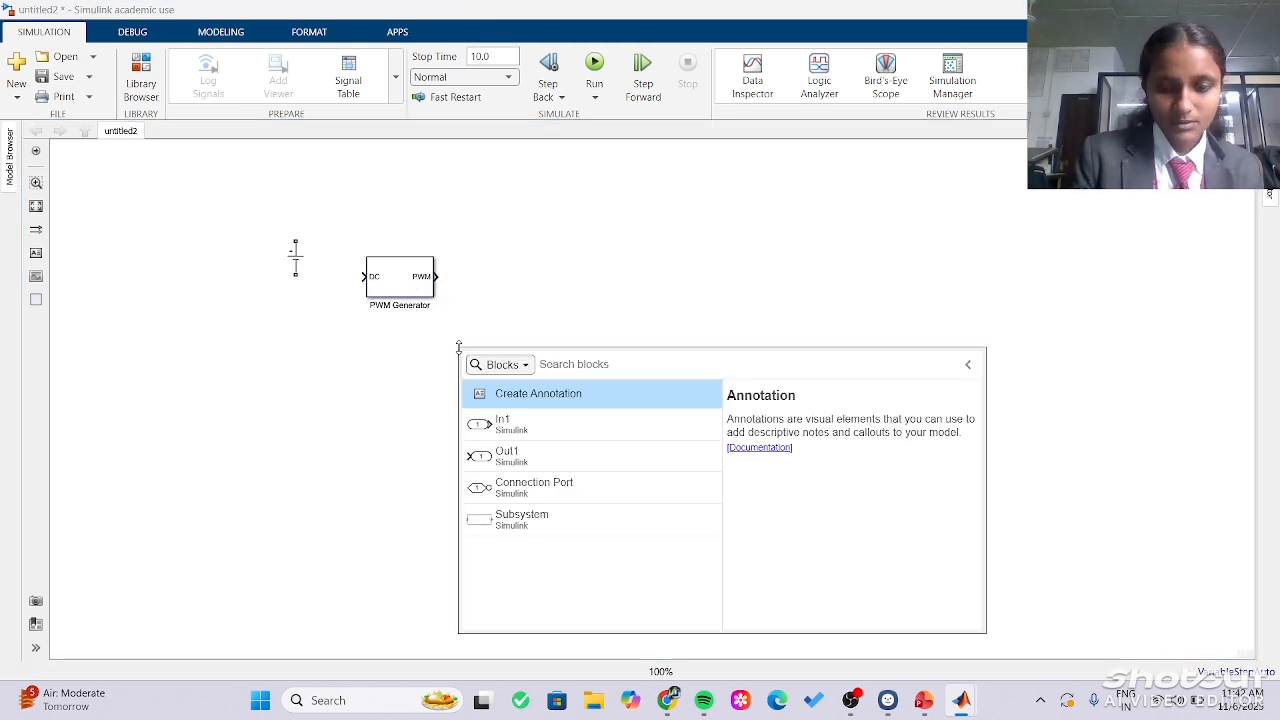
{"action": "type", "text": "mo"}
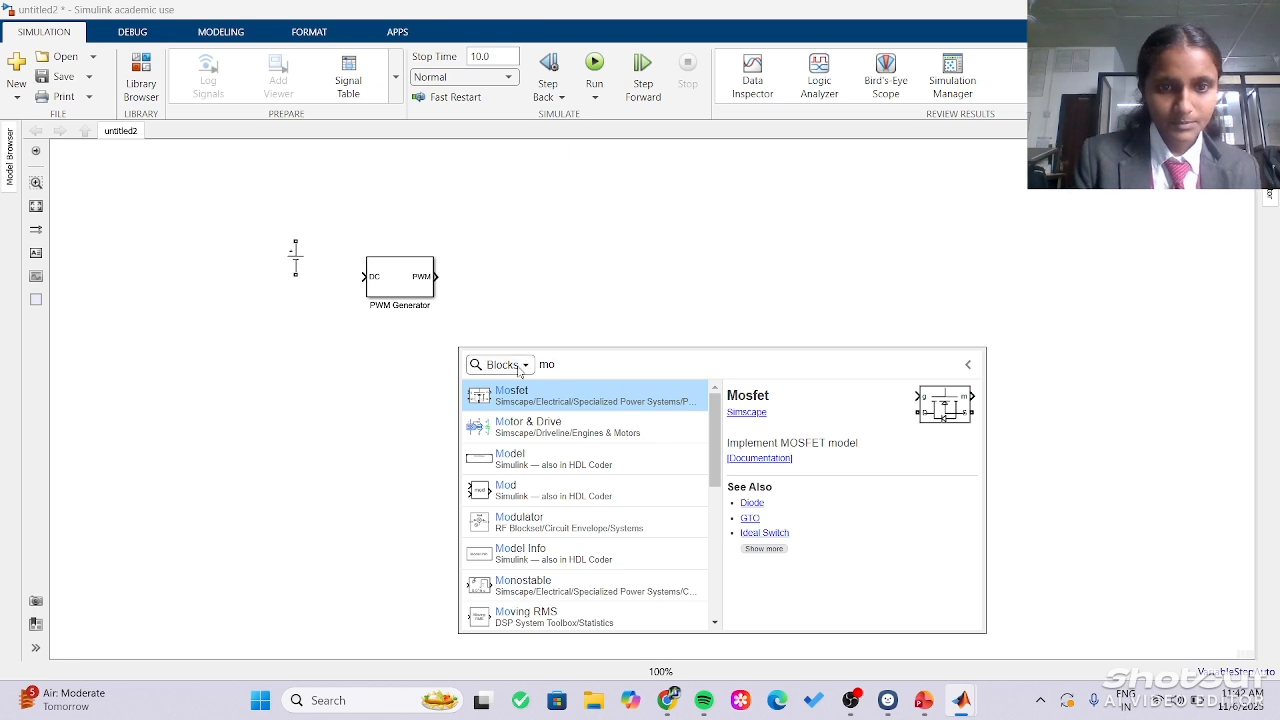
{"action": "left_click", "coordinate": [536, 398]}
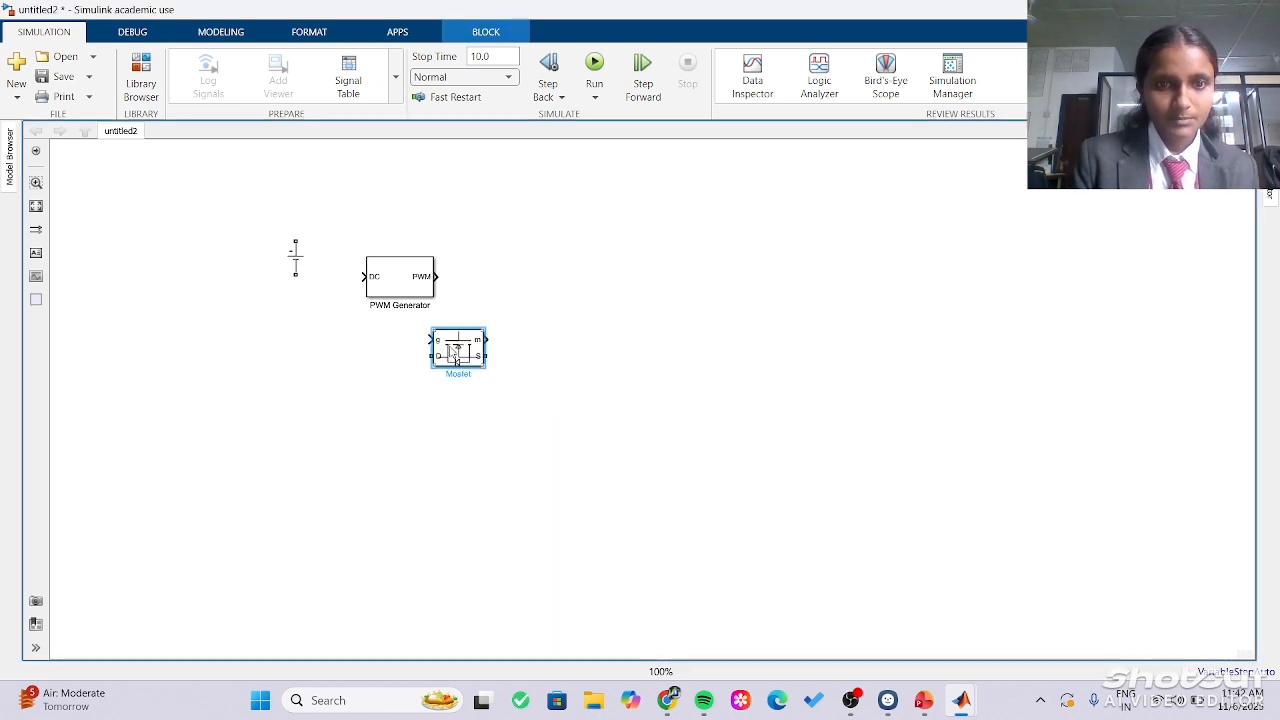
{"action": "left_click_drag", "start_coordinate": [455, 352], "coordinate": [519, 298]}
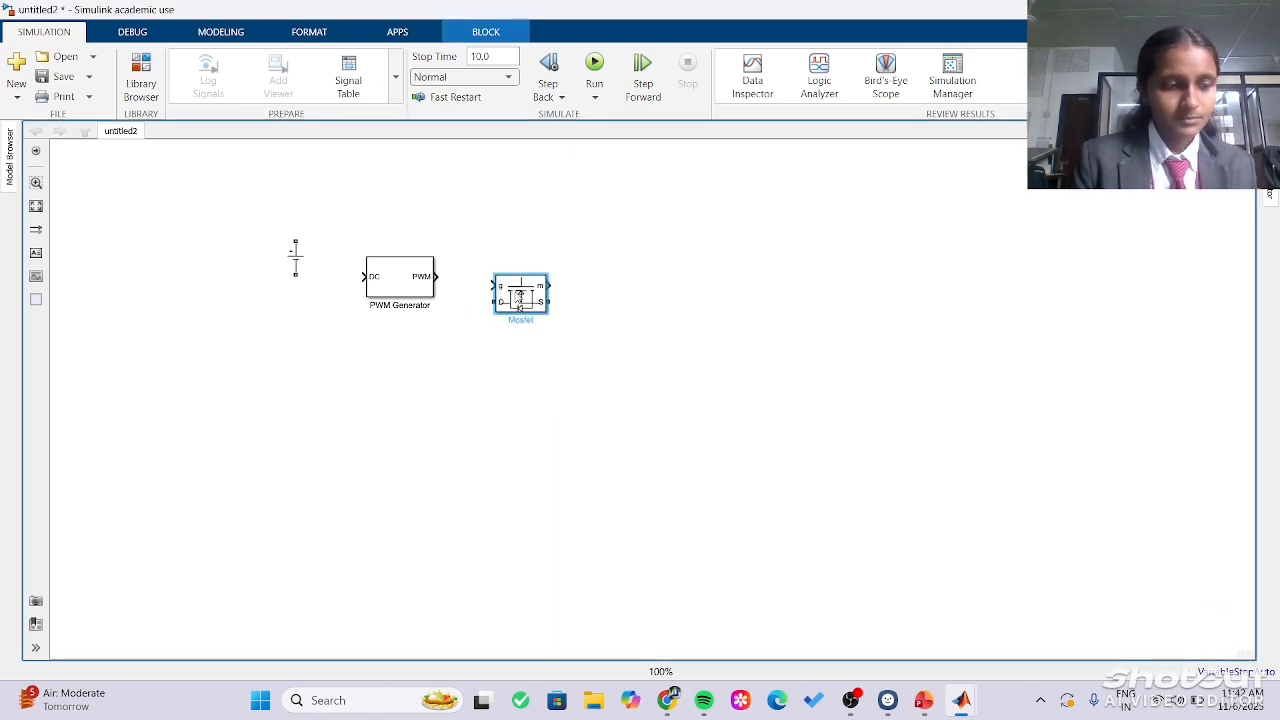
Add a Diode block from Simscape Specialized Power Systems and place it to the right of the Mosfet.
{"action": "double_click", "coordinate": [538, 380]}
{"action": "type", "text": "dio"}
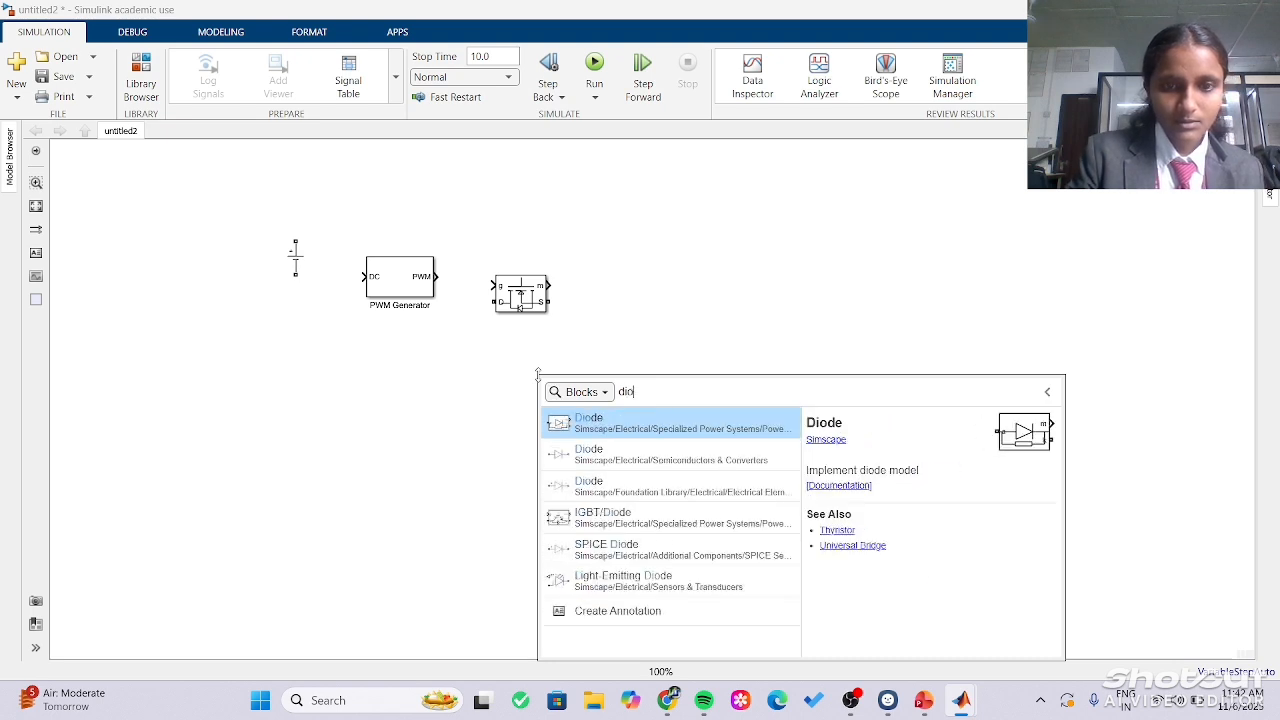
{"action": "left_click", "coordinate": [583, 422]}
{"action": "left_click_drag", "start_coordinate": [535, 372], "coordinate": [631, 300]}
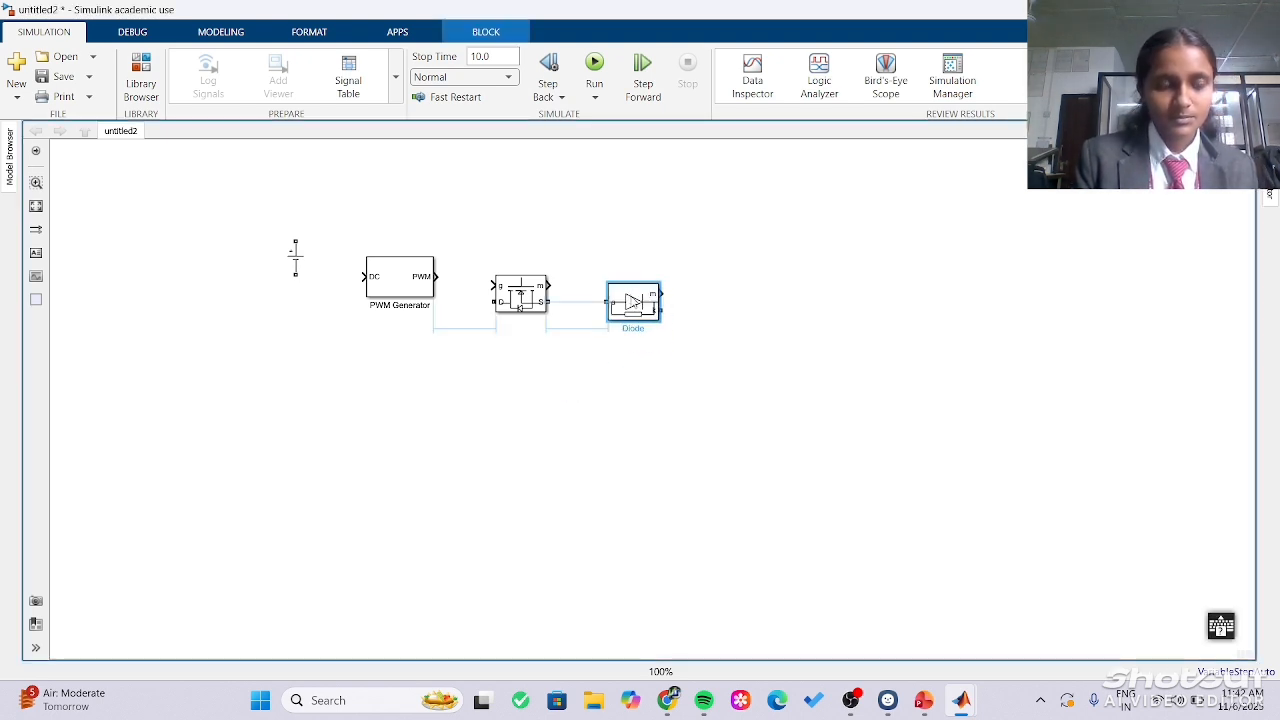
Add a Series RLC Branch block below the Mosfet and set its branch type to R.
{"action": "double_click", "coordinate": [563, 396]}
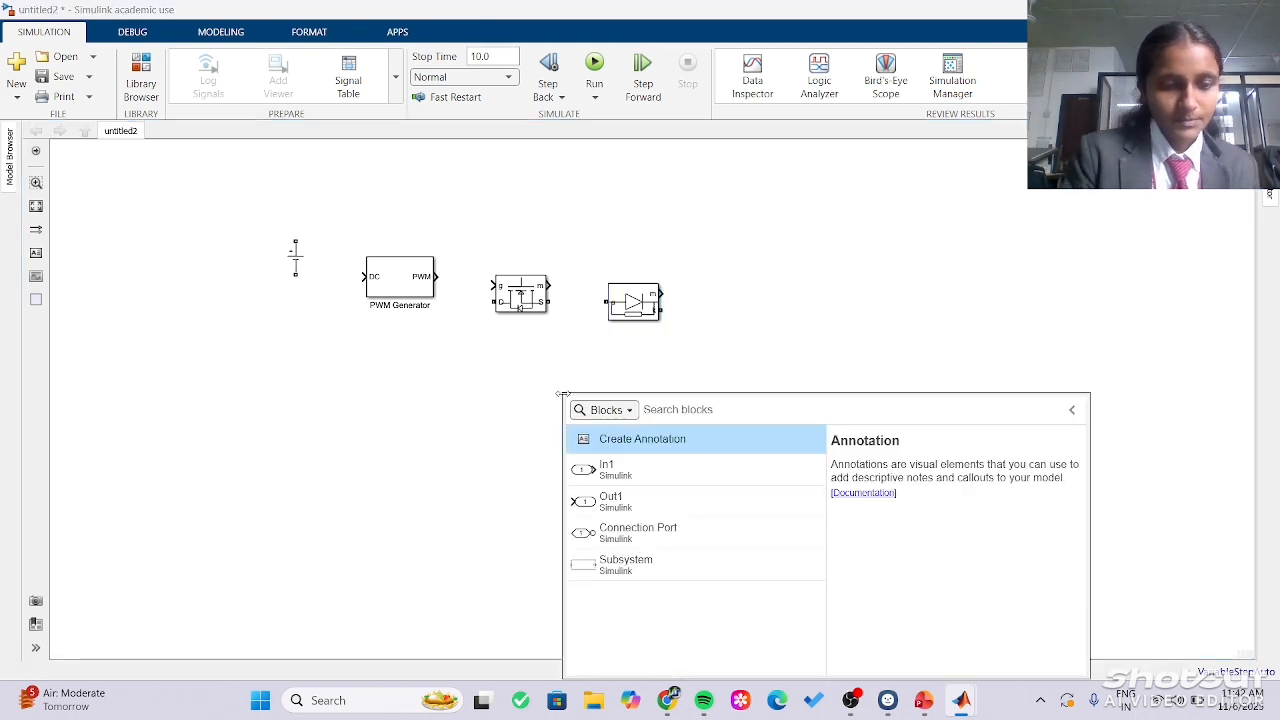
{"action": "type", "text": "rlc"}
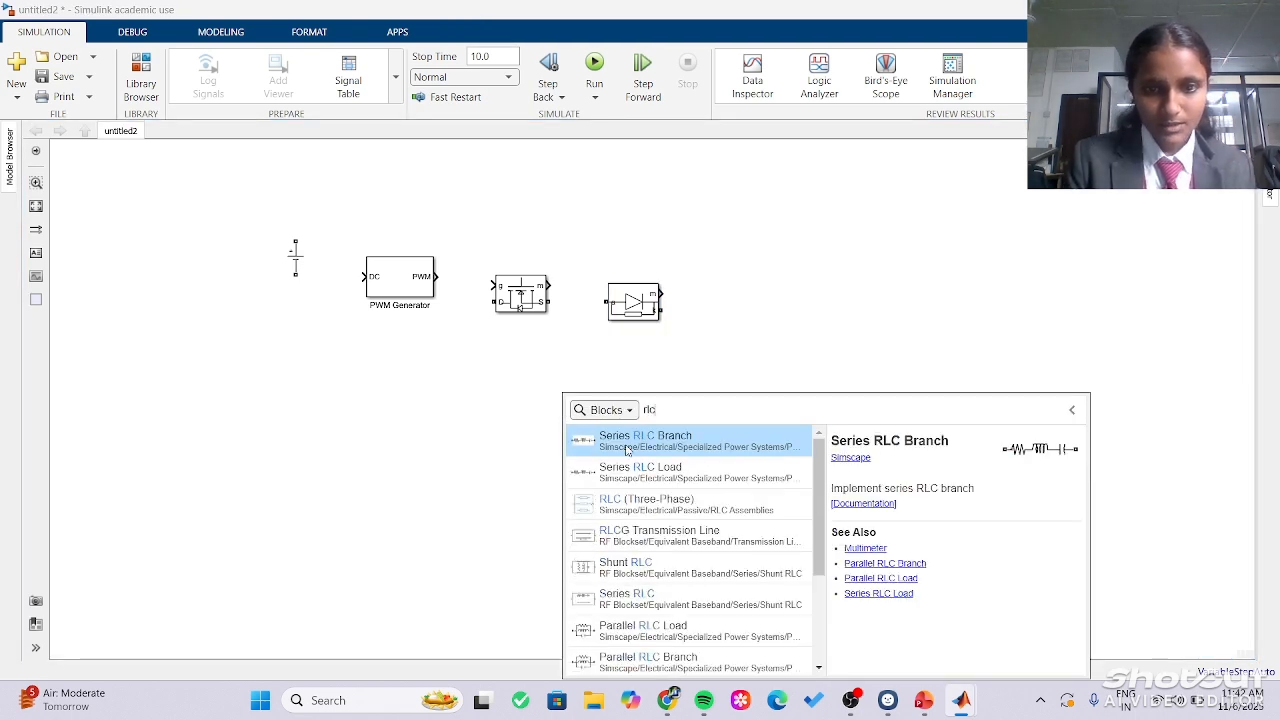
{"action": "left_click", "coordinate": [627, 450]}
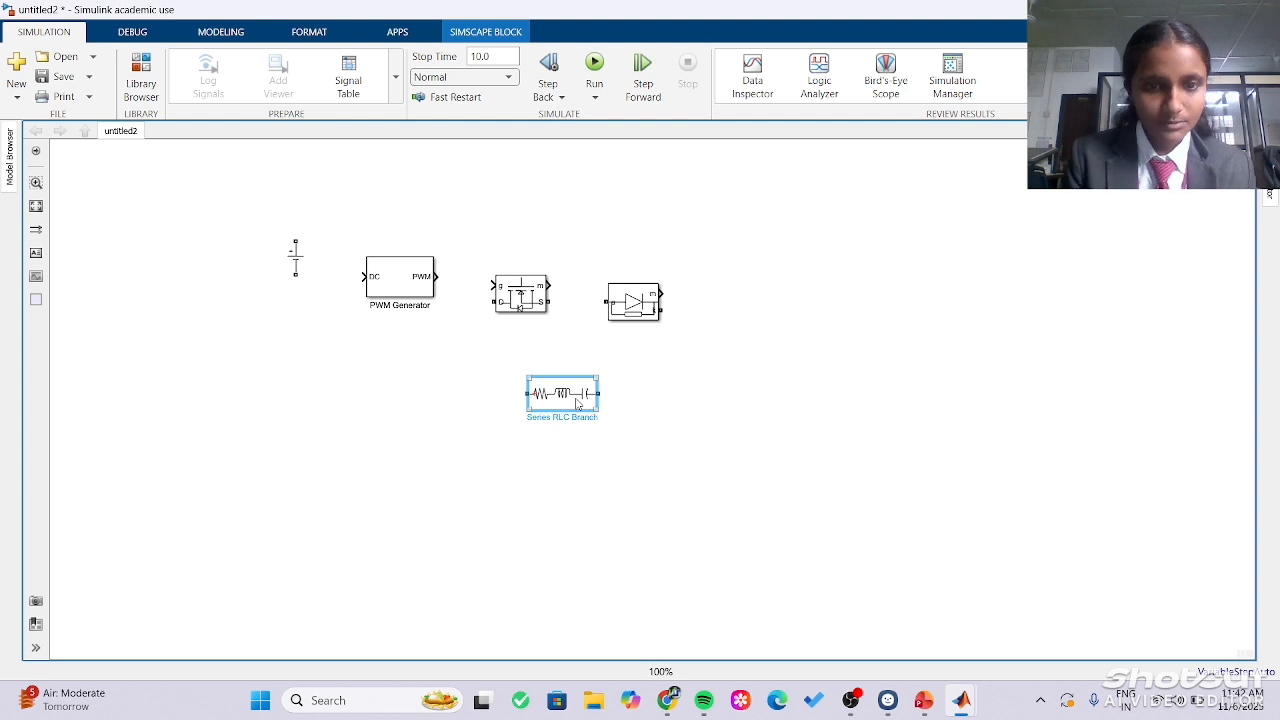
{"action": "double_click", "coordinate": [577, 402]}
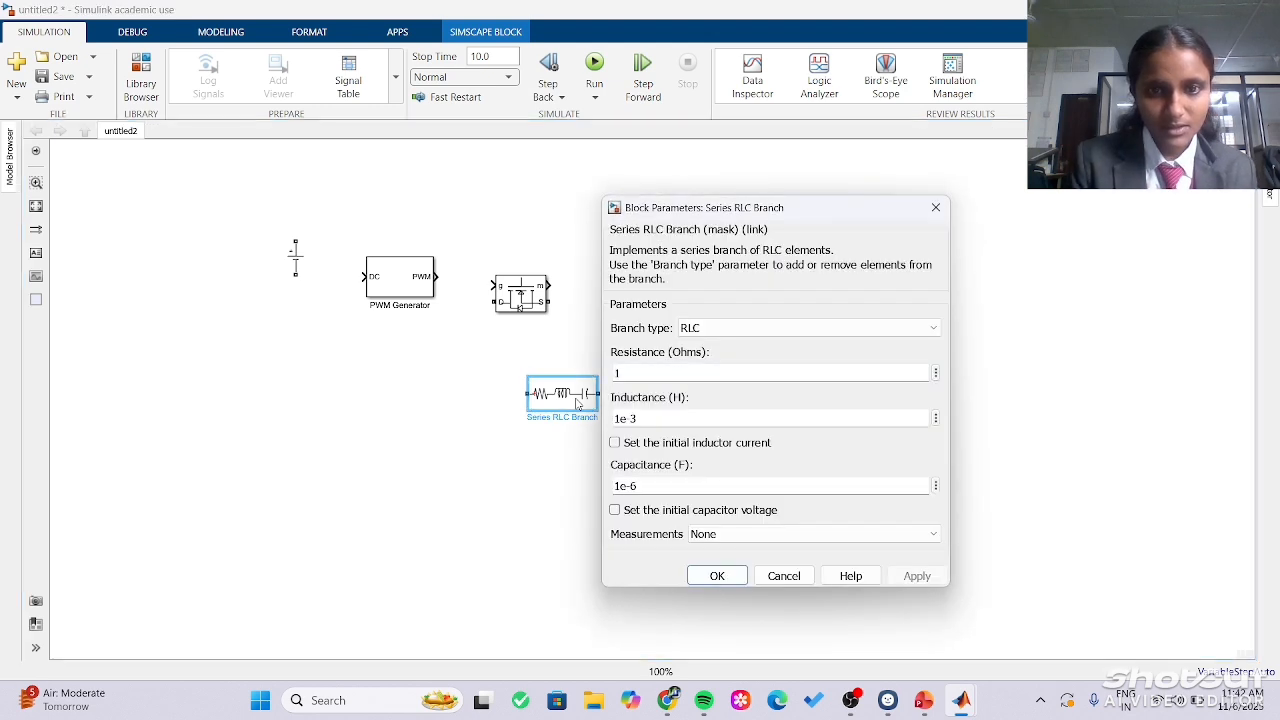
{"action": "left_click", "coordinate": [767, 327]}
{"action": "left_click", "coordinate": [748, 359]}
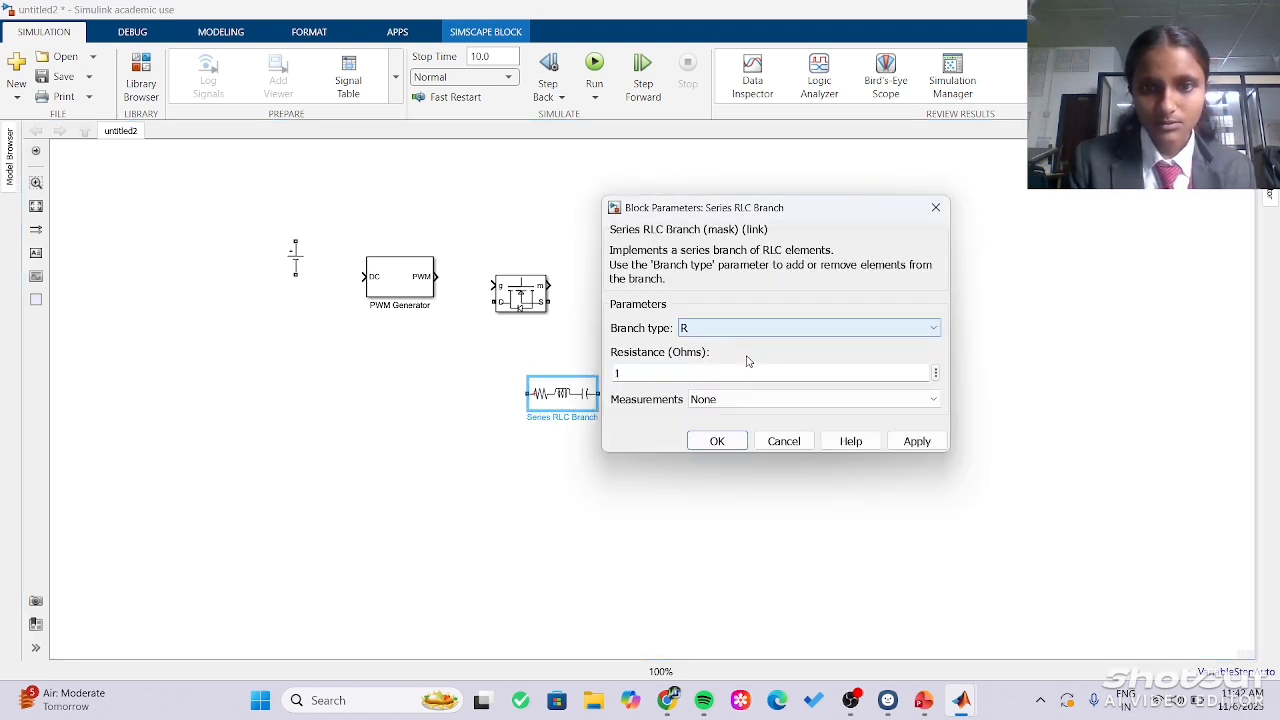
{"action": "left_click", "coordinate": [727, 444]}
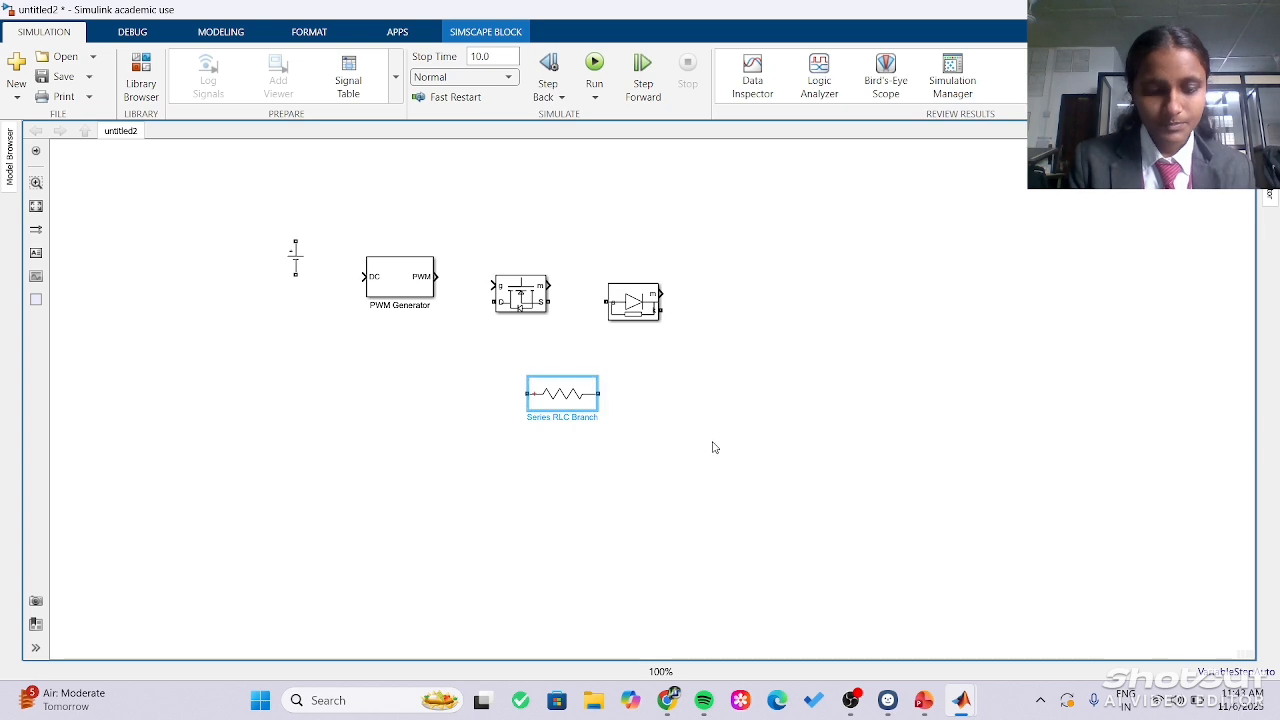
Add a second Series RLC Branch block to the lower right of the resistor and set its branch type to L.
{"action": "double_click", "coordinate": [713, 447]}
{"action": "type", "text": "rl"}
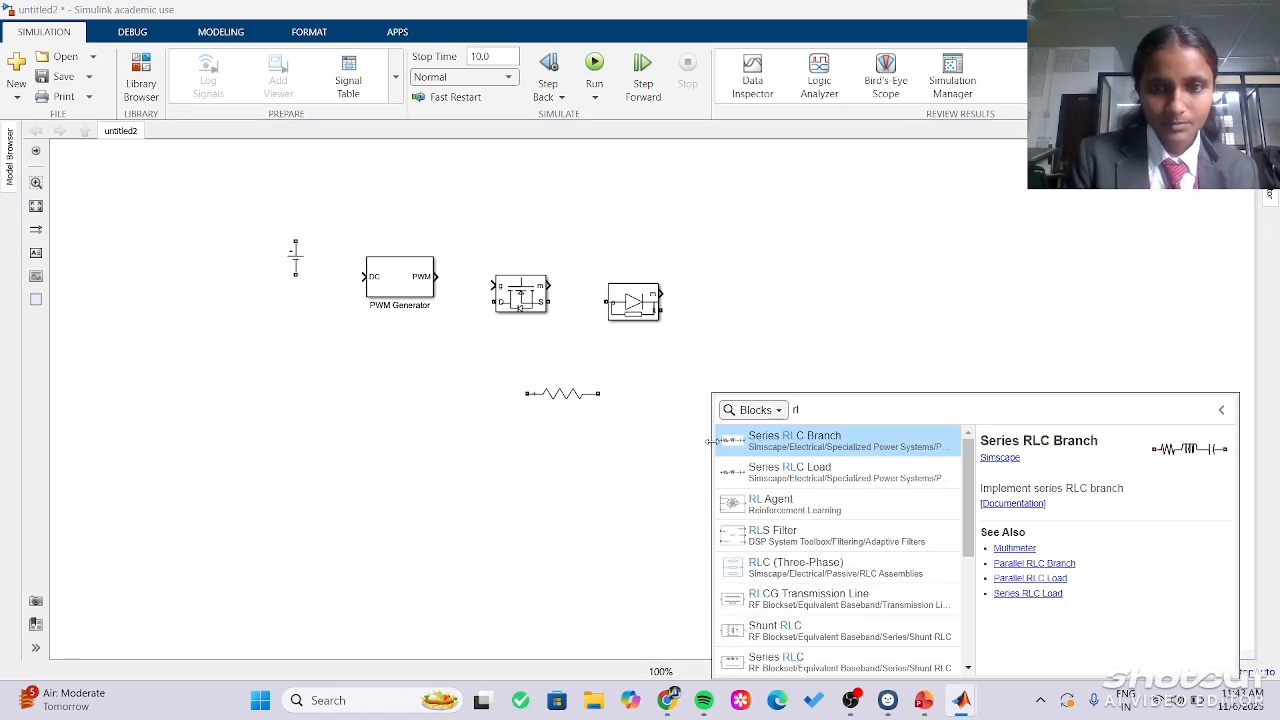
{"action": "left_click", "coordinate": [817, 436]}
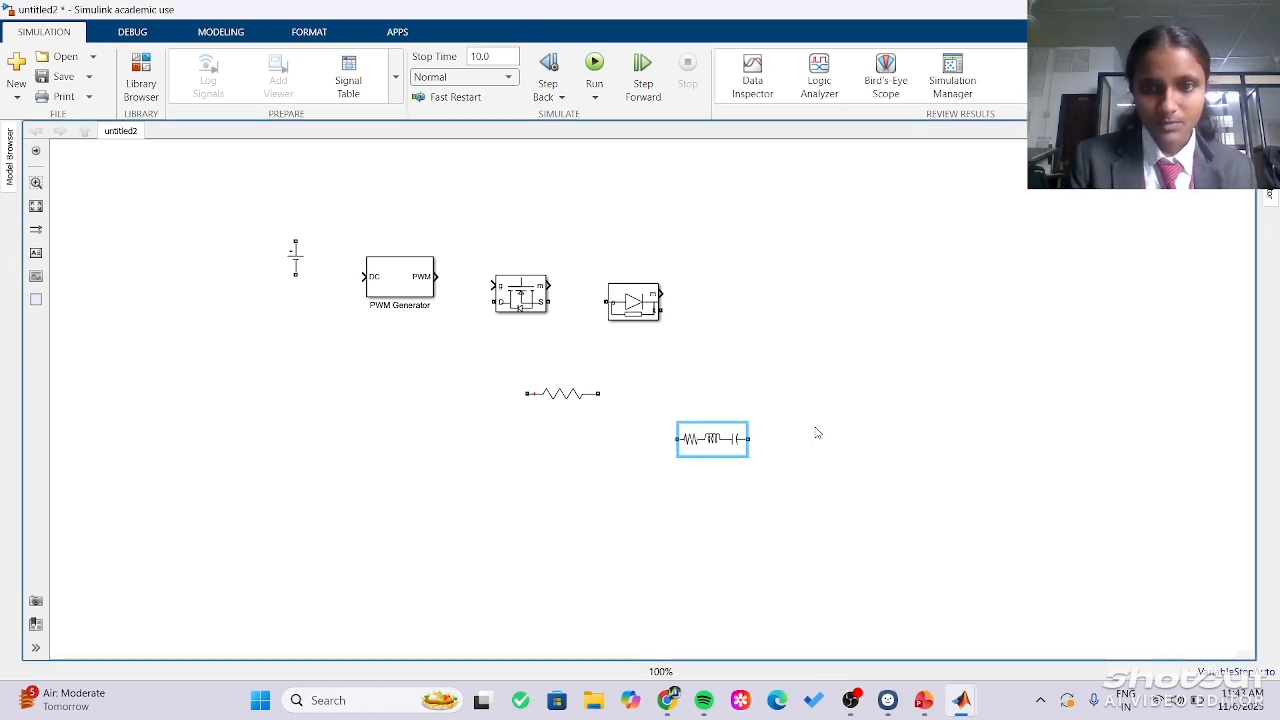
{"action": "key", "text": "Return"}
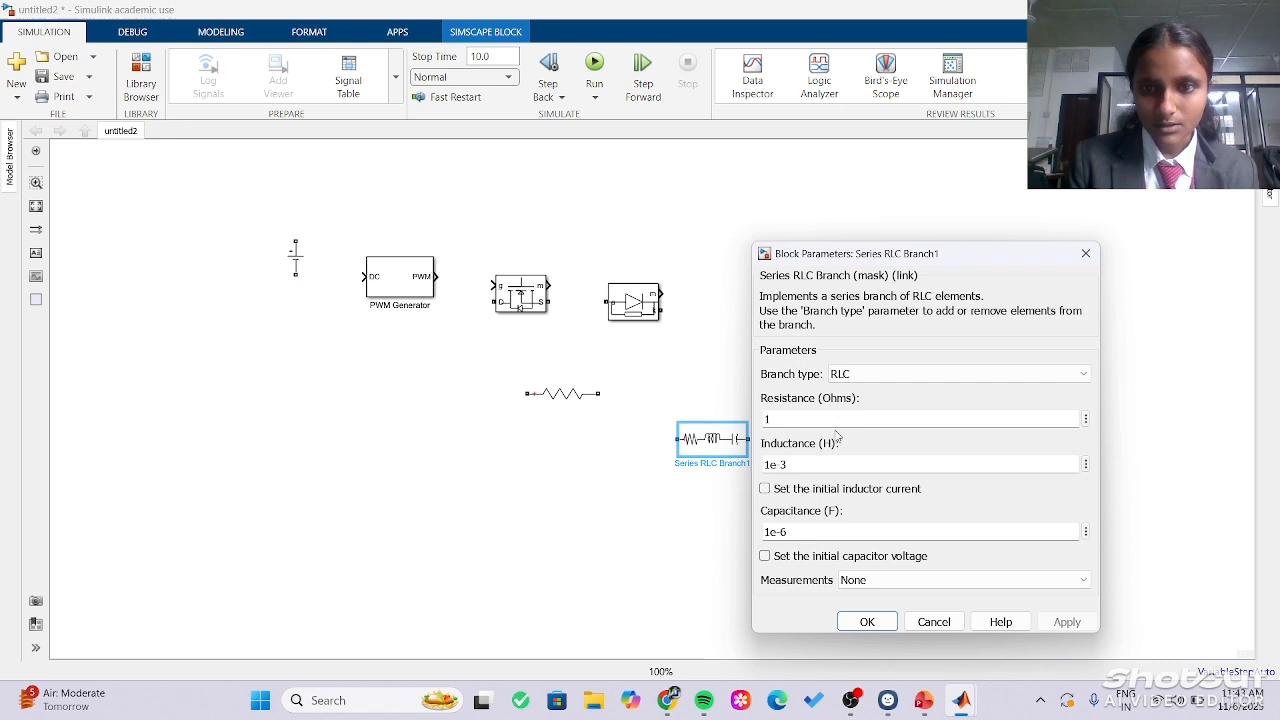
{"action": "left_click", "coordinate": [880, 375]}
{"action": "left_click", "coordinate": [878, 419]}
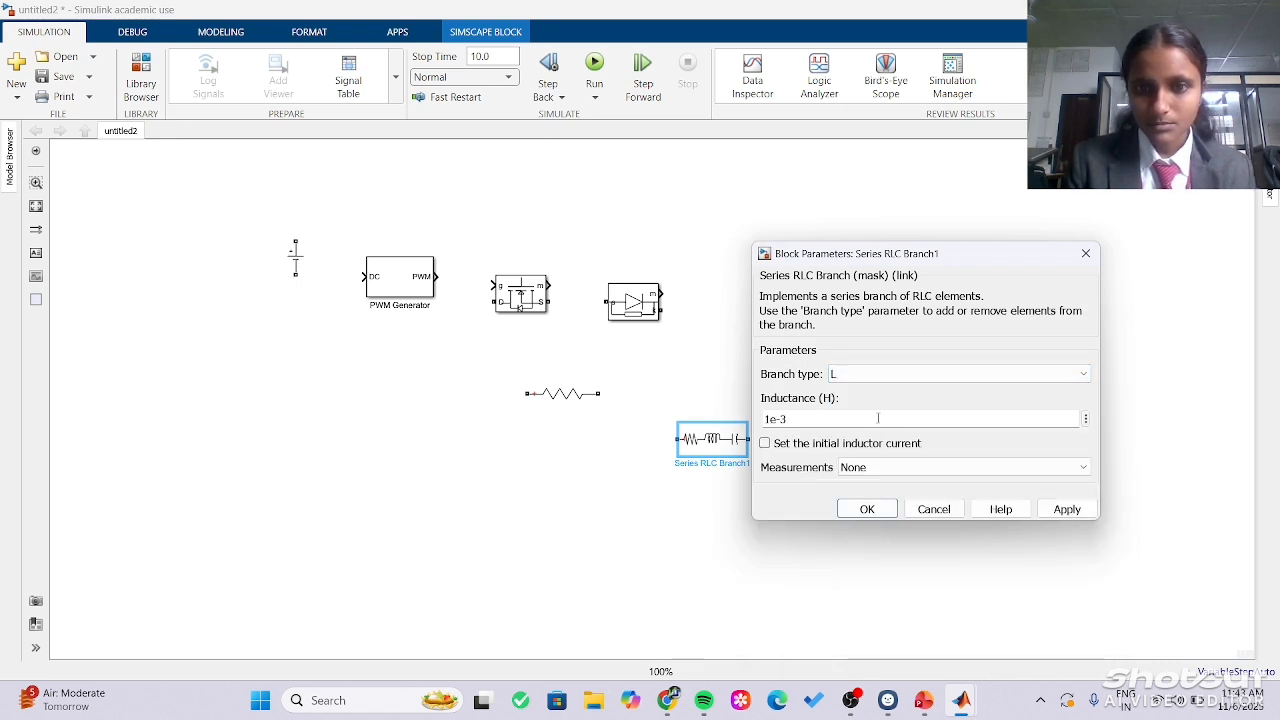
{"action": "left_click", "coordinate": [872, 512]}
Add a third Series RLC Branch block to the lower right of the inductor.
{"action": "double_click", "coordinate": [826, 474]}
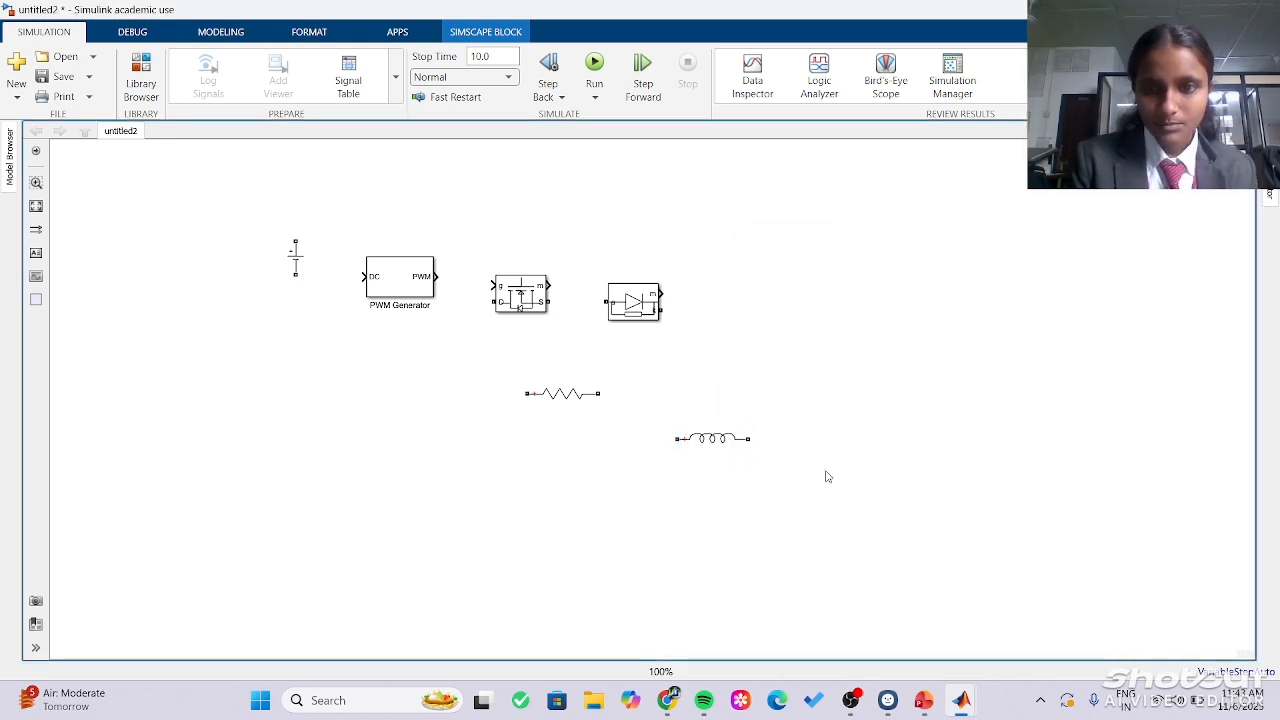
{"action": "type", "text": "fl"}
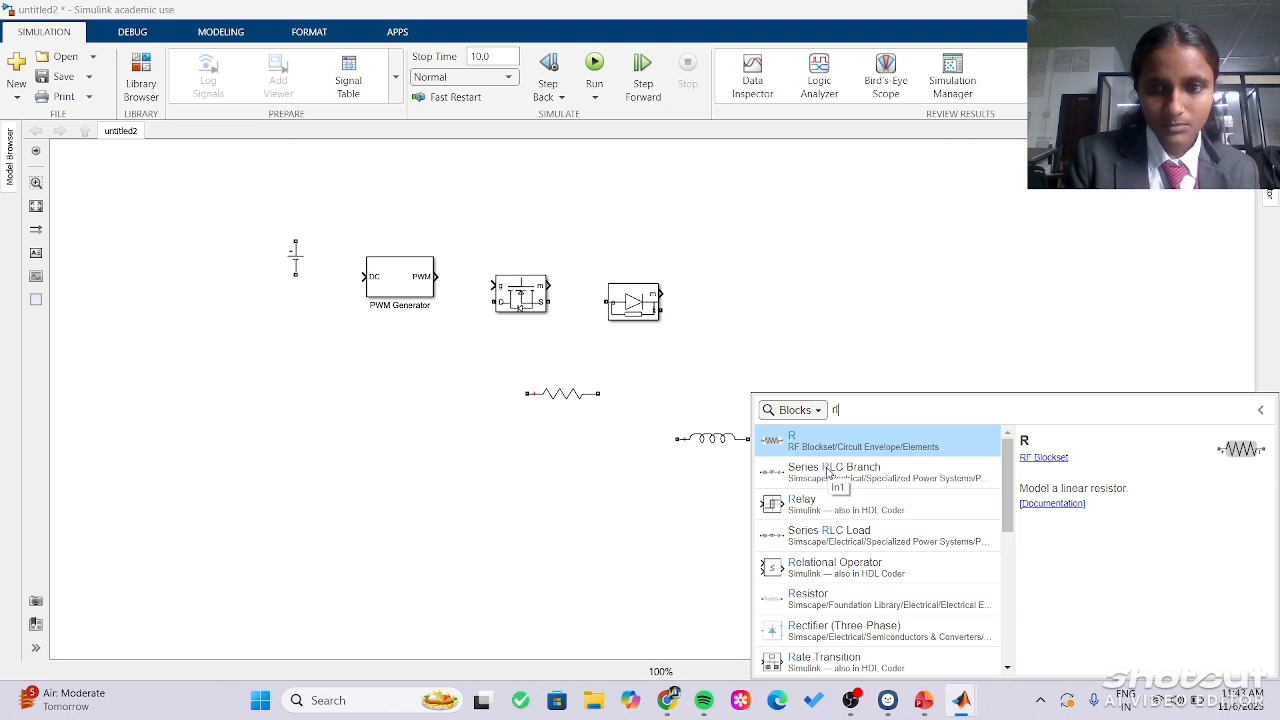
{"action": "left_click", "coordinate": [842, 438]}
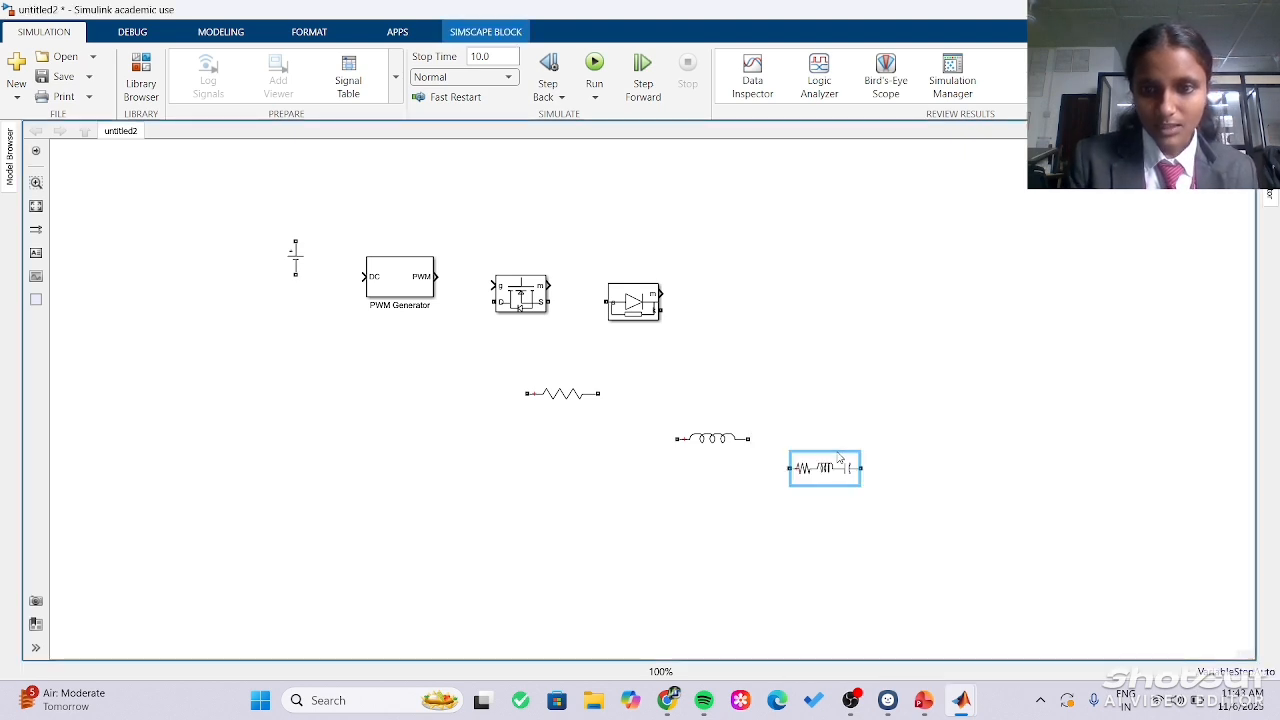
{"action": "double_click", "coordinate": [838, 456]}
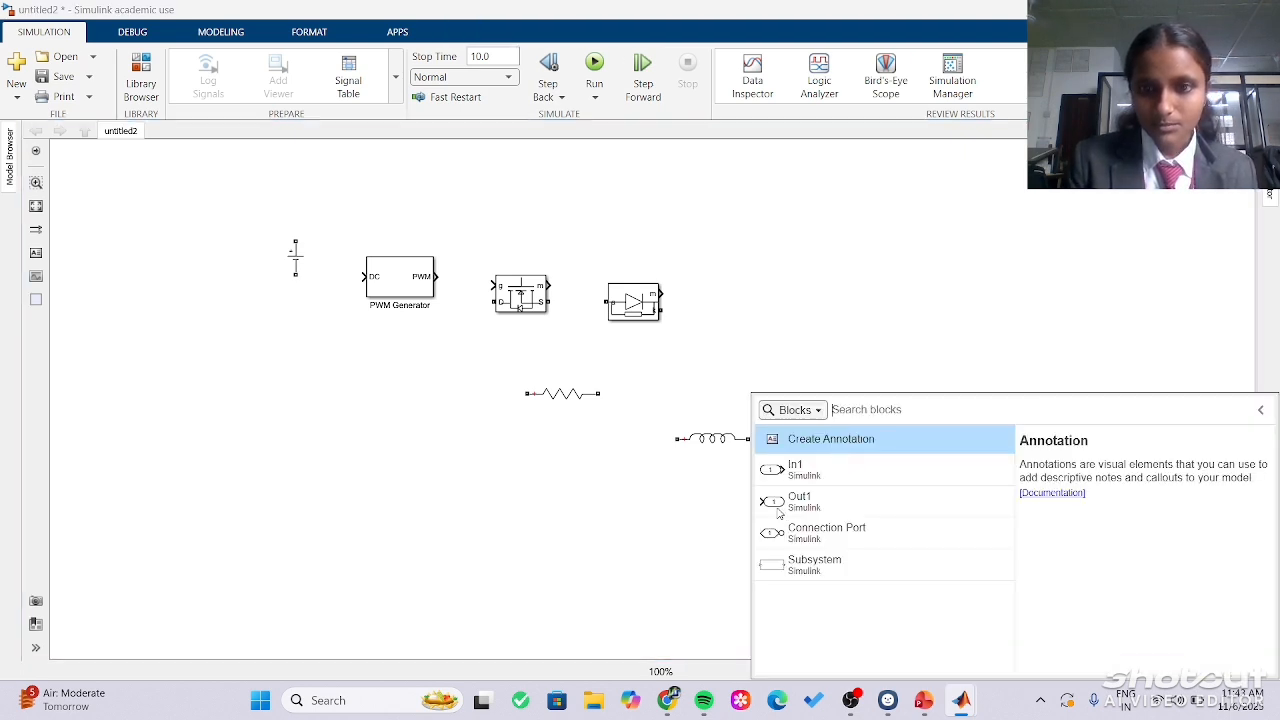
{"action": "left_click", "coordinate": [713, 527]}
Set the third Series RLC Branch's type to C, and move the inductor and capacitor up roughly level with the resistor.
{"action": "double_click", "coordinate": [829, 482]}
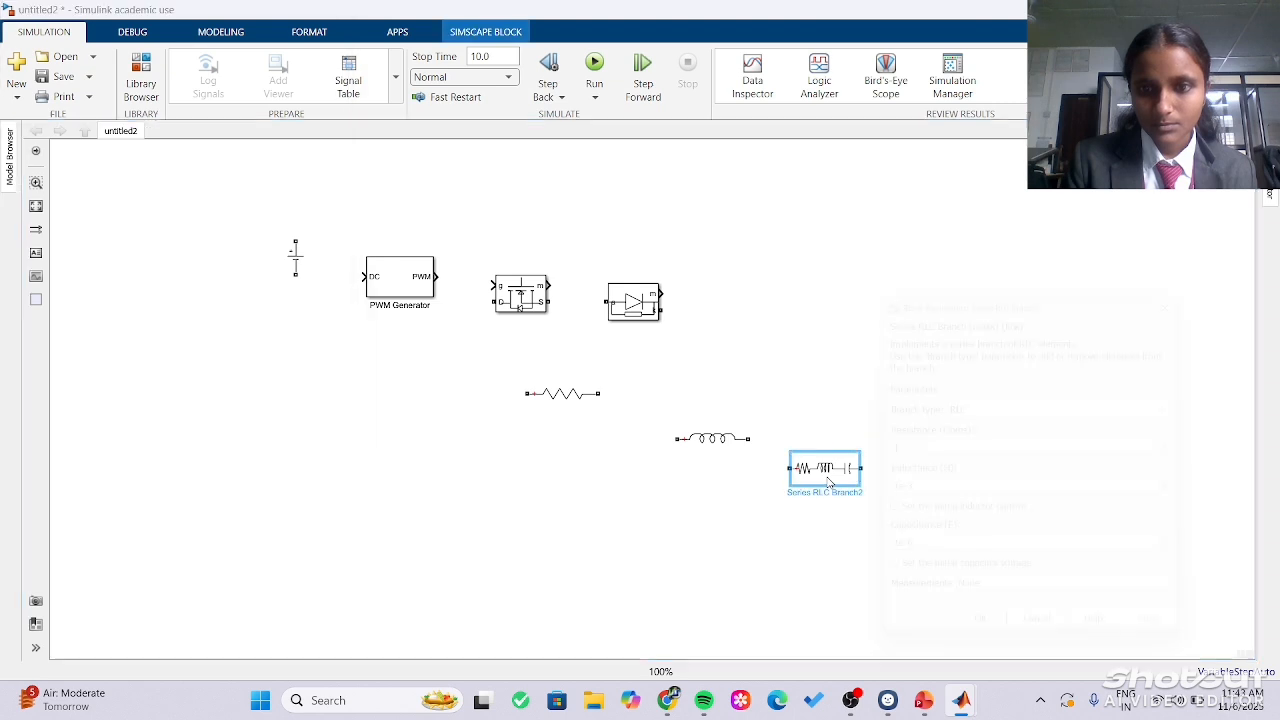
{"action": "left_click", "coordinate": [963, 404]}
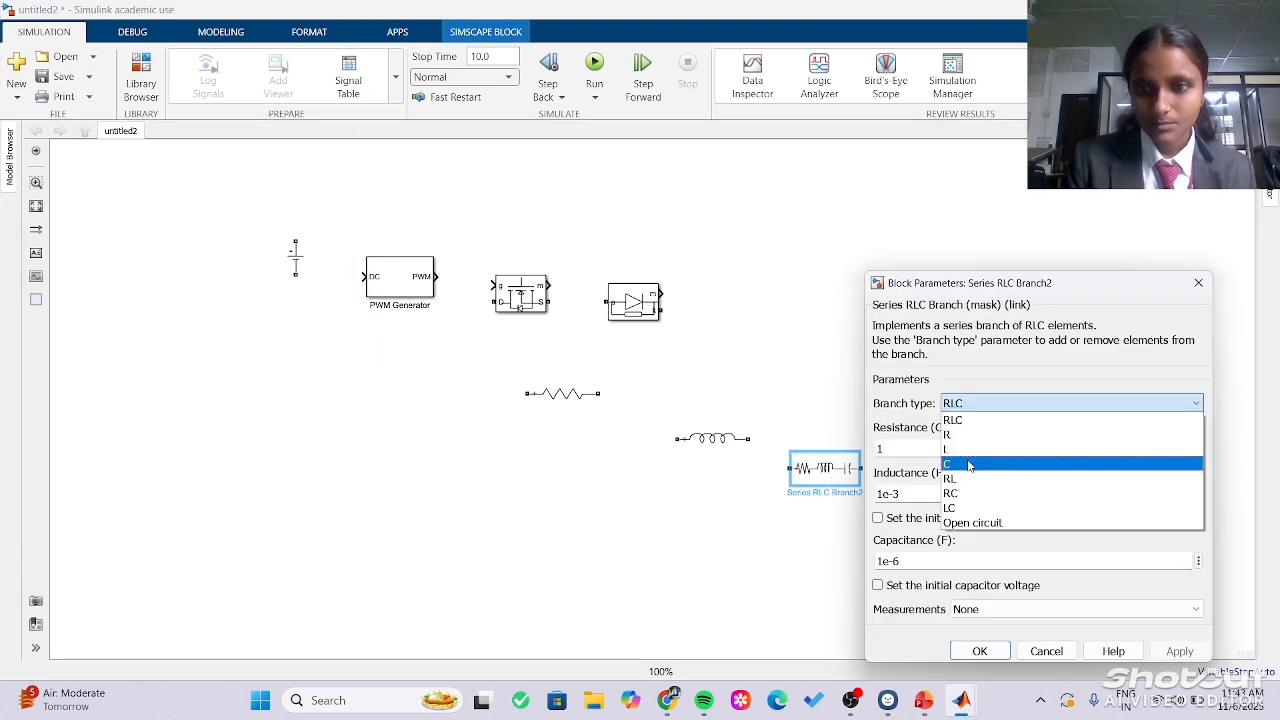
{"action": "left_click", "coordinate": [968, 464]}
{"action": "left_click", "coordinate": [969, 535]}
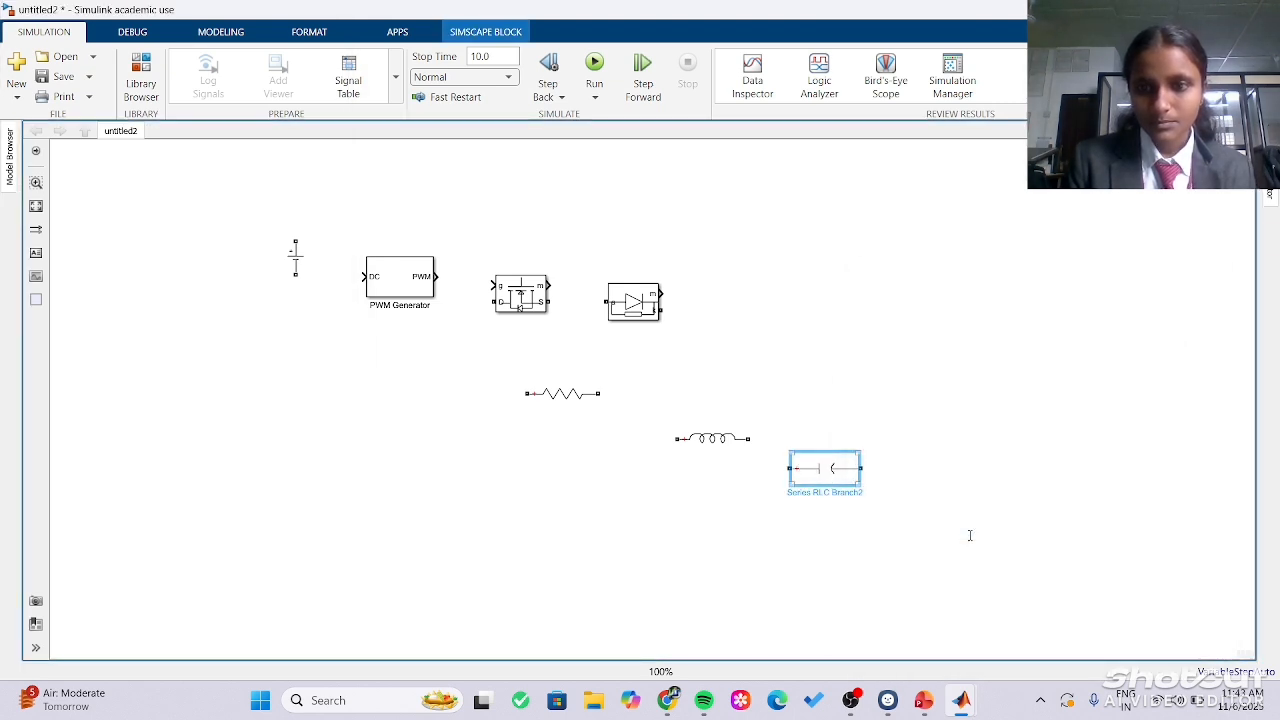
{"action": "left_click_drag", "start_coordinate": [725, 450], "coordinate": [728, 405]}
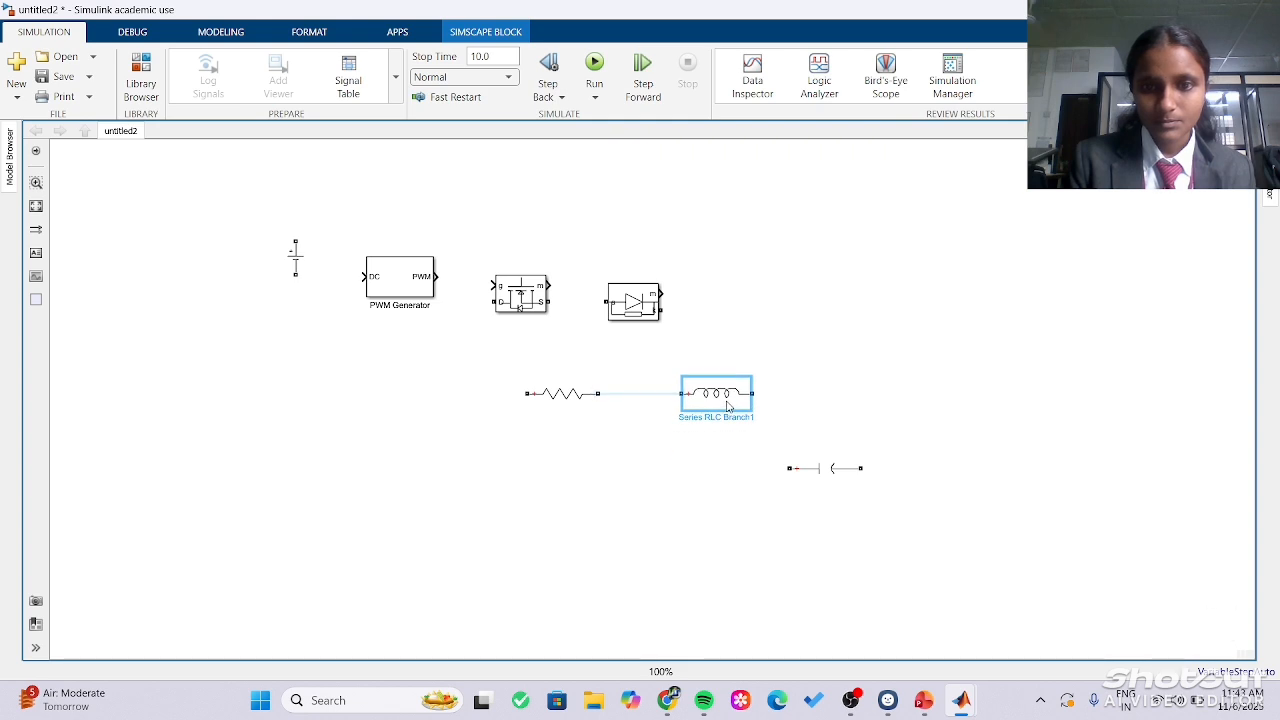
{"action": "left_click_drag", "start_coordinate": [817, 467], "coordinate": [817, 405]}
Add a Voltage Measurement block below the inductor.
{"action": "double_click", "coordinate": [750, 465]}
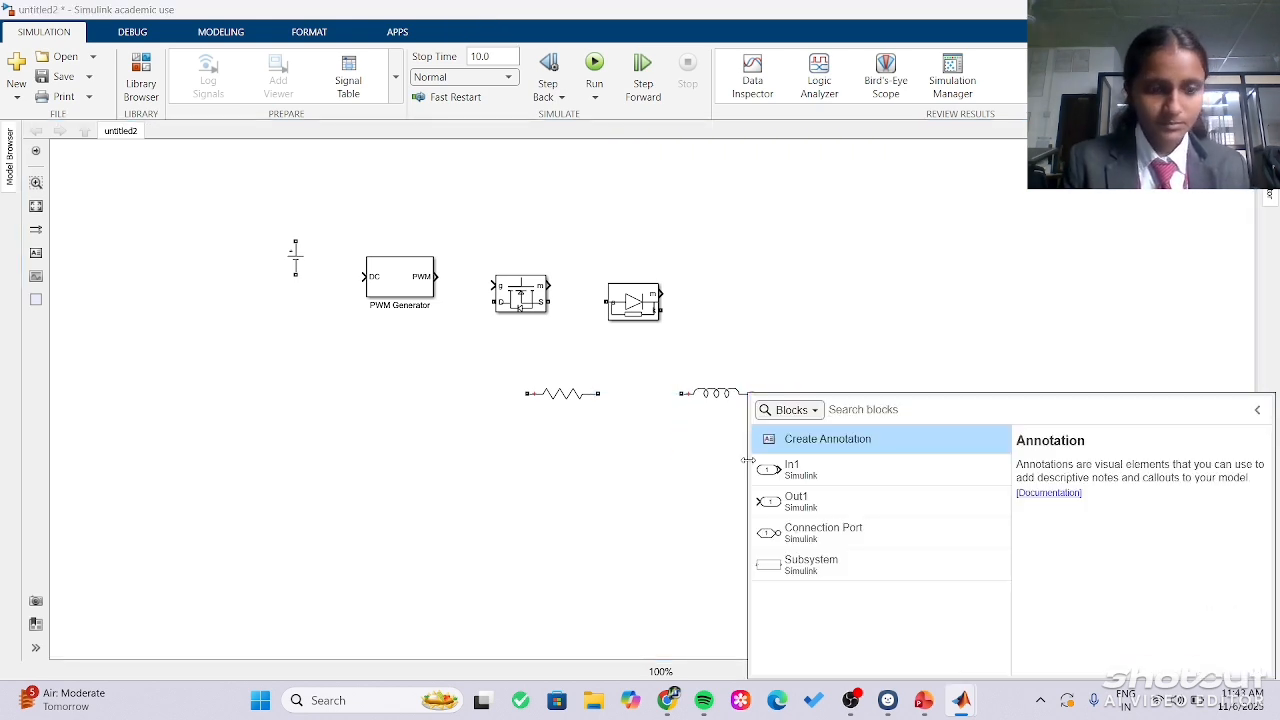
{"action": "type", "text": "vol"}
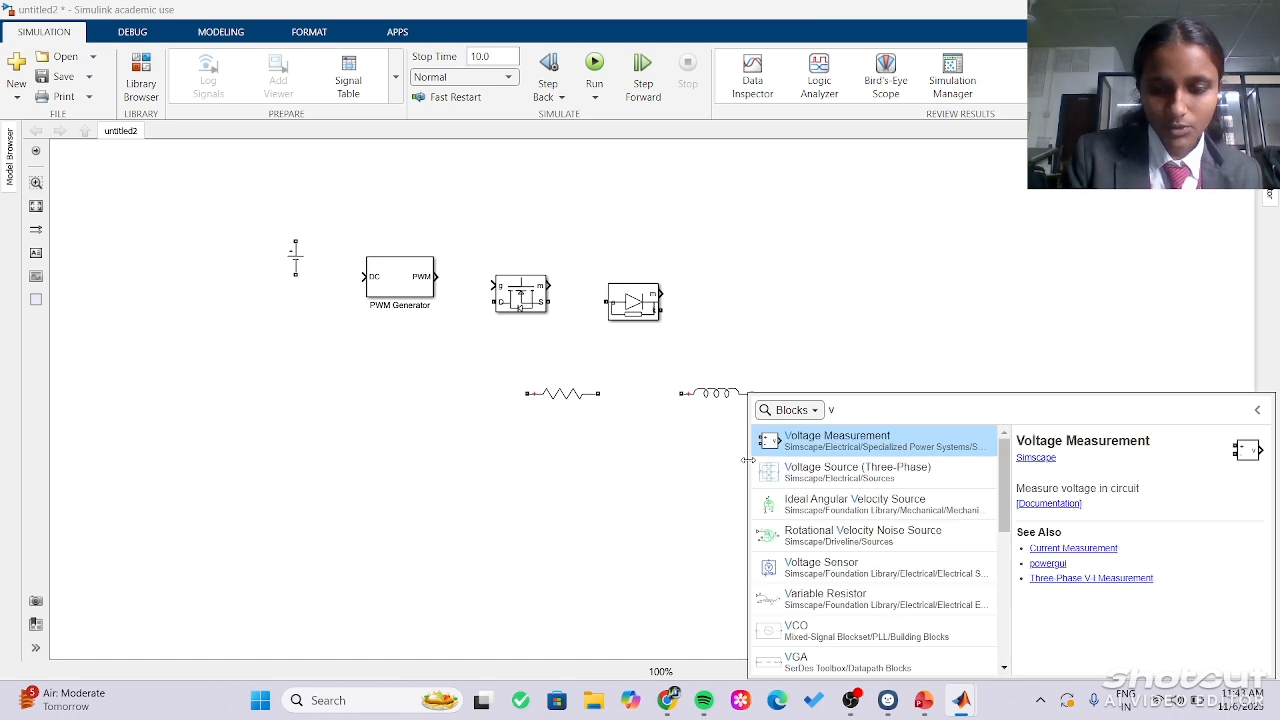
{"action": "left_click", "coordinate": [823, 443]}
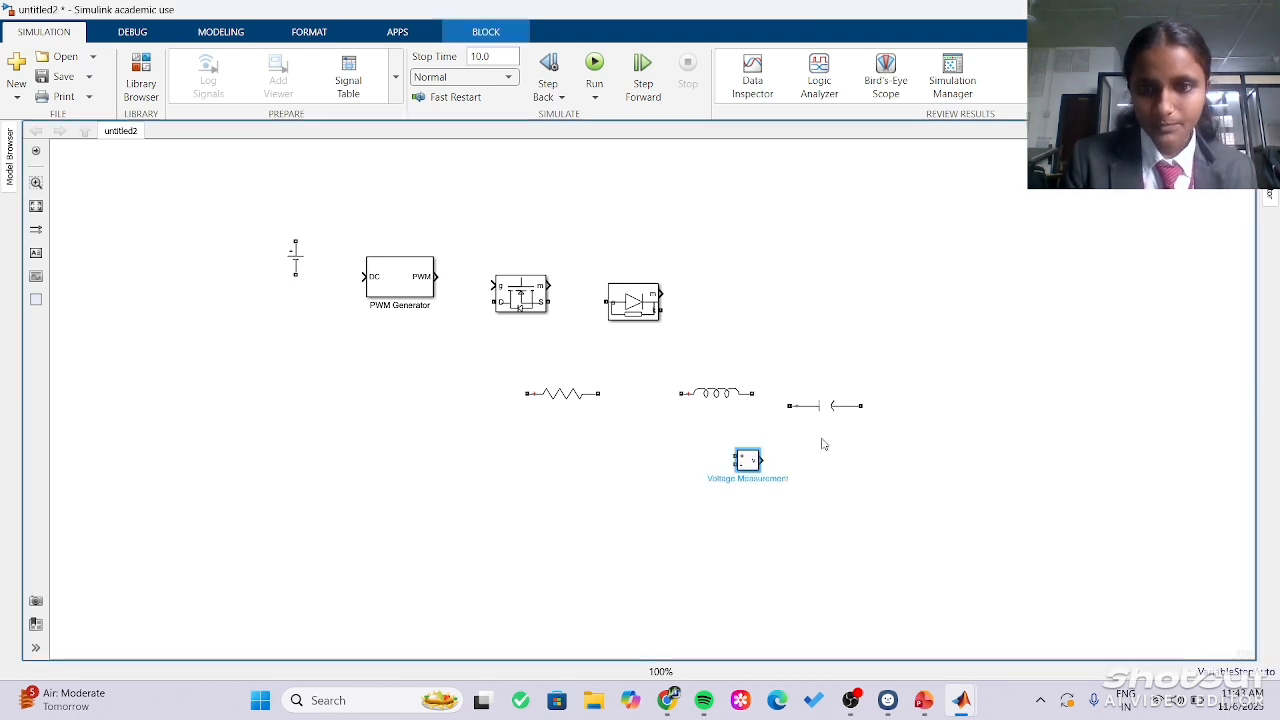
Add a Current Measurement block, and place the Voltage and Current Measurement blocks side by side to the right of the capacitor.
{"action": "double_click", "coordinate": [737, 553]}
{"action": "type", "text": "c"}
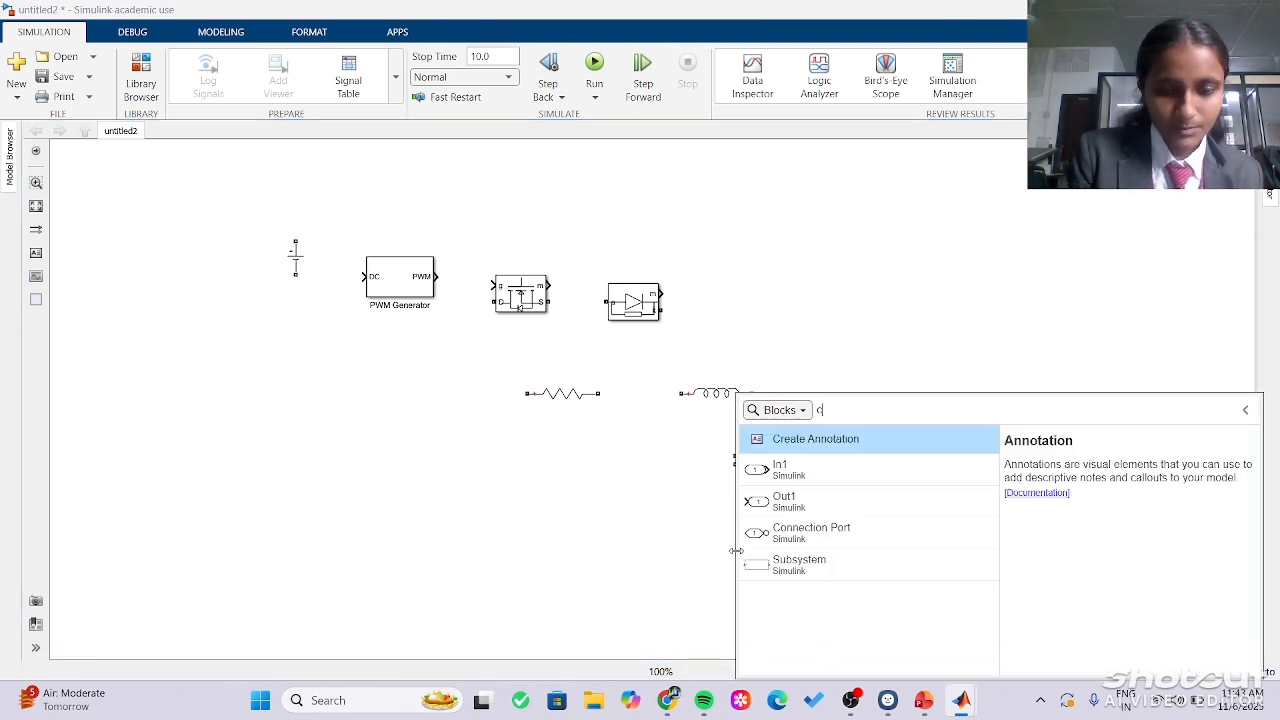
{"action": "type", "text": "urr"}
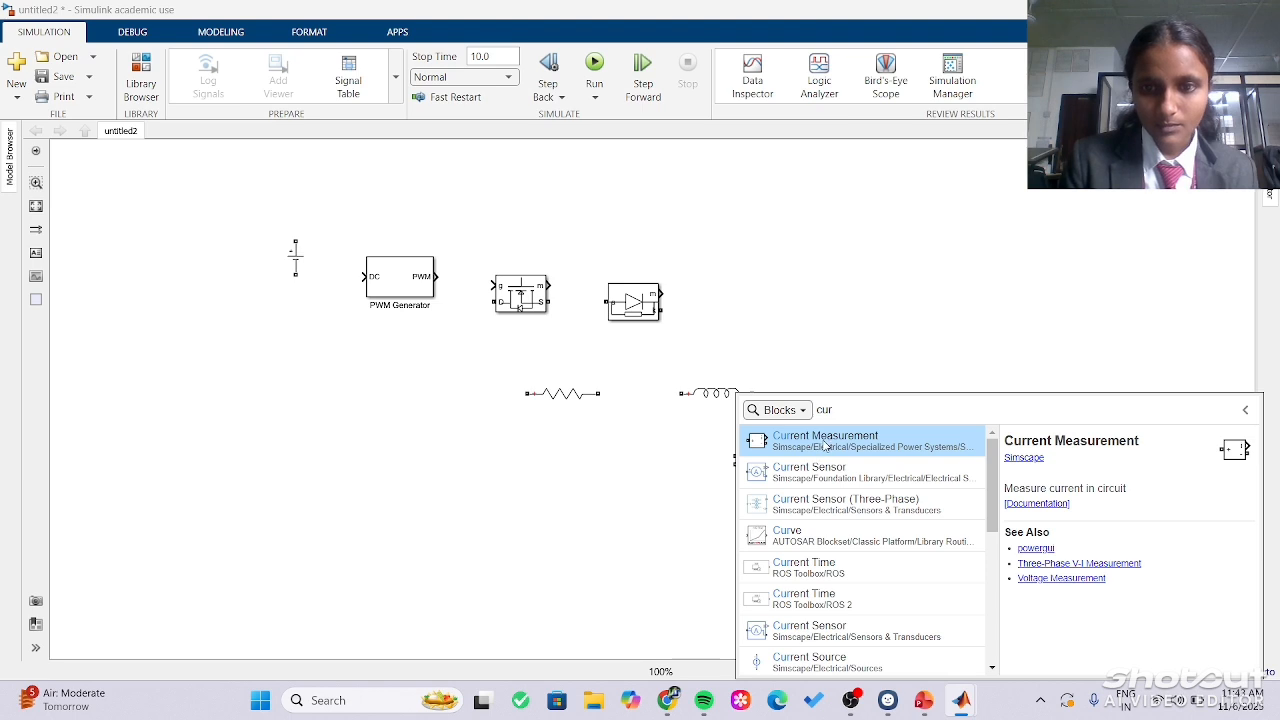
{"action": "left_click", "coordinate": [825, 446]}
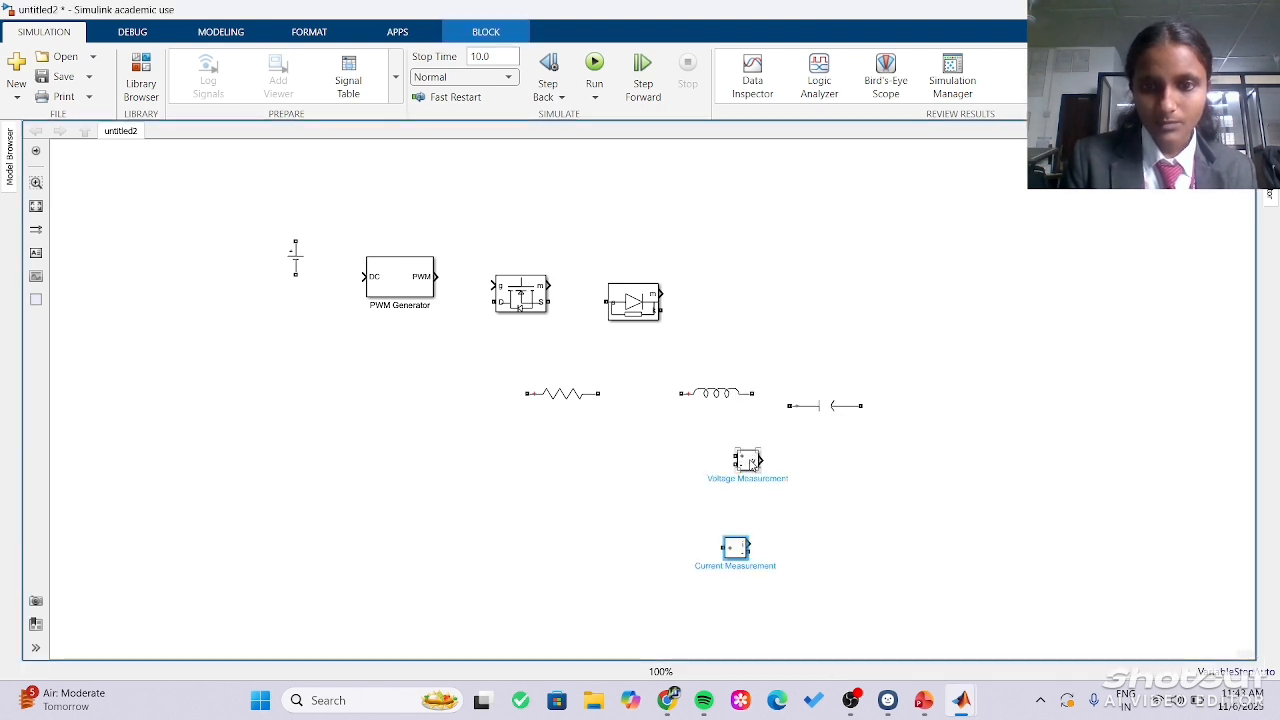
{"action": "left_click_drag", "start_coordinate": [757, 462], "coordinate": [952, 404]}
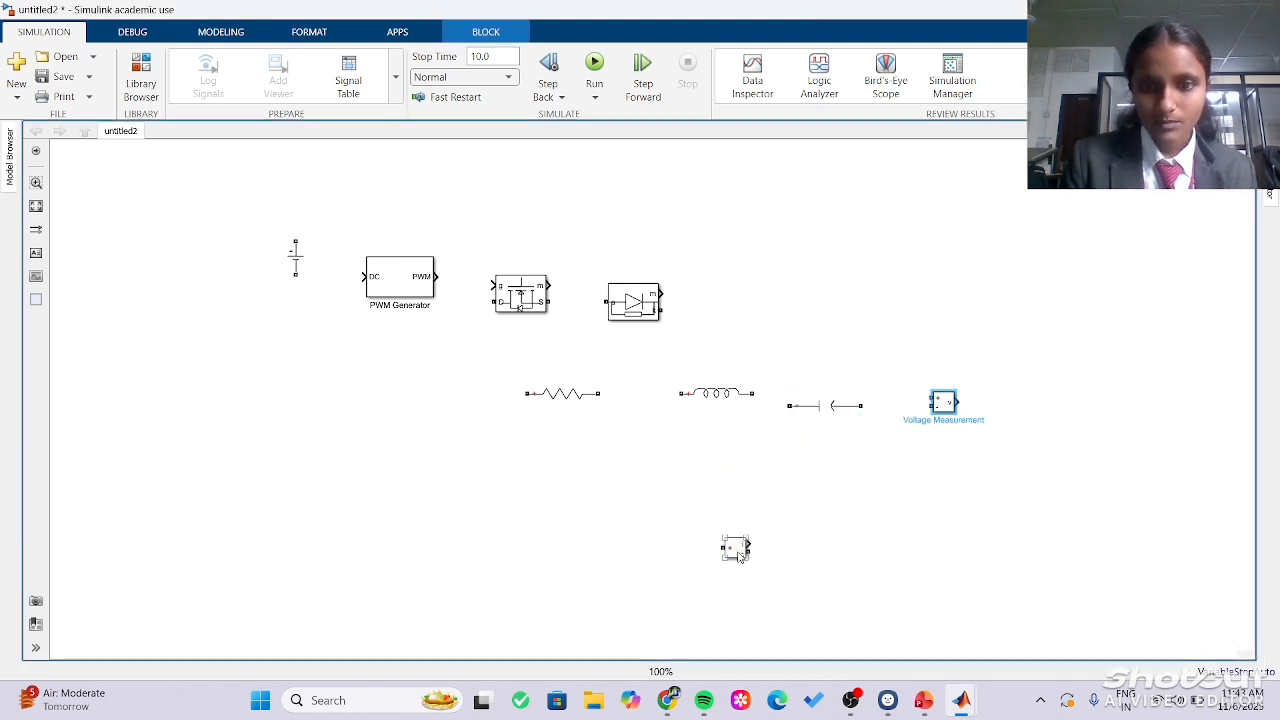
{"action": "left_click_drag", "start_coordinate": [736, 548], "coordinate": [1040, 403]}
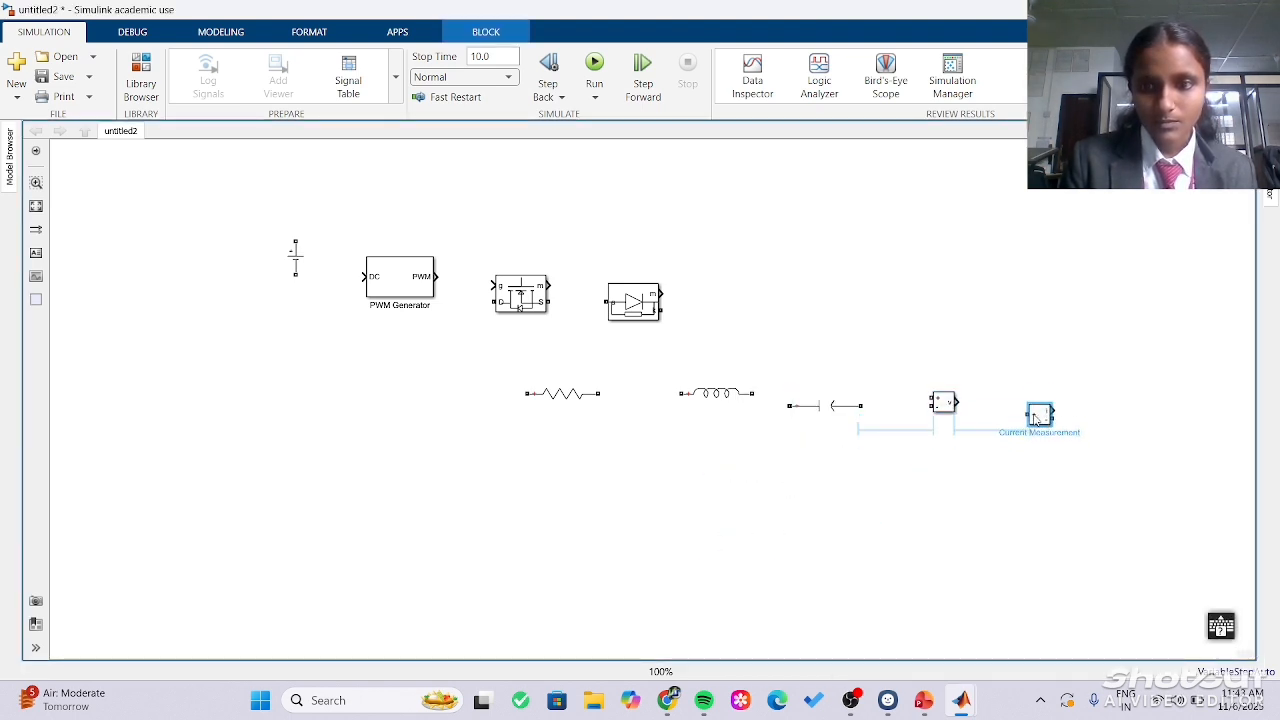
Add a Product block and place it well below the DC Voltage Source and PWM Generator.
{"action": "double_click", "coordinate": [862, 511]}
{"action": "type", "text": "pr"}
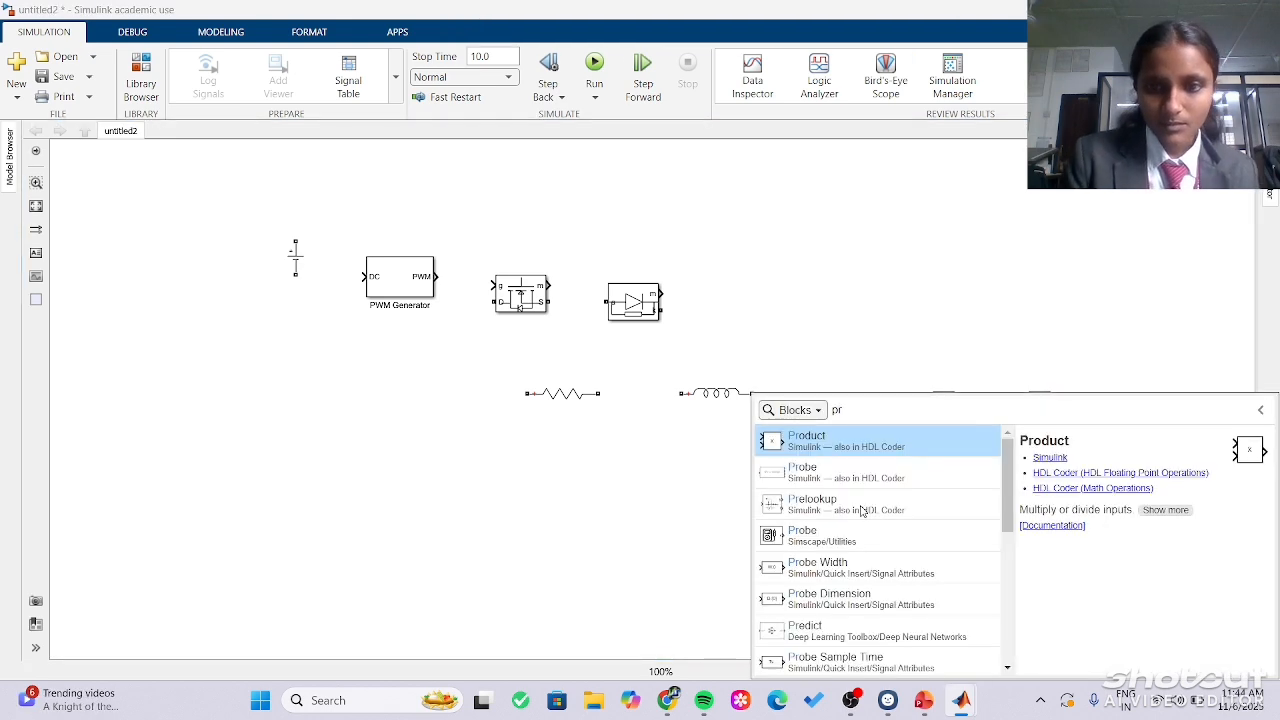
{"action": "left_click", "coordinate": [867, 450]}
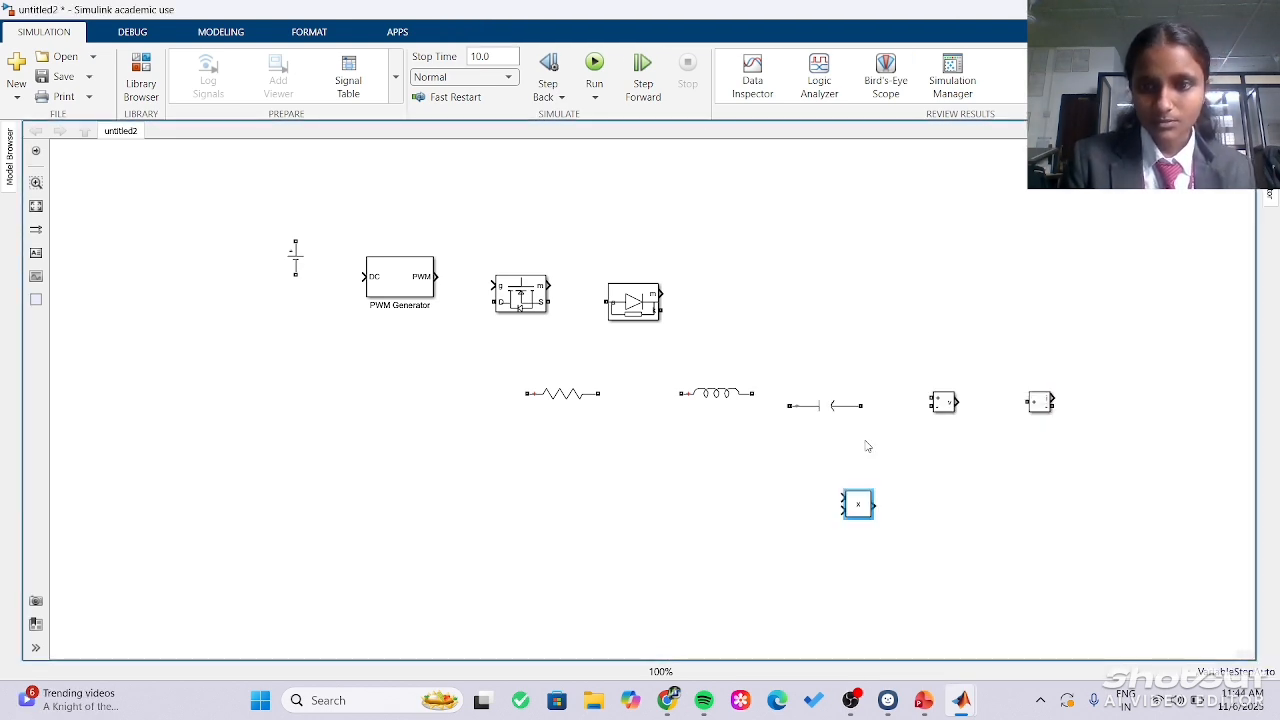
{"action": "left_click_drag", "start_coordinate": [862, 507], "coordinate": [335, 500]}
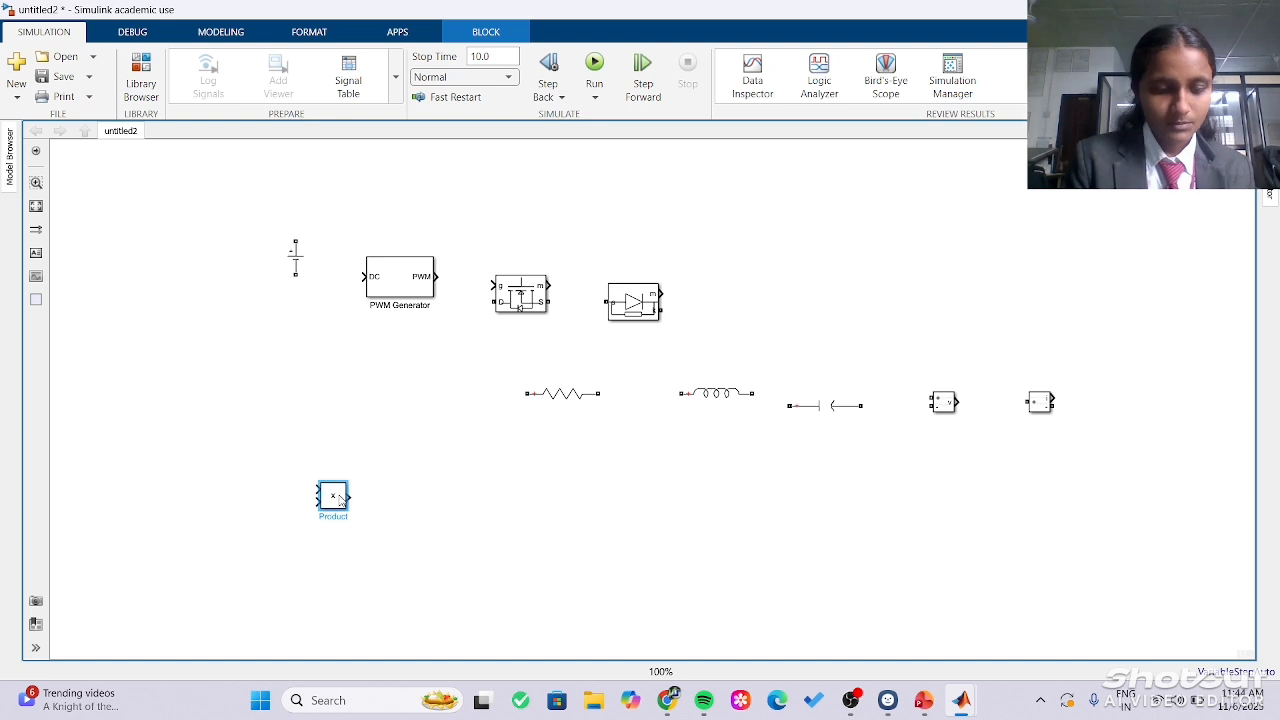
Add a Display block and place it directly to the right of the Product block, on the same level.
{"action": "double_click", "coordinate": [417, 548]}
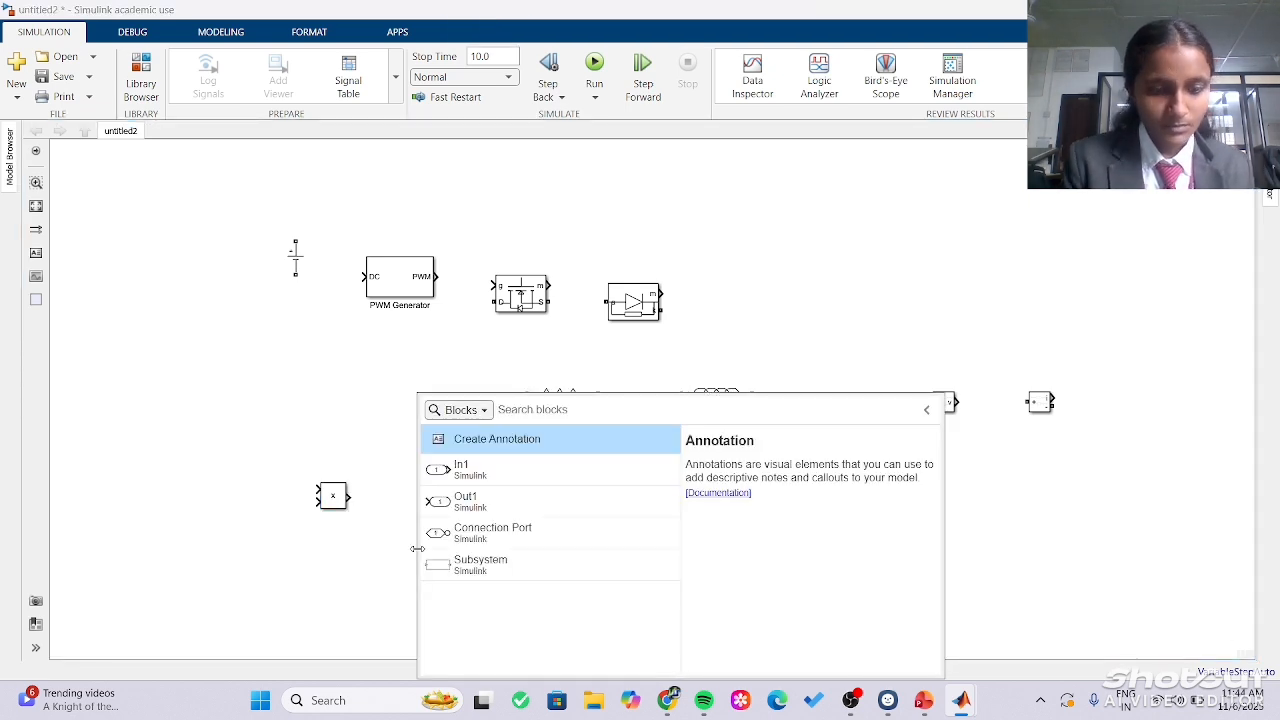
{"action": "type", "text": "dis"}
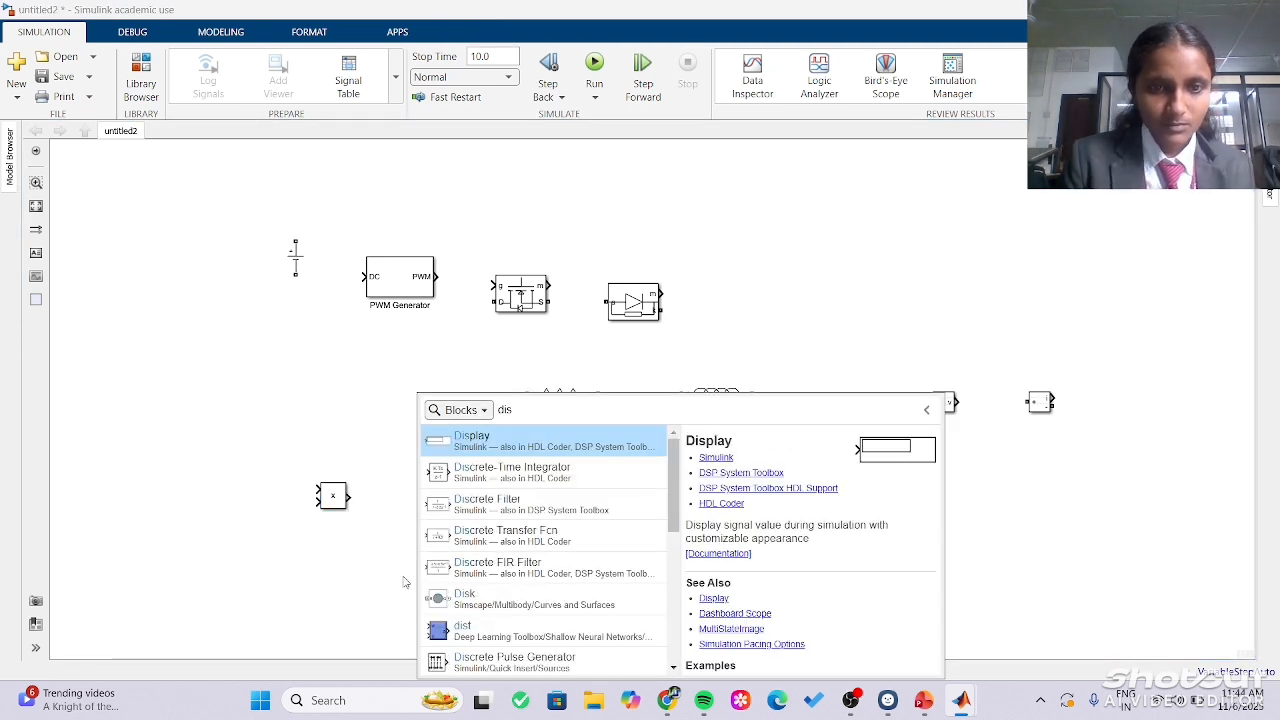
{"action": "left_click", "coordinate": [522, 450]}
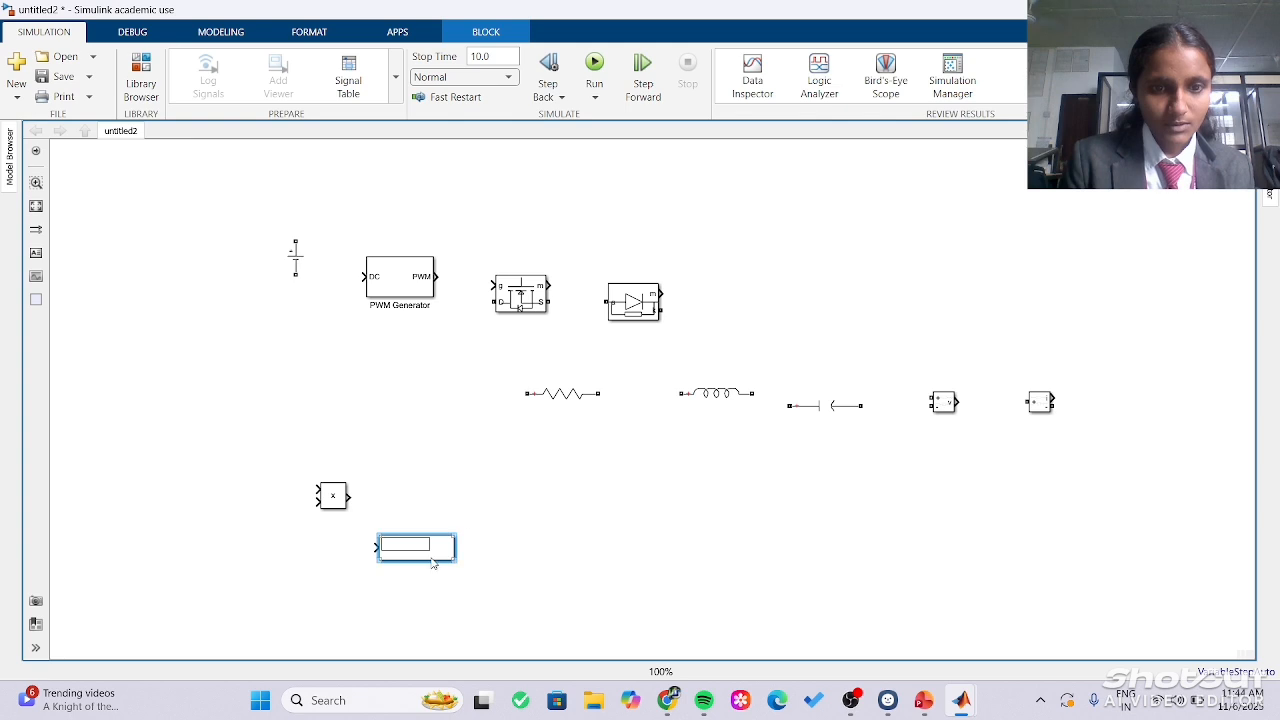
{"action": "left_click_drag", "start_coordinate": [433, 564], "coordinate": [440, 514]}
Add a Scope block from Simulink/Sinks to the right of the Display block.
{"action": "double_click", "coordinate": [558, 521]}
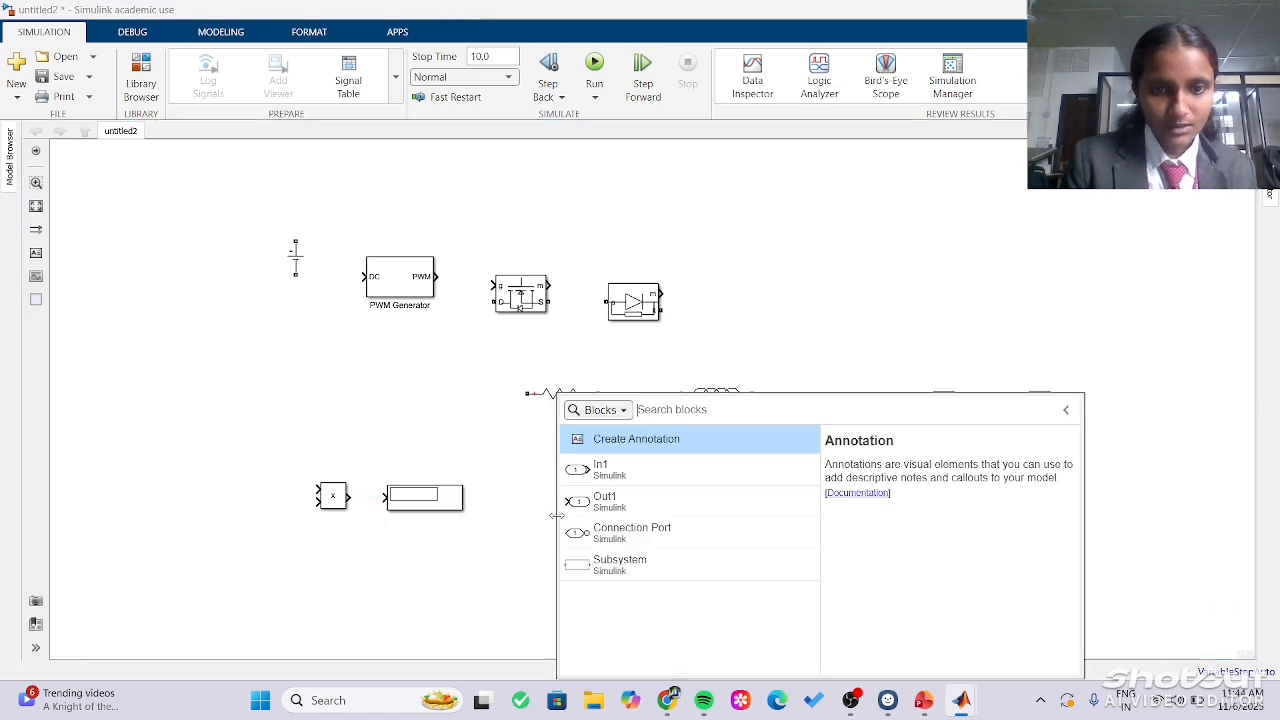
{"action": "type", "text": "sco"}
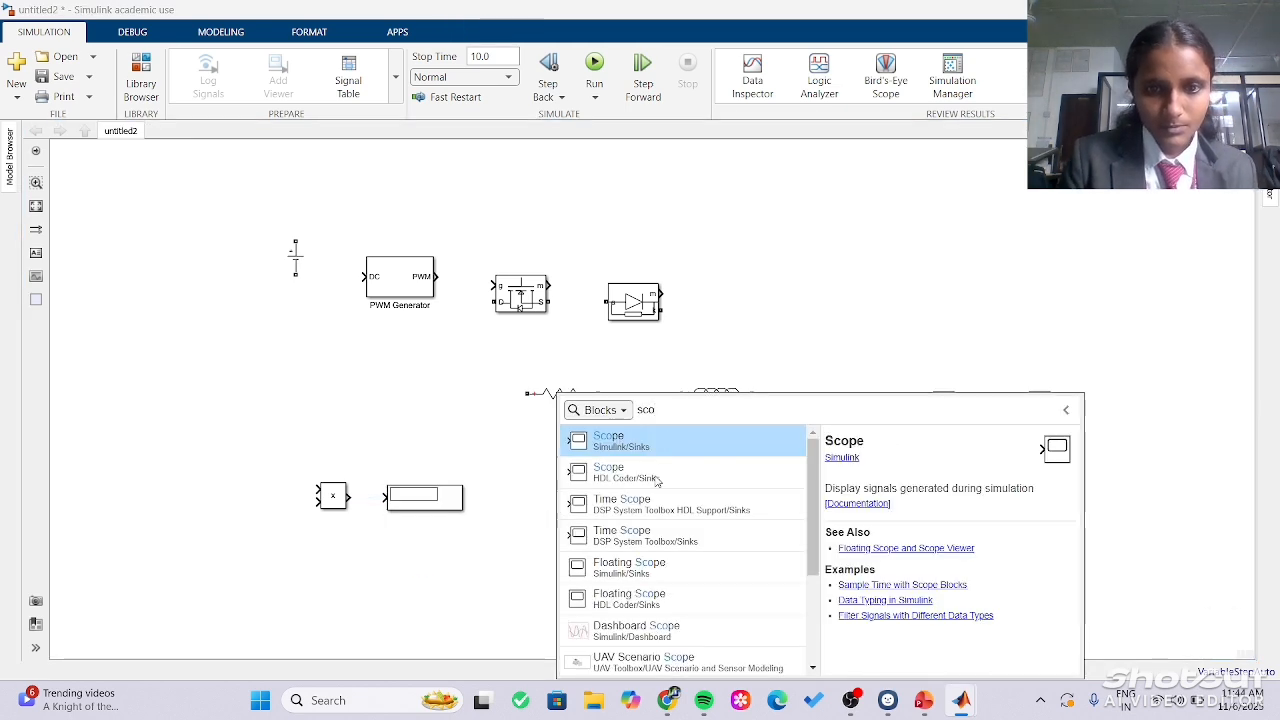
{"action": "left_click", "coordinate": [656, 449]}
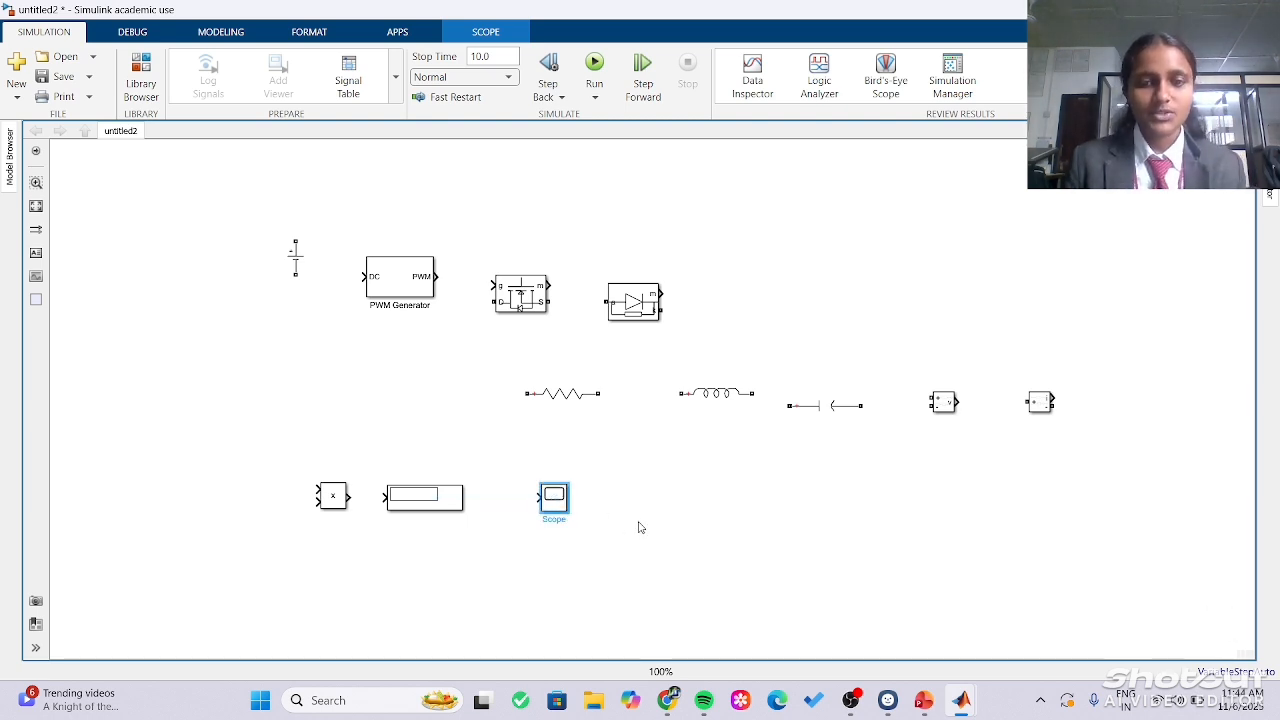
{"action": "left_click", "coordinate": [851, 700]}
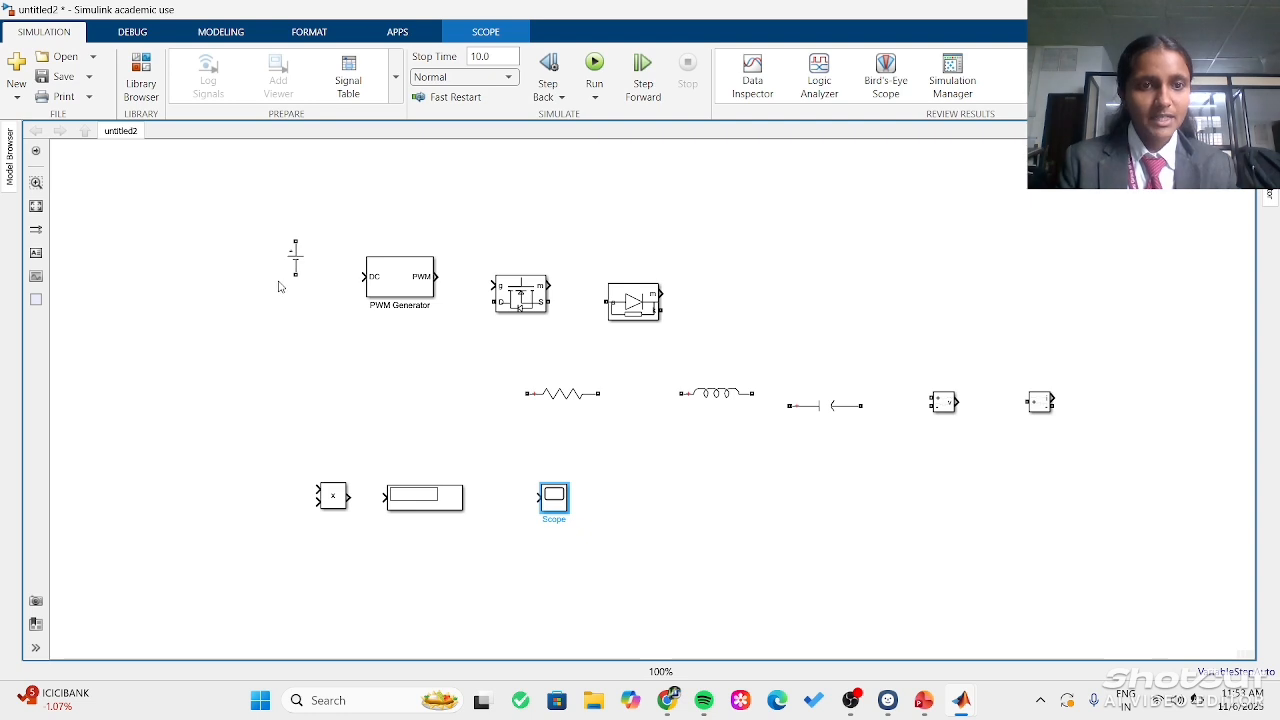
Set the DC Voltage Source's amplitude to 18 V.
{"action": "double_click", "coordinate": [289, 265]}
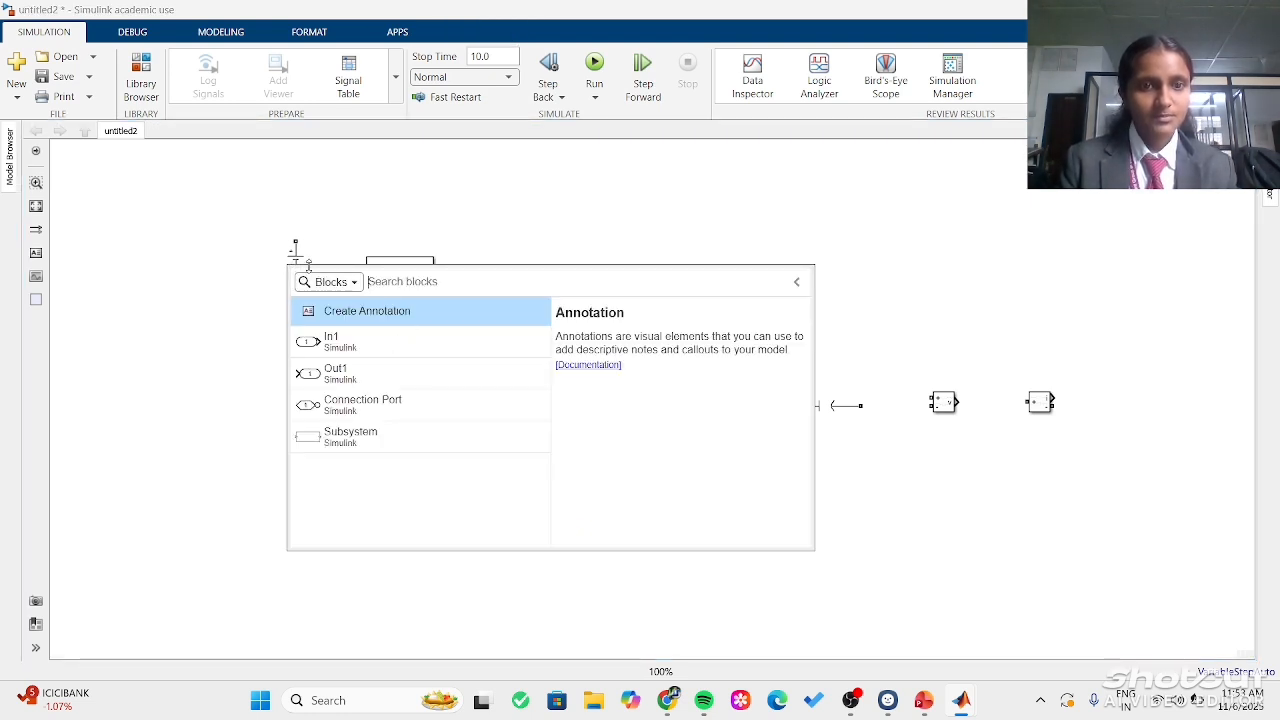
{"action": "left_click", "coordinate": [298, 254]}
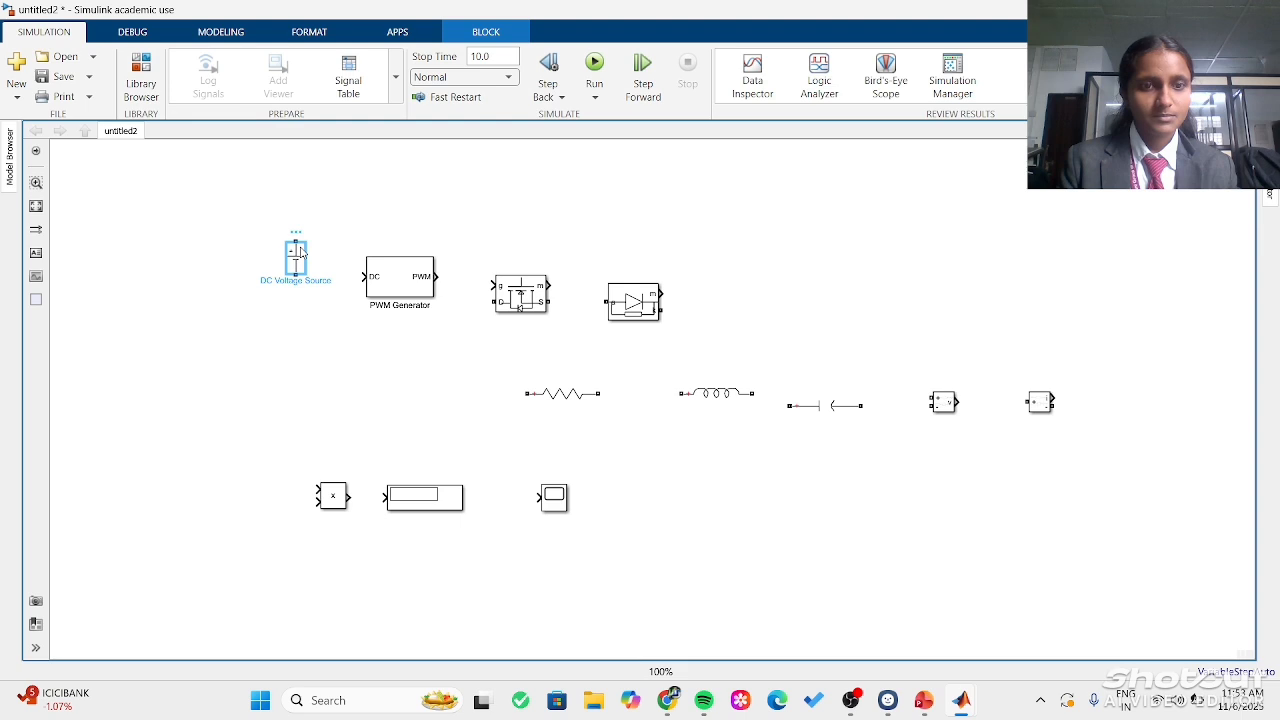
{"action": "double_click", "coordinate": [295, 258]}
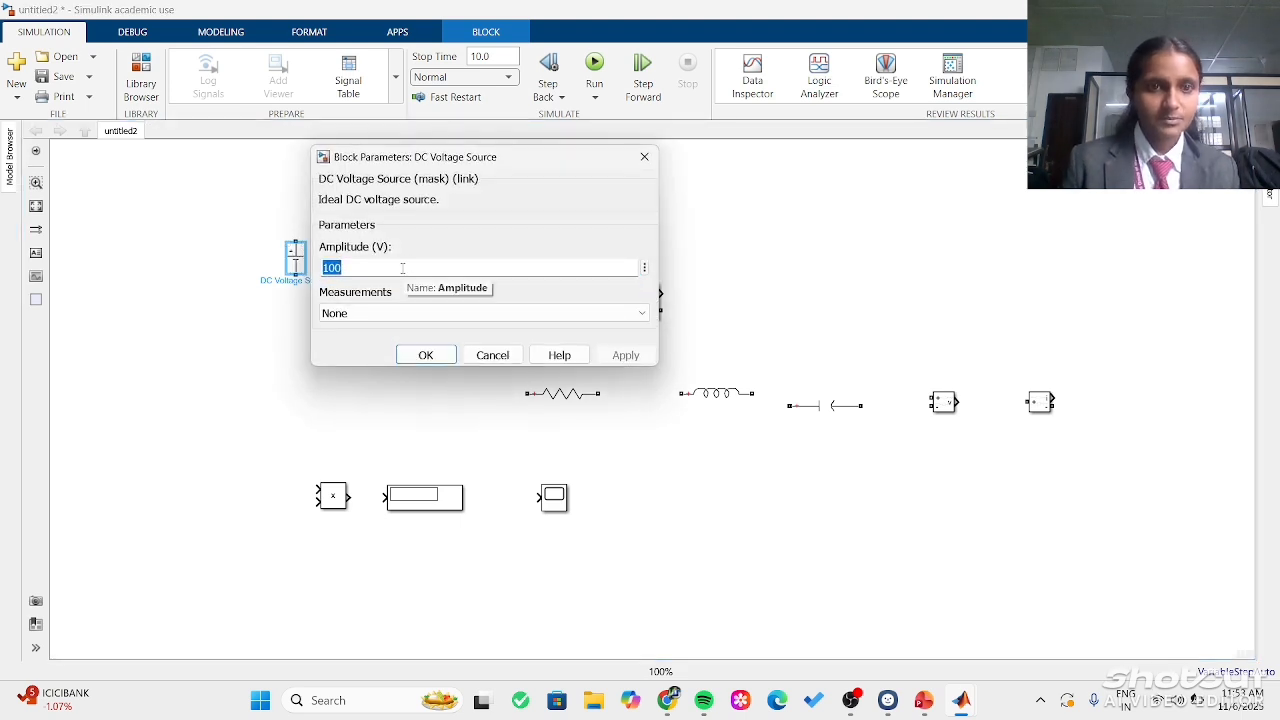
{"action": "key", "text": "BackSpace"}
{"action": "type", "text": "18"}
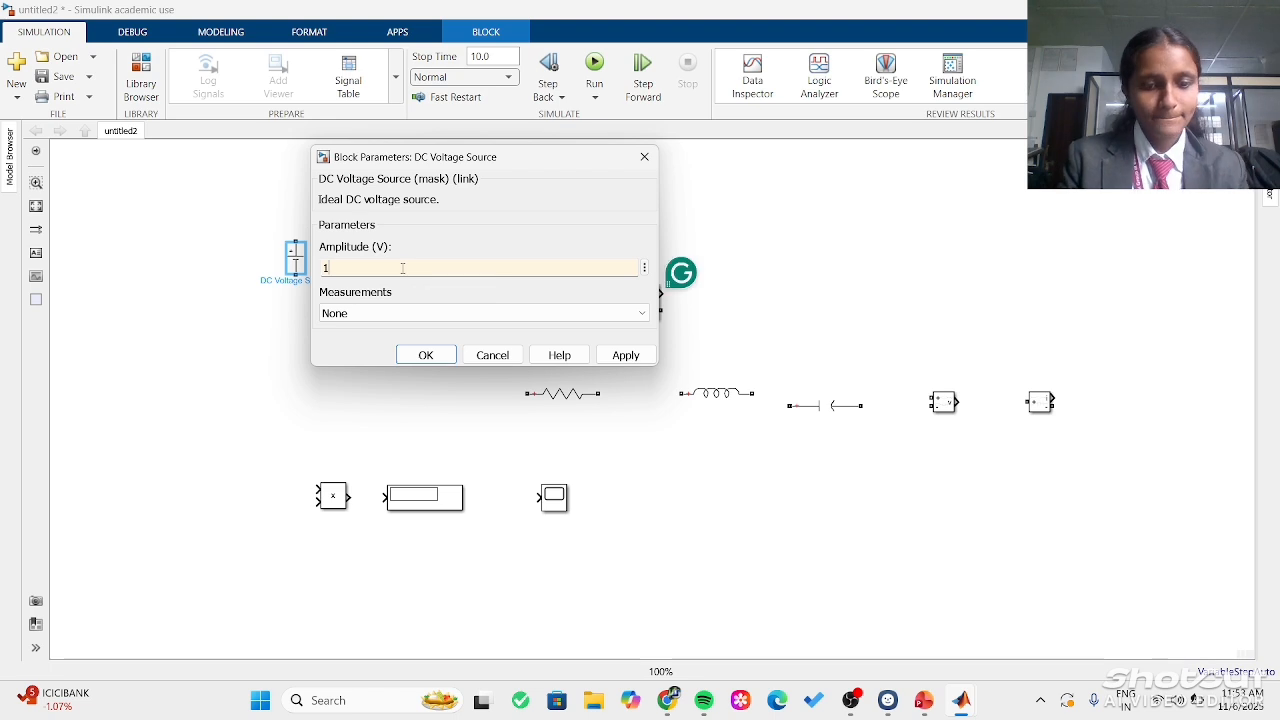
{"action": "left_click", "coordinate": [430, 356]}
Set the resistance of the R-type Series RLC Branch to 12 ohms.
{"action": "left_click", "coordinate": [566, 395]}
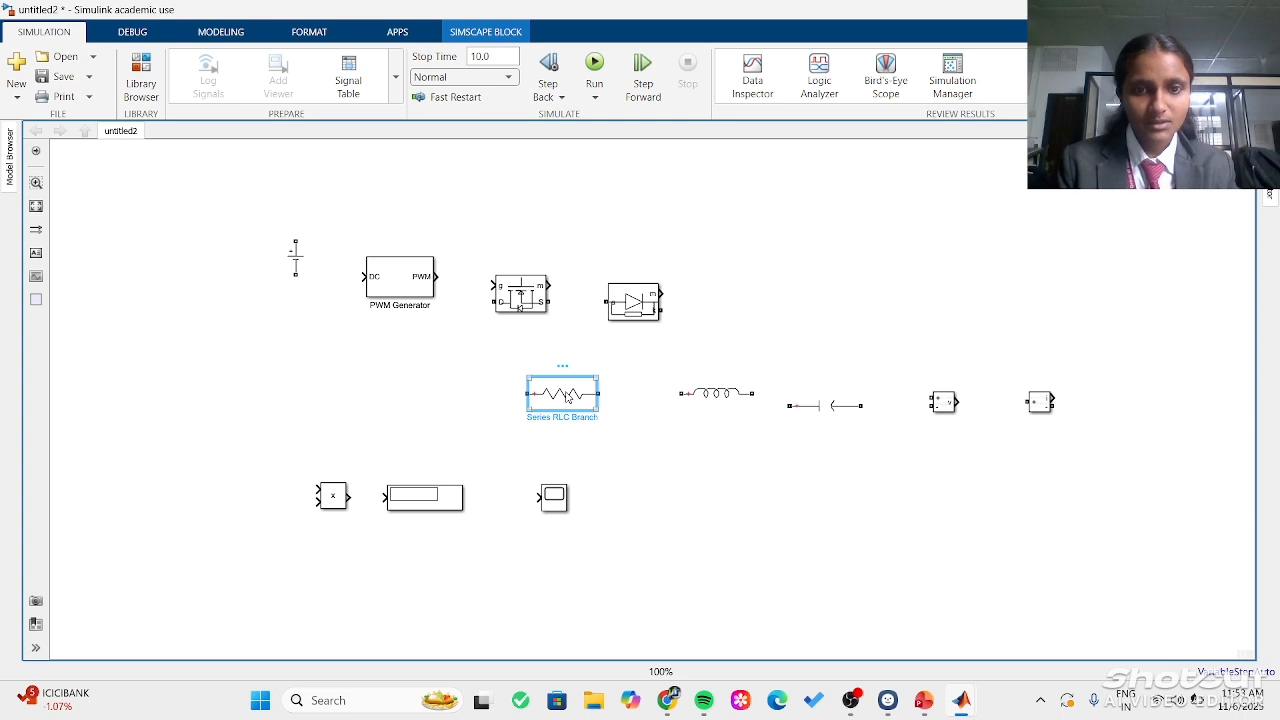
{"action": "double_click", "coordinate": [567, 397]}
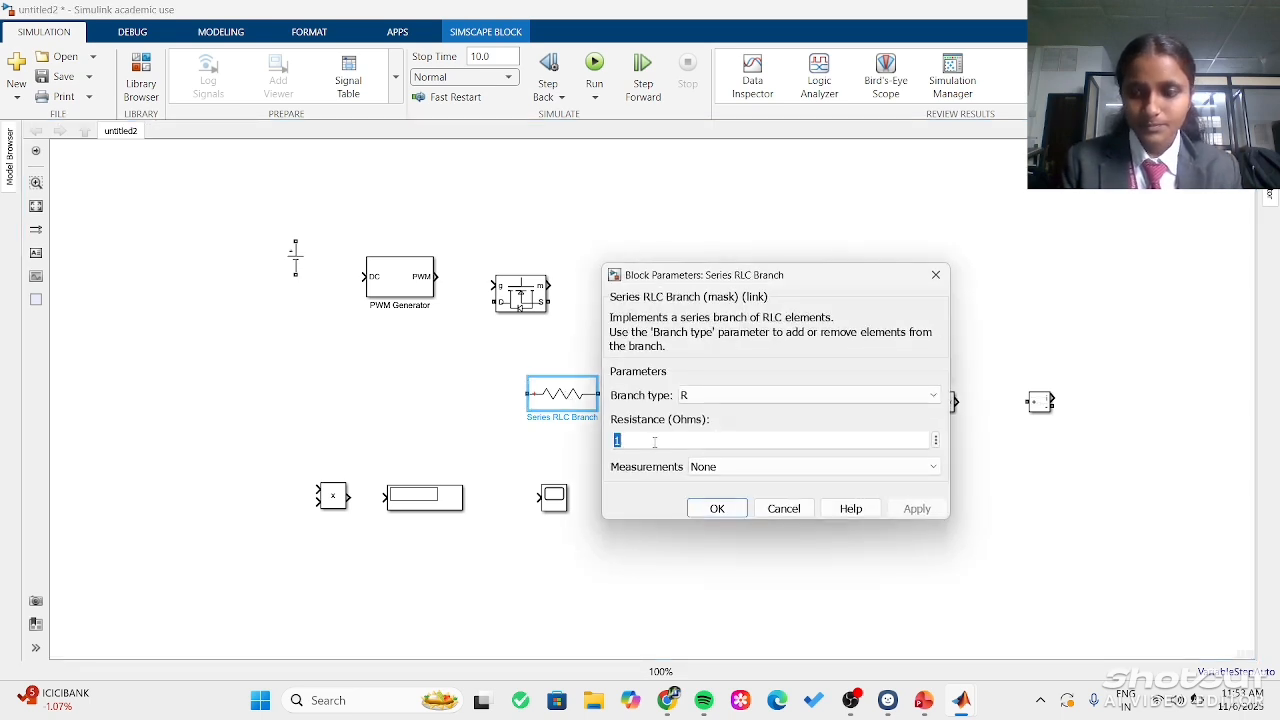
{"action": "key", "text": "BackSpace"}
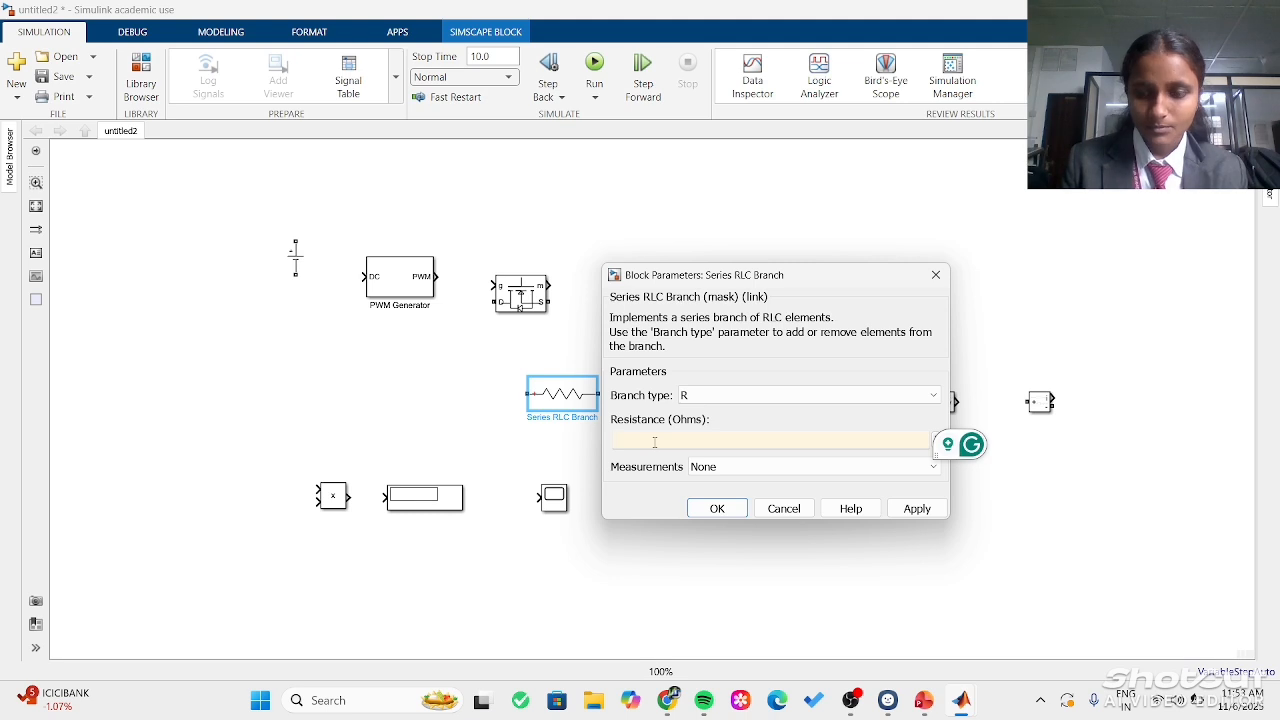
{"action": "type", "text": "12"}
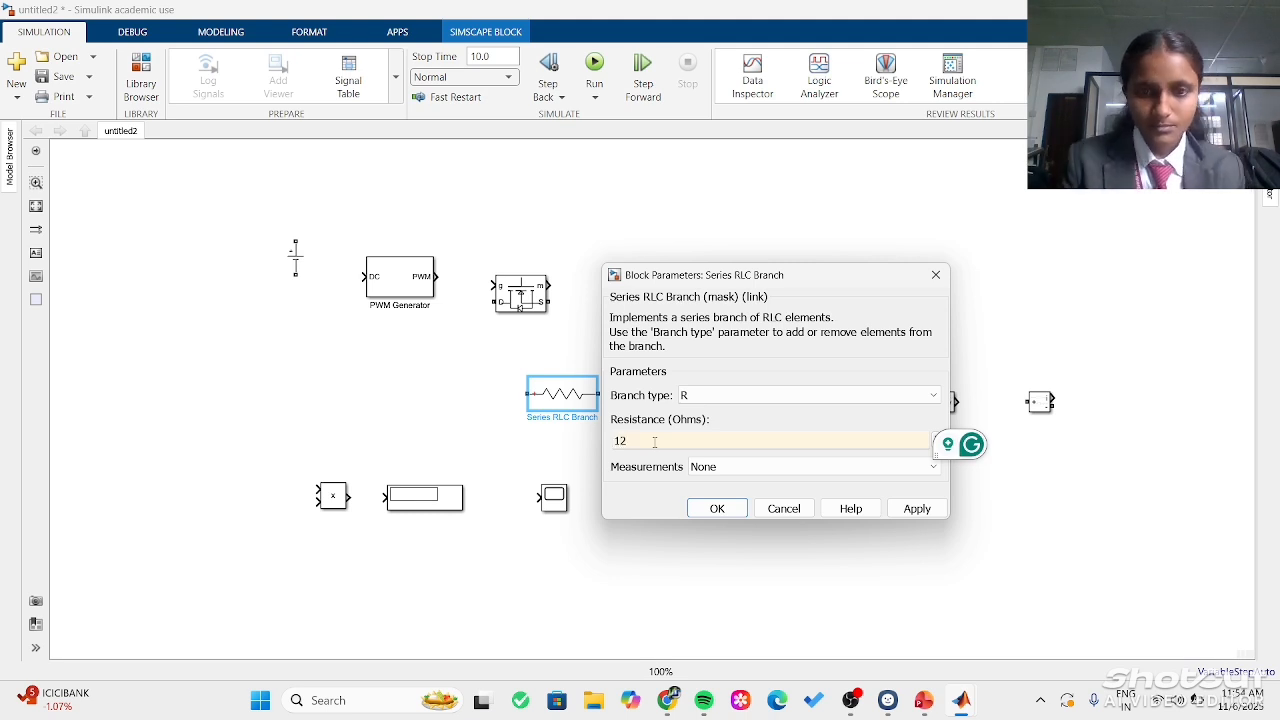
{"action": "left_click", "coordinate": [712, 511]}
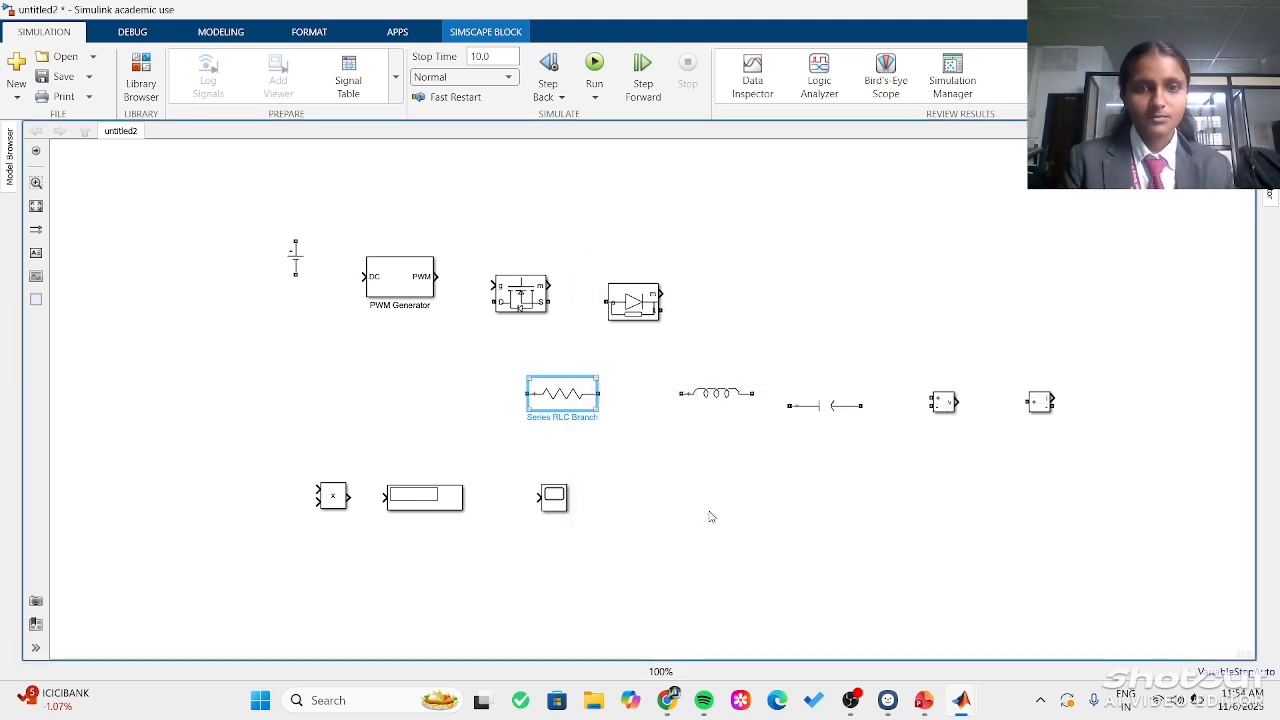
Set the inductance of the L-type Series RLC Branch to 45e-6 H.
{"action": "left_click", "coordinate": [712, 396]}
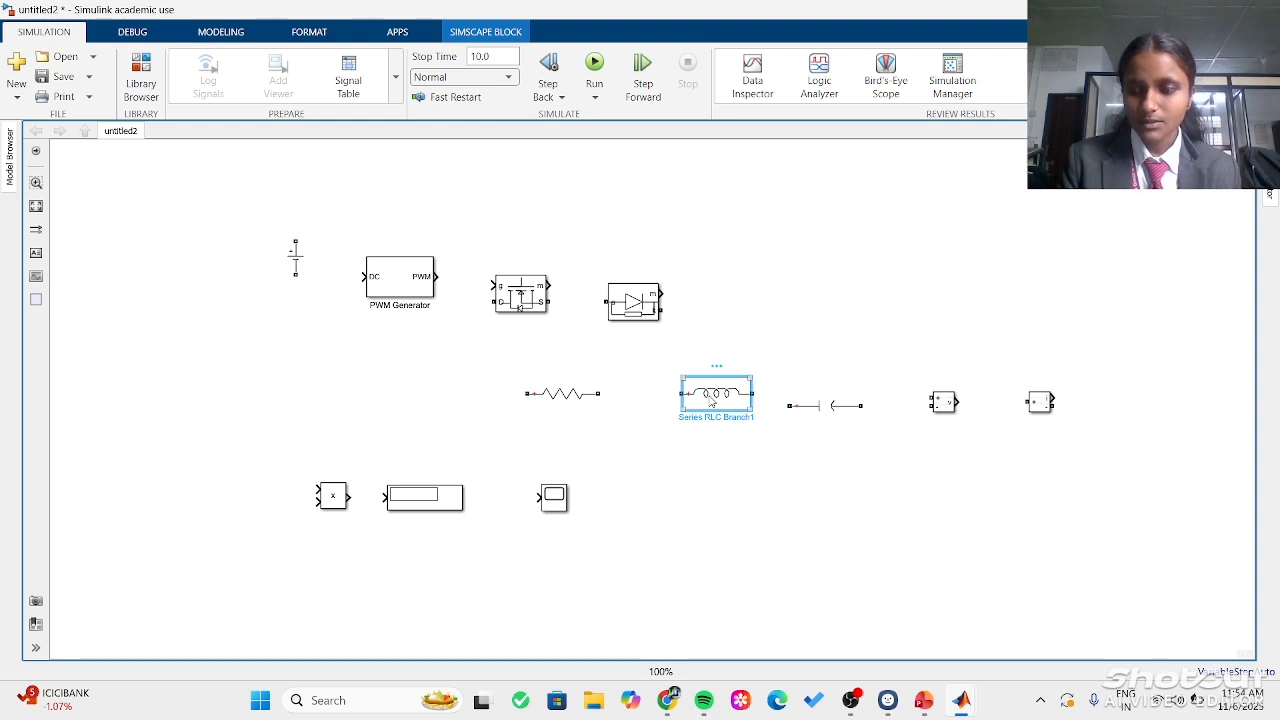
{"action": "double_click", "coordinate": [712, 396]}
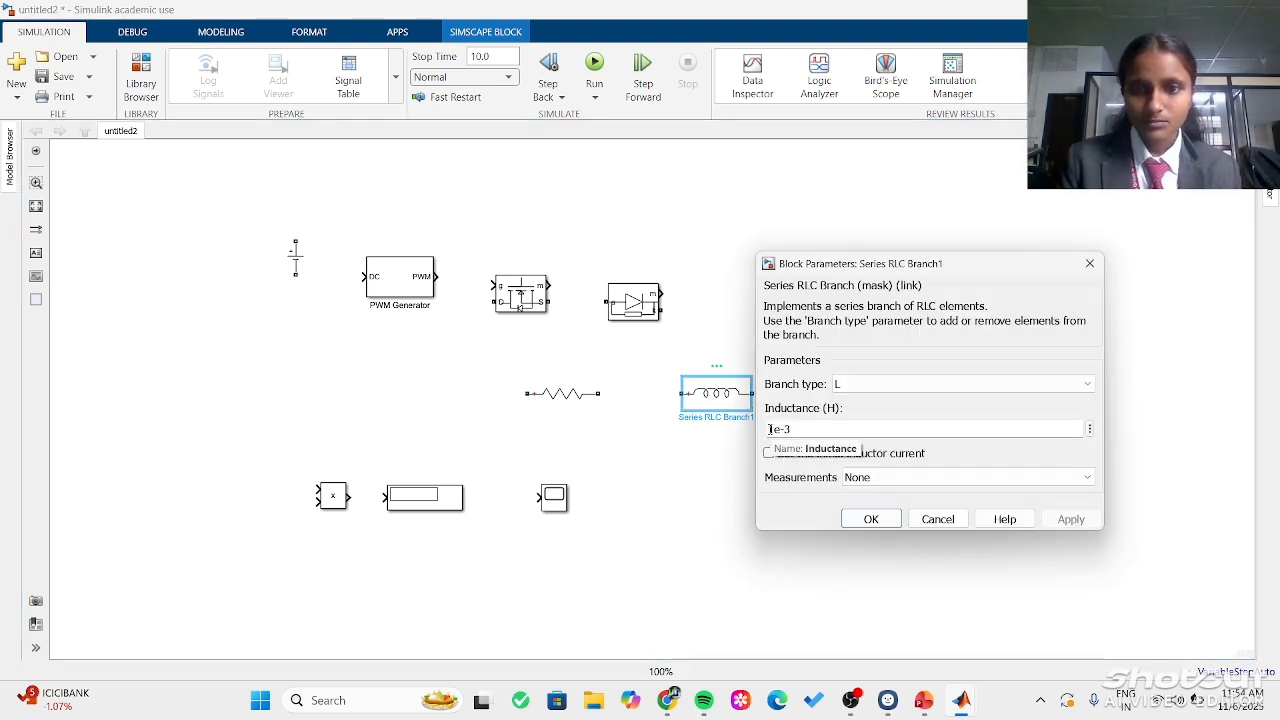
{"action": "double_click", "coordinate": [772, 429]}
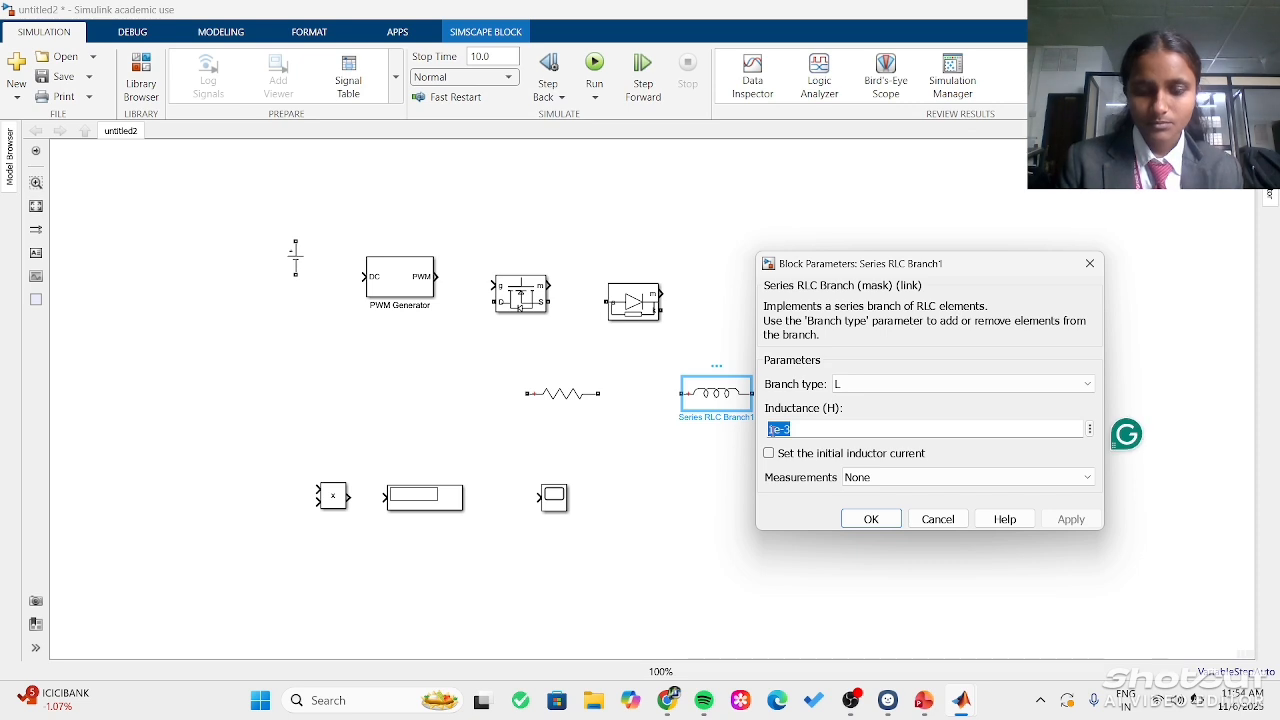
{"action": "left_click", "coordinate": [772, 430]}
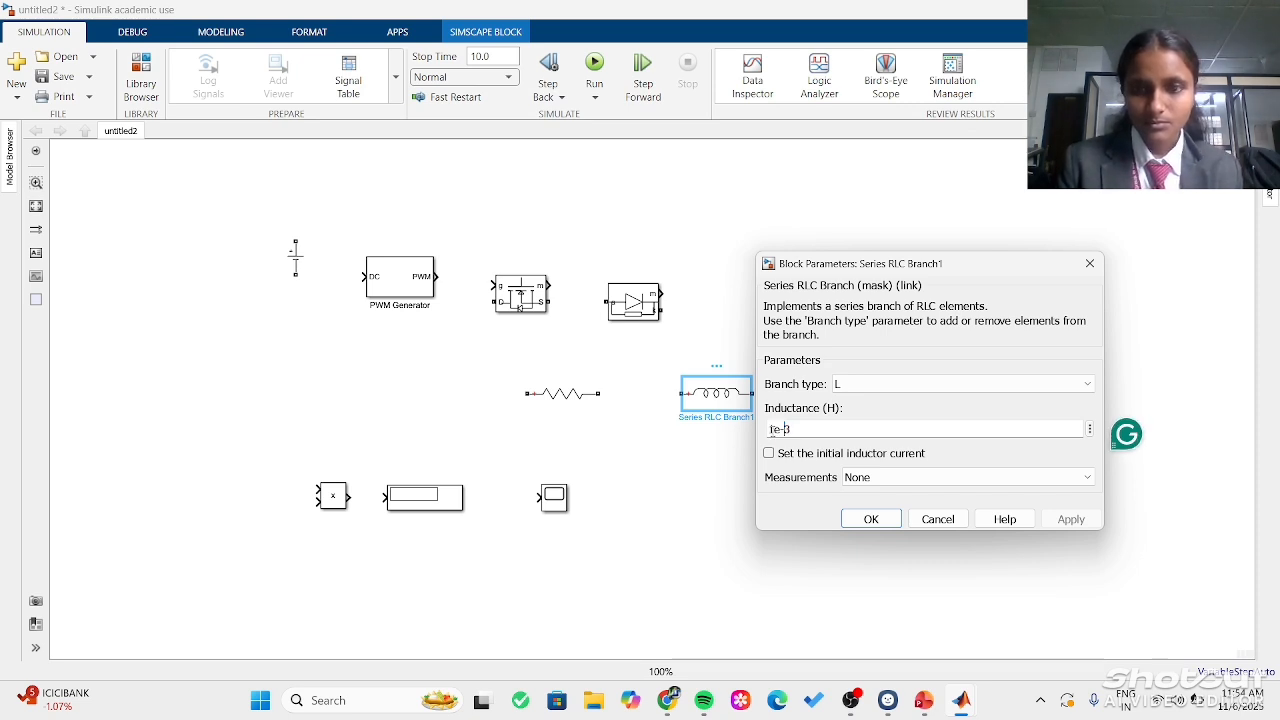
{"action": "key", "text": "BackSpace"}
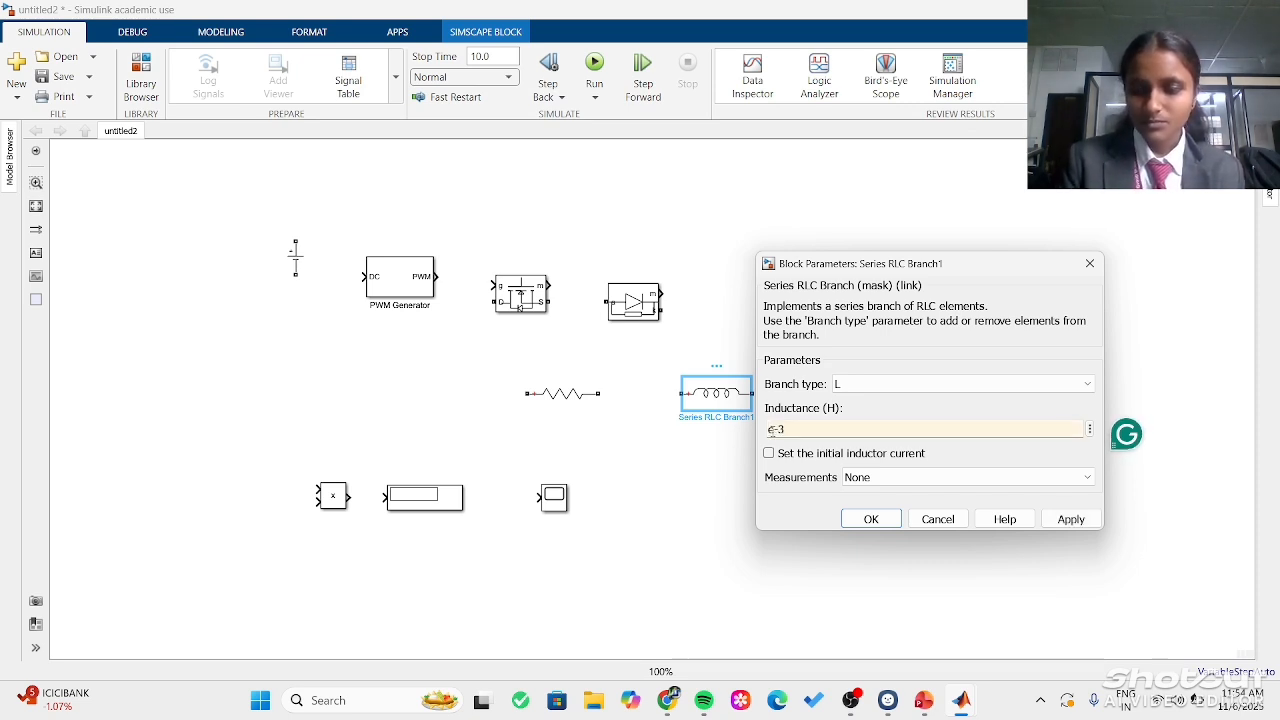
{"action": "type", "text": "45"}
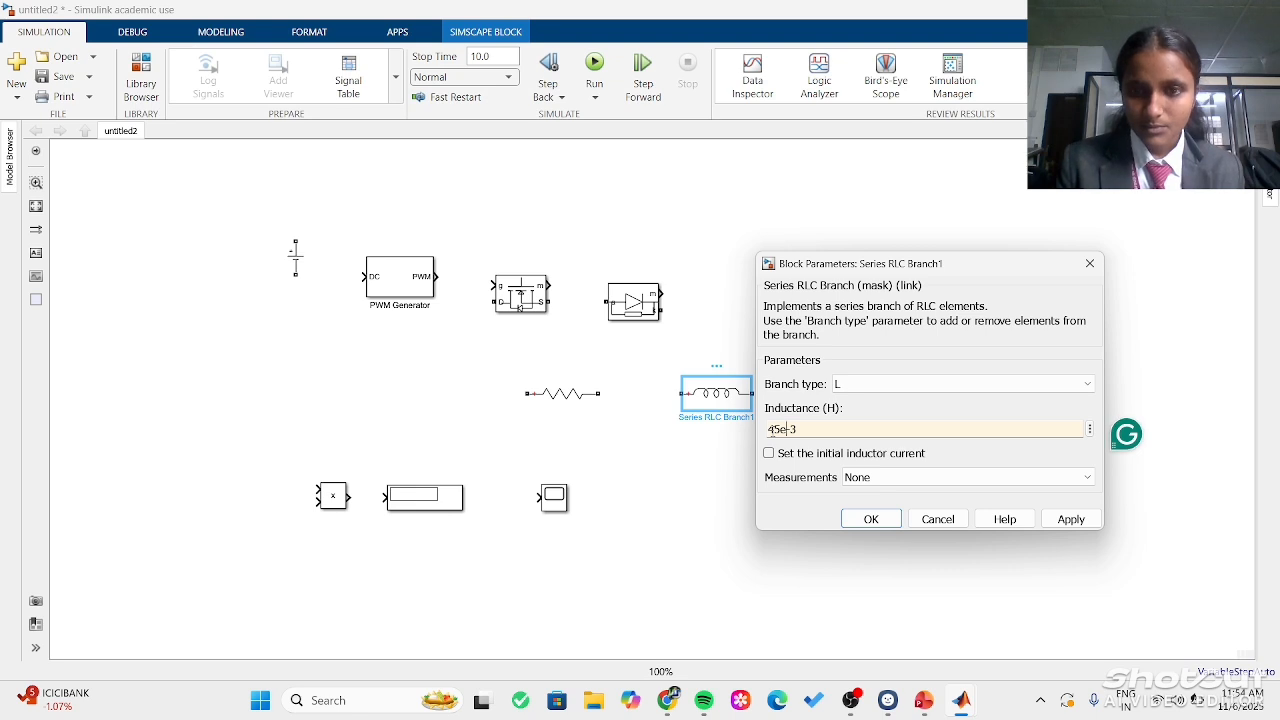
{"action": "key", "text": "End"}
{"action": "key", "text": "BackSpace"}
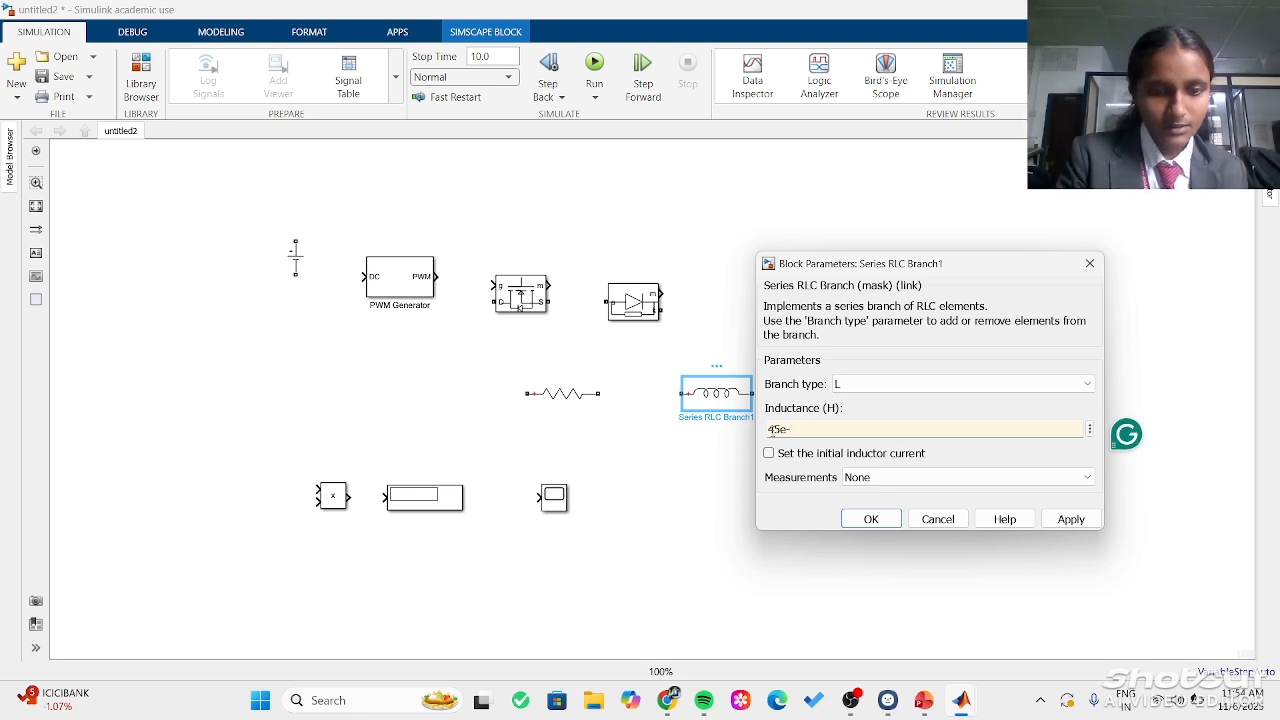
{"action": "type", "text": "6"}
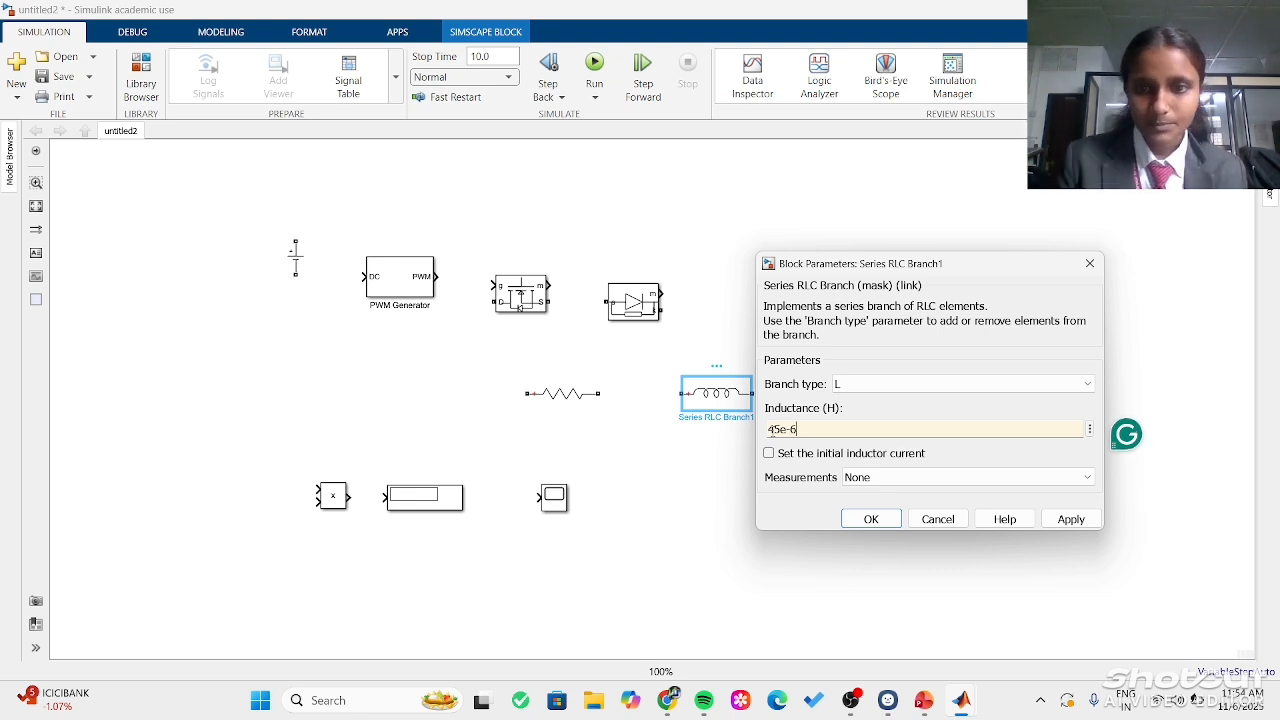
{"action": "left_click", "coordinate": [872, 519]}
Set the capacitance of the C-type Series RLC Branch to 55.5e-6 F.
{"action": "left_click", "coordinate": [827, 422]}
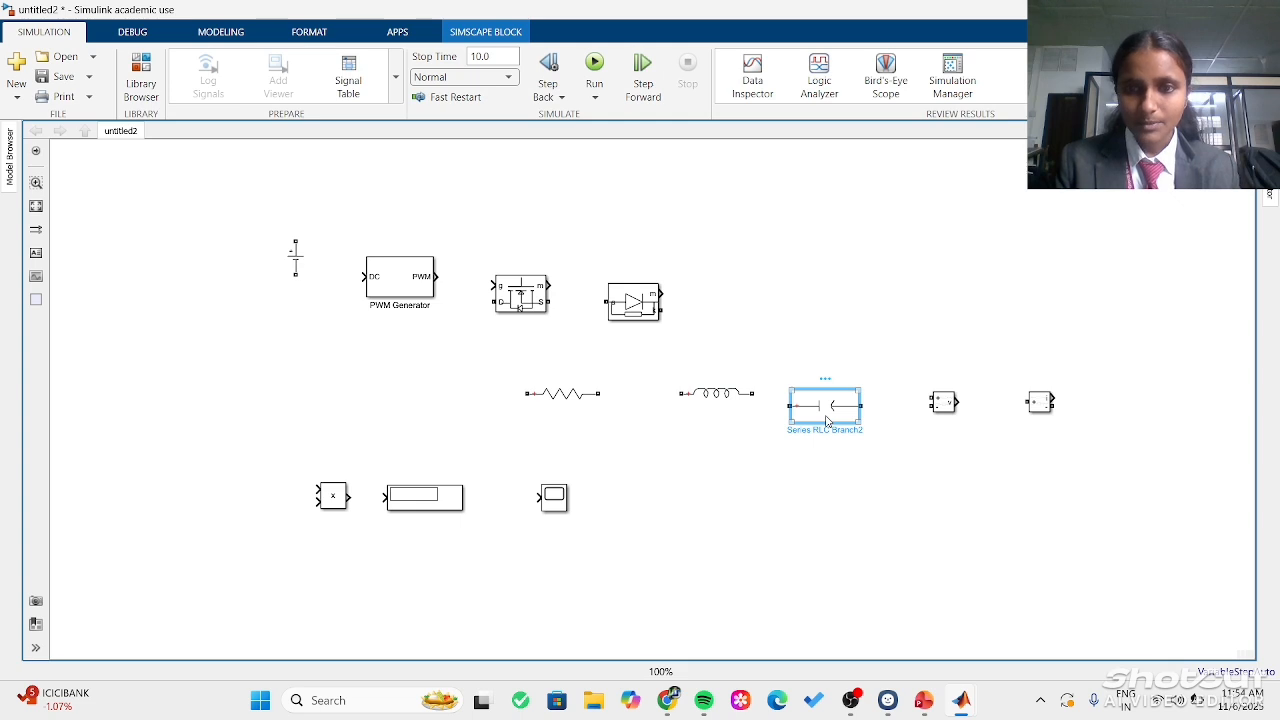
{"action": "double_click", "coordinate": [827, 422]}
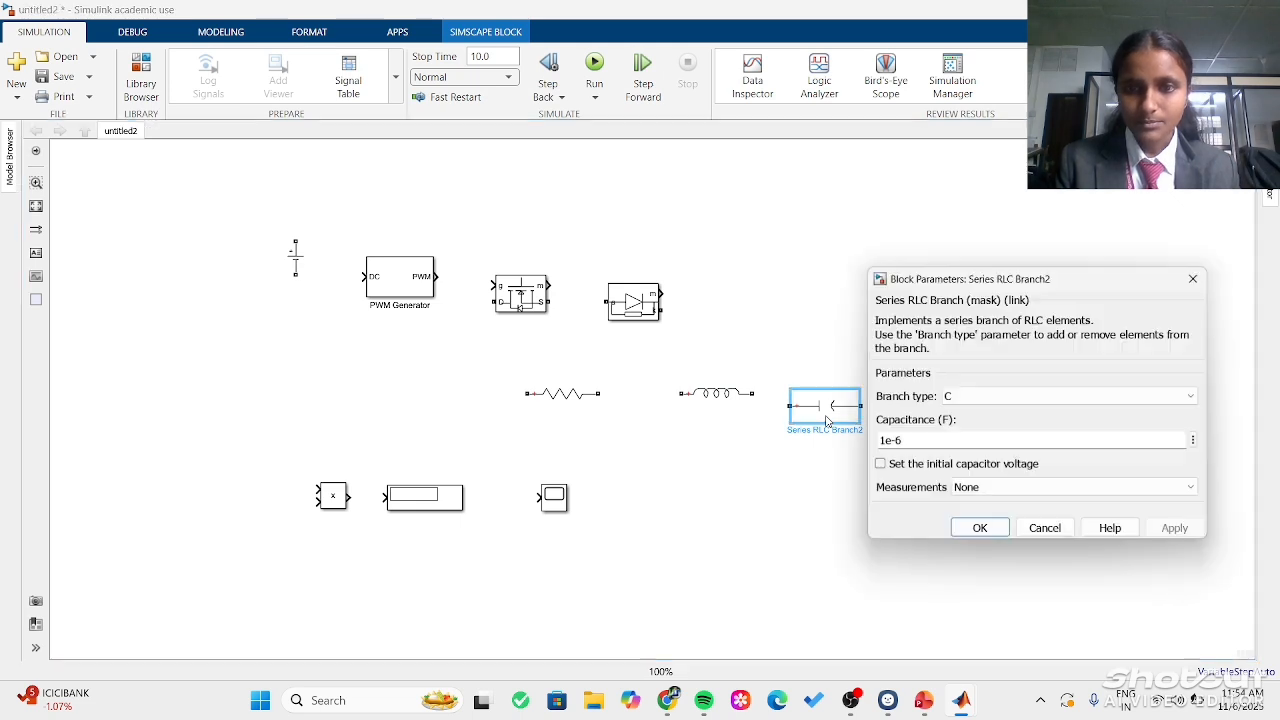
{"action": "double_click", "coordinate": [880, 441]}
{"action": "left_click", "coordinate": [880, 441]}
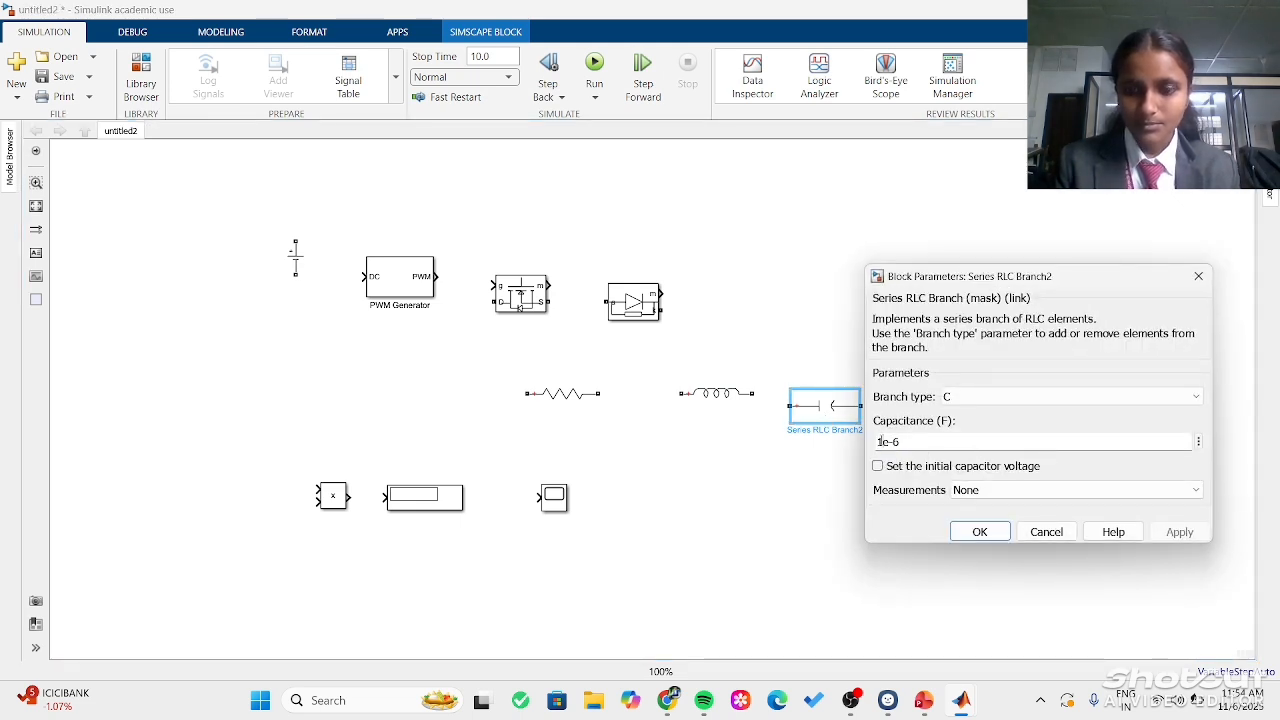
{"action": "key", "text": "BackSpace"}
{"action": "type", "text": "55"}
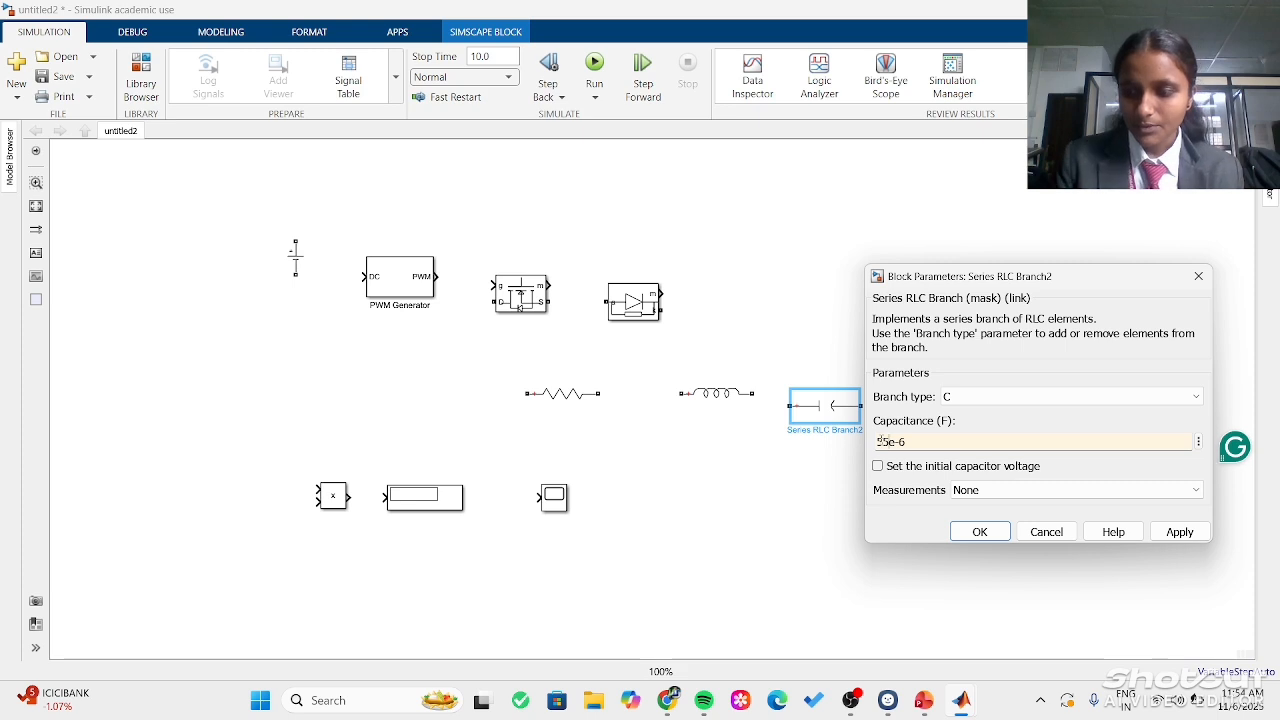
{"action": "type", "text": ".5"}
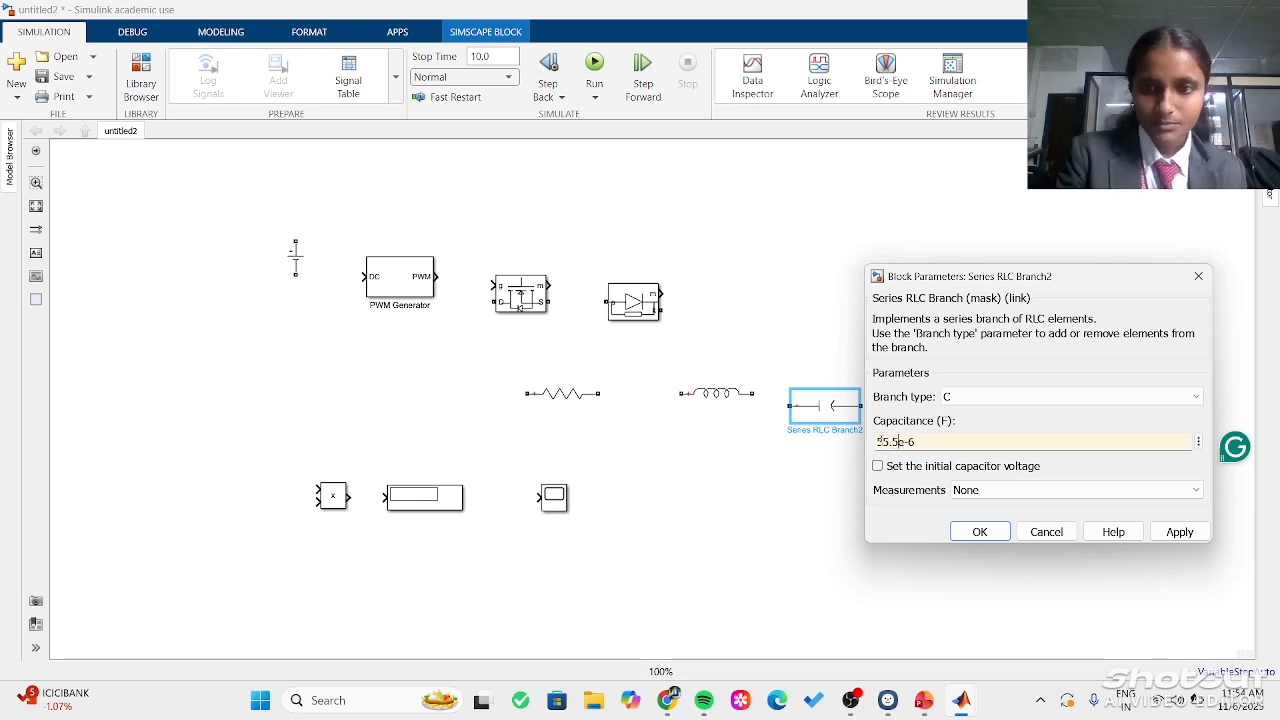
{"action": "left_click", "coordinate": [980, 533]}
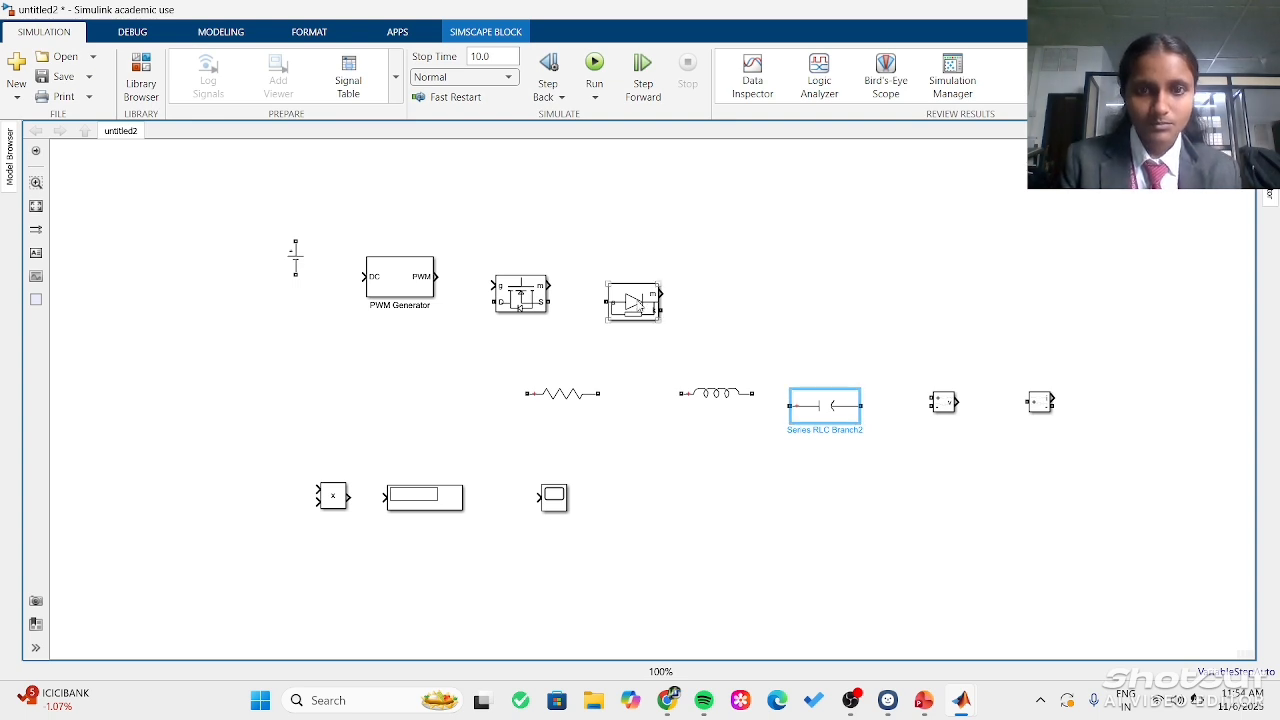
Review the Diode's block parameters, including its resistance, forward voltage and snubber settings.
{"action": "double_click", "coordinate": [633, 302]}
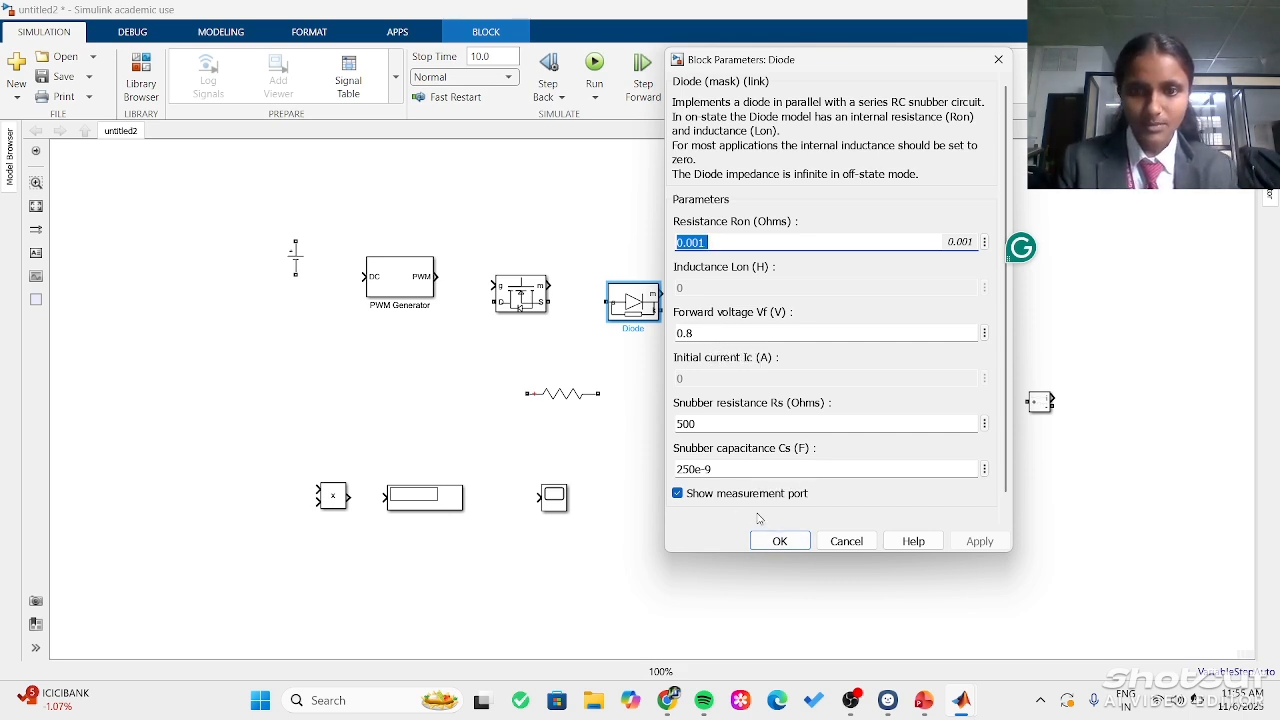
{"action": "left_click", "coordinate": [772, 548]}
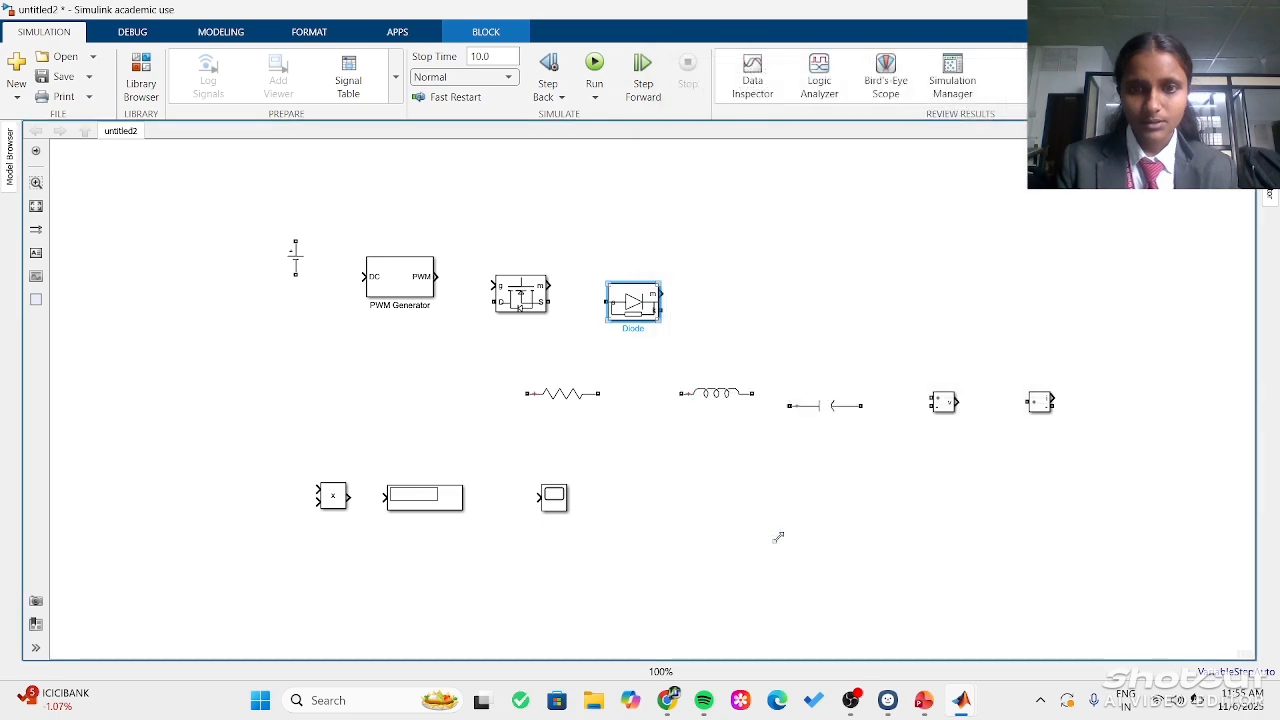
Move the Mosfet slightly up and to the right, and review its FET resistance, internal diode and snubber parameters.
{"action": "left_click", "coordinate": [522, 301]}
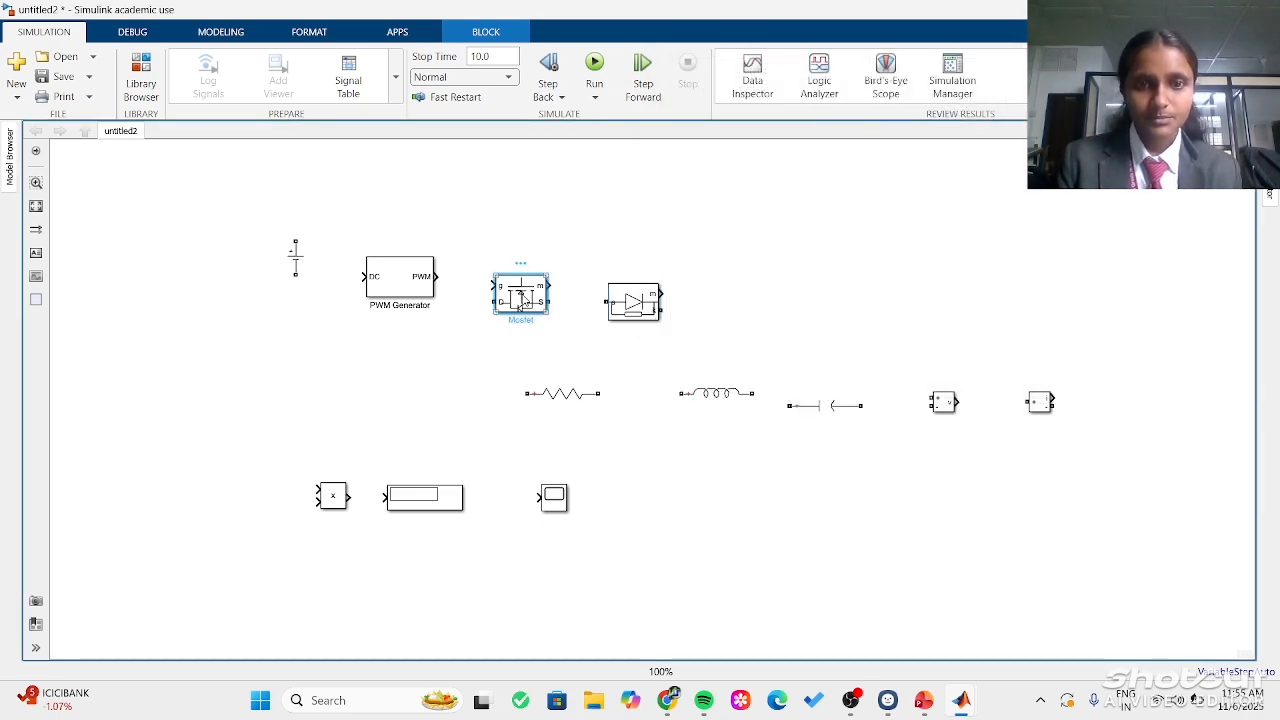
{"action": "double_click", "coordinate": [521, 299]}
{"action": "left_click_drag", "start_coordinate": [522, 299], "coordinate": [542, 277]}
{"action": "double_click", "coordinate": [542, 277]}
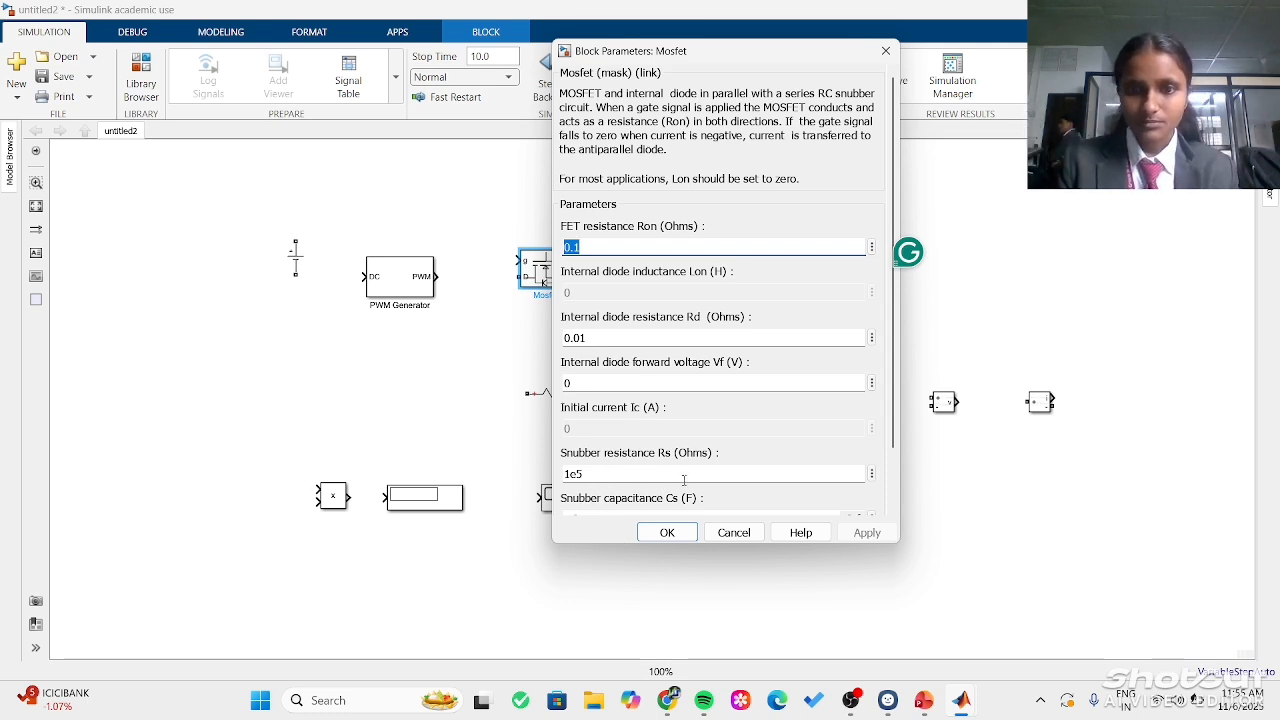
{"action": "scroll", "coordinate": [684, 480], "scroll_direction": "down", "scroll_amount": 1}
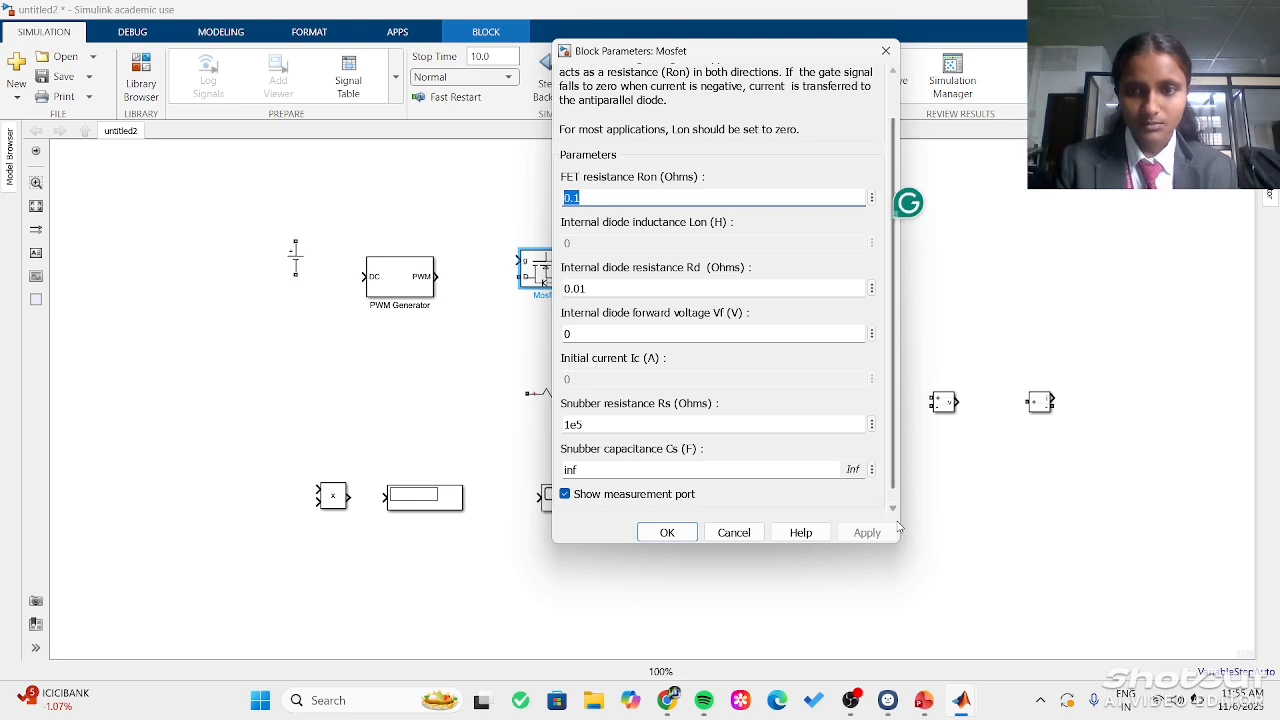
{"action": "left_click", "coordinate": [893, 505]}
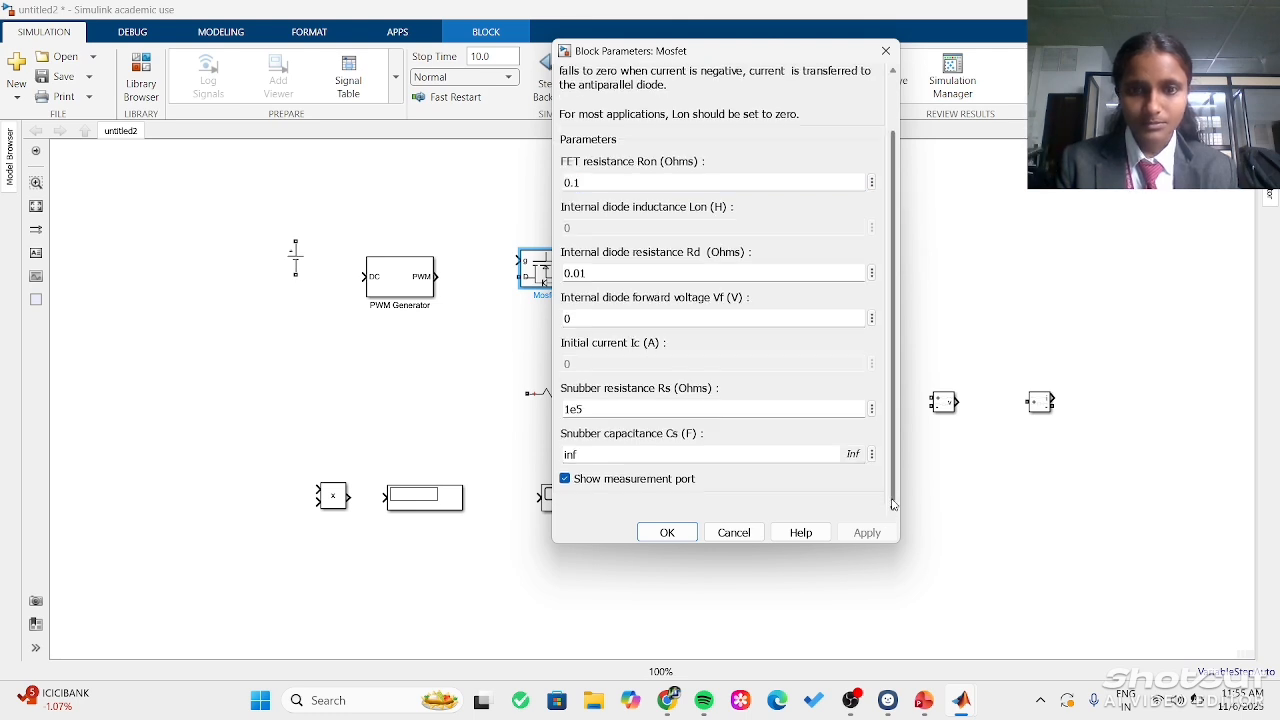
{"action": "left_click", "coordinate": [669, 536]}
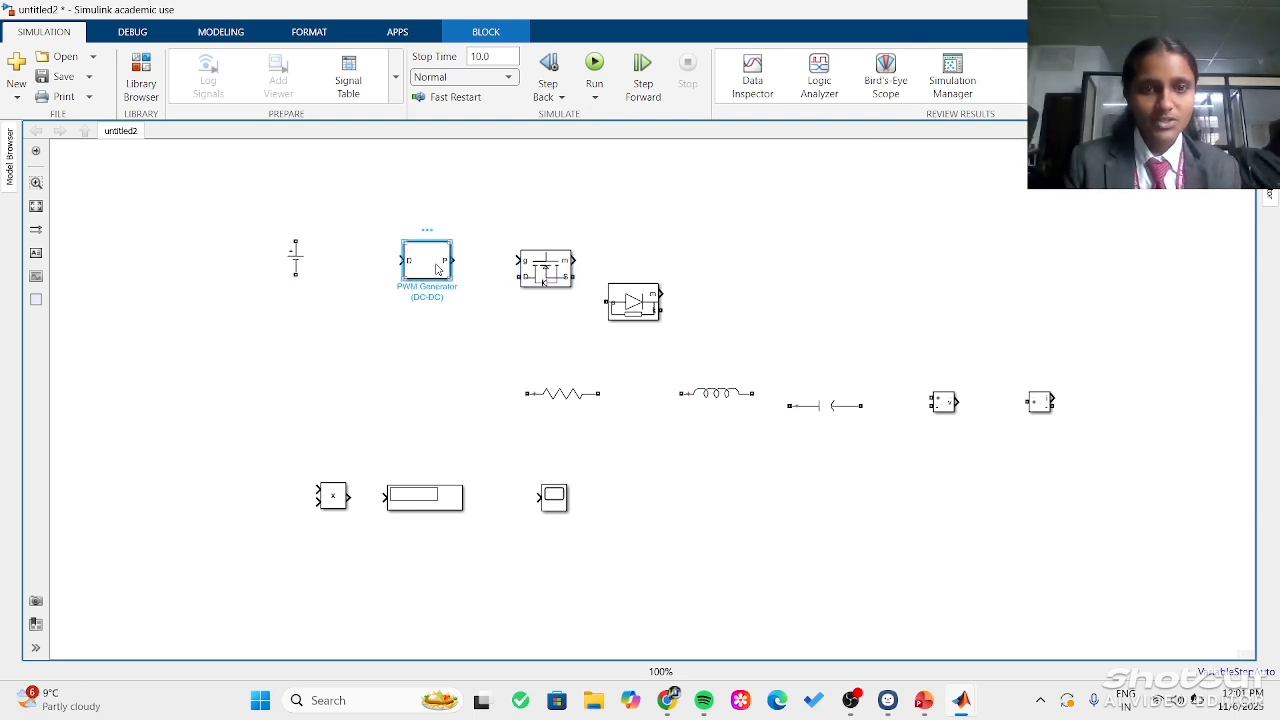
Set the switching frequency of the PWM Generator (DC-DC) to 40000 Hz.
{"action": "double_click", "coordinate": [436, 269]}
{"action": "key", "text": "BackSpace"}
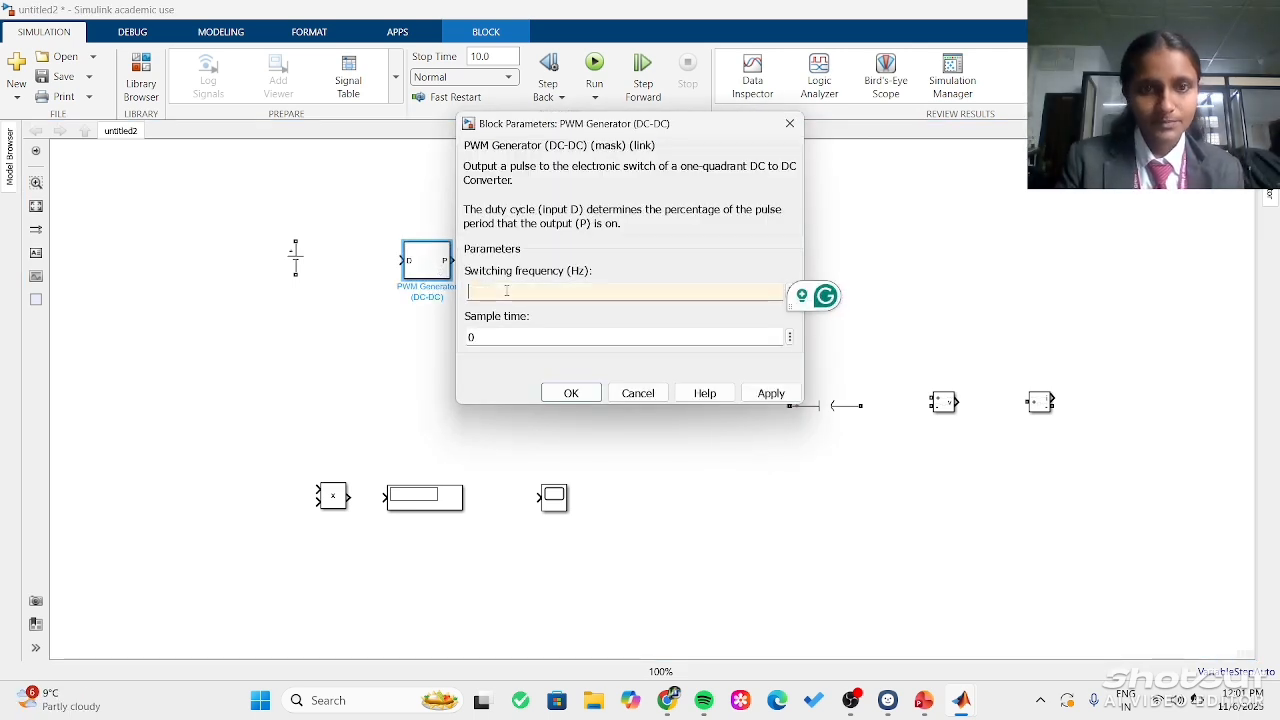
{"action": "type", "text": "40000"}
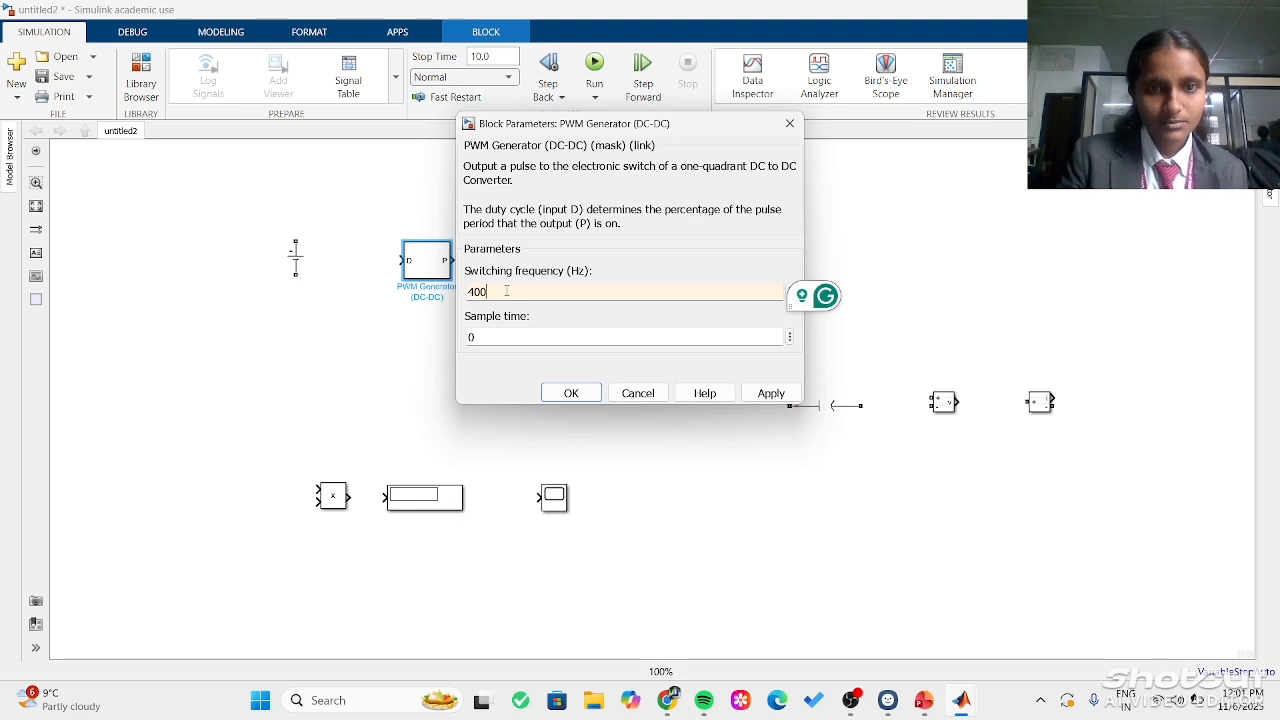
{"action": "left_click", "coordinate": [568, 395]}
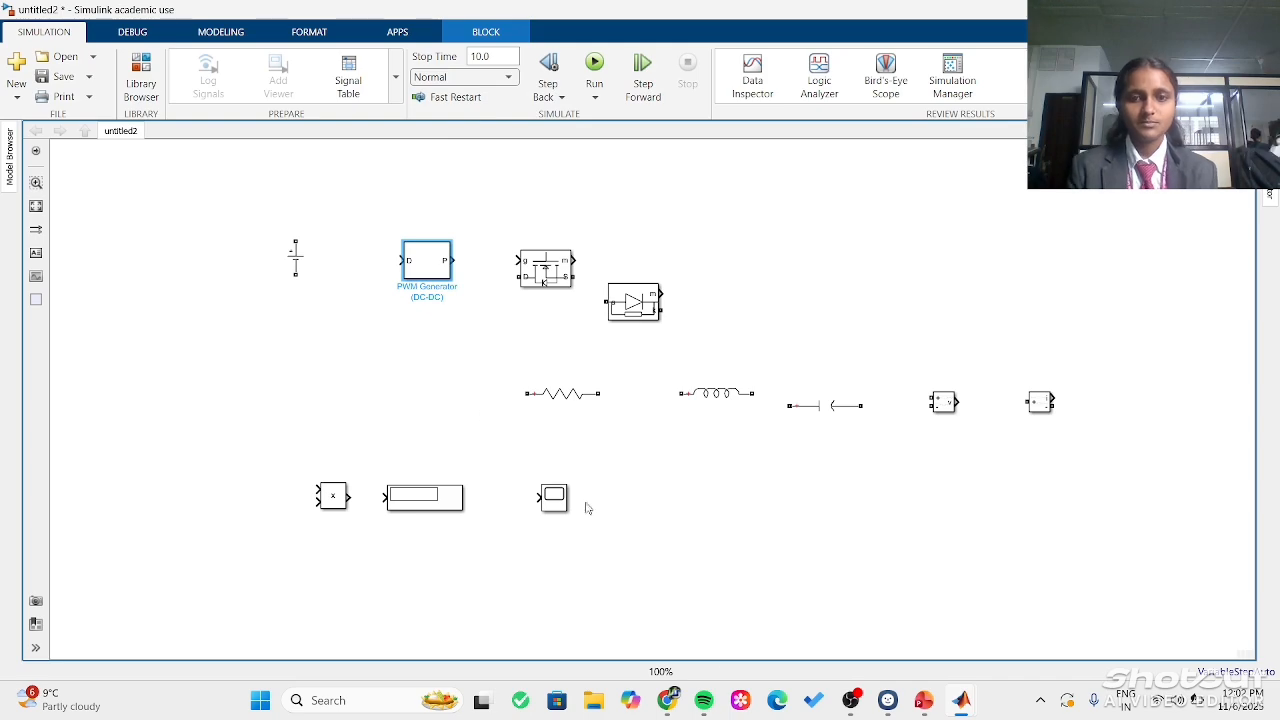
{"action": "left_click", "coordinate": [846, 702]}
{"action": "left_click", "coordinate": [1190, 514]}
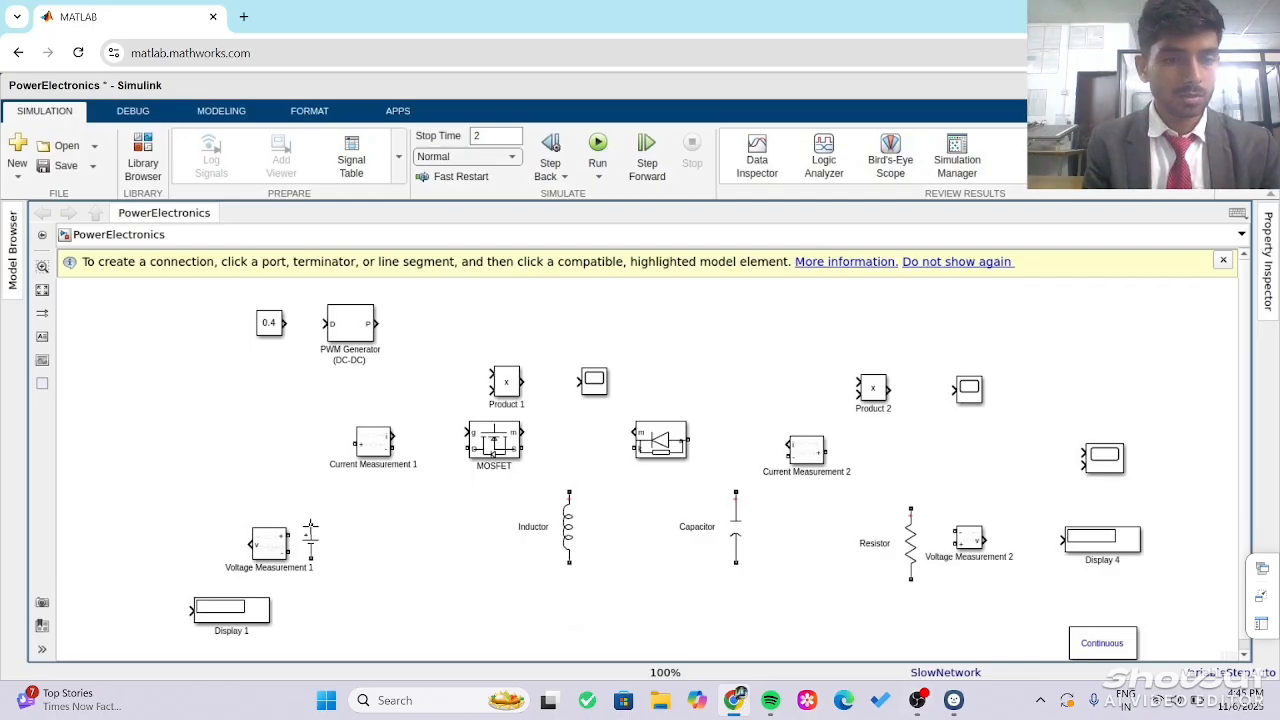
Wire the DC source's positive terminal through Current Measurement 1 to the MOSFET, and connect Voltage Measurement 1's positive terminal to the source line.
{"action": "left_click_drag", "start_coordinate": [310, 523], "coordinate": [358, 444]}
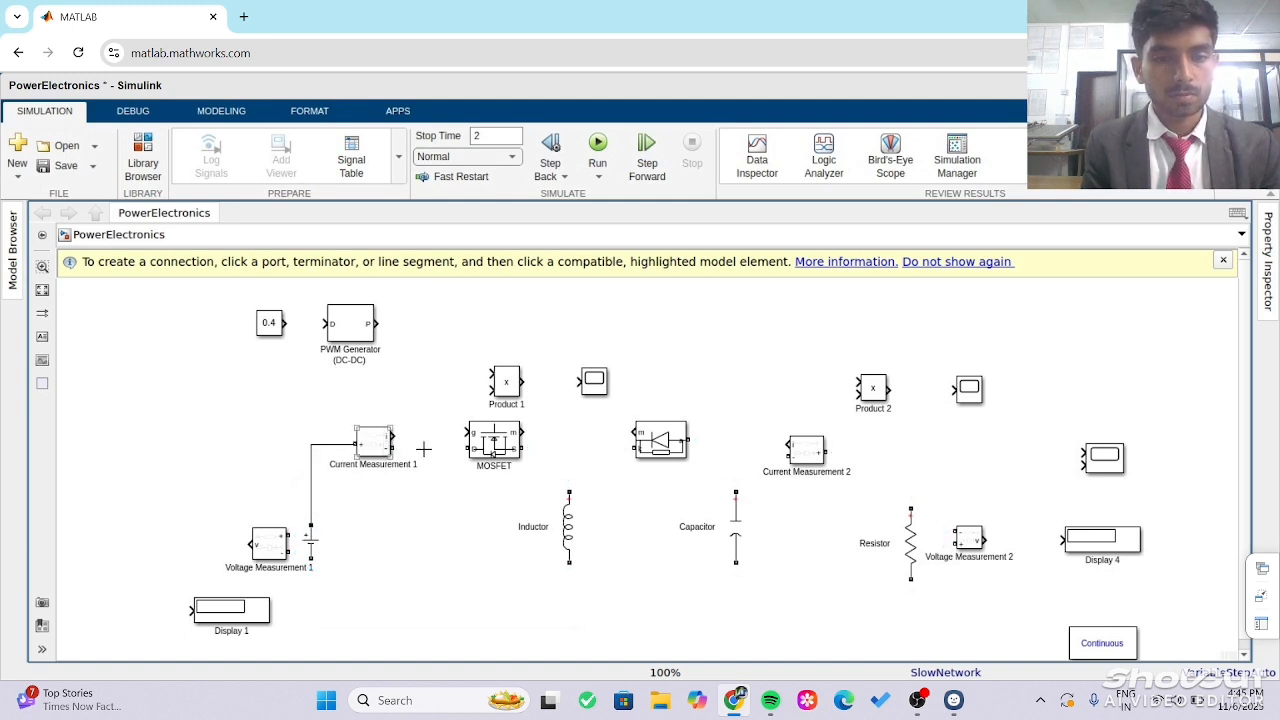
{"action": "left_click_drag", "start_coordinate": [392, 446], "coordinate": [467, 449]}
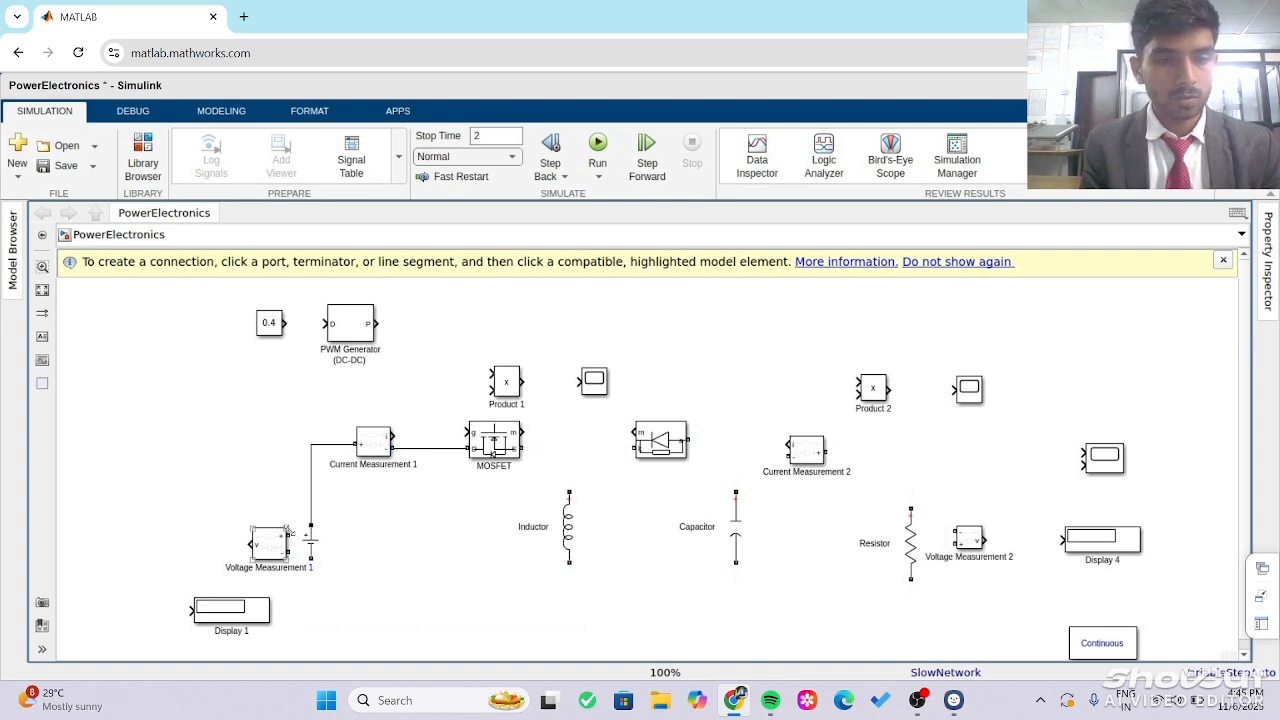
{"action": "left_click_drag", "start_coordinate": [305, 519], "coordinate": [313, 489]}
Wire the MOSFET through the diode to Current Measurement 2, with the inductor and capacitor branching down to a common rail from the source's negative terminal.
{"action": "left_click_drag", "start_coordinate": [521, 451], "coordinate": [658, 447]}
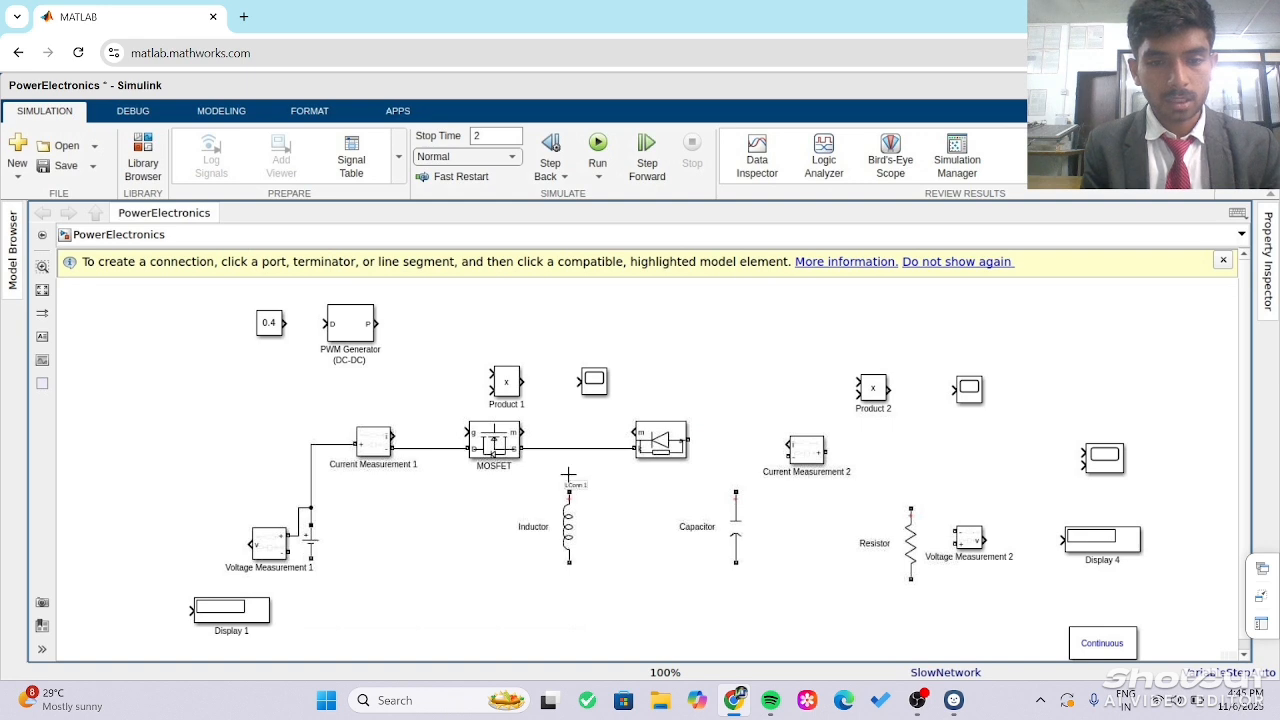
{"action": "left_click_drag", "start_coordinate": [568, 474], "coordinate": [569, 449]}
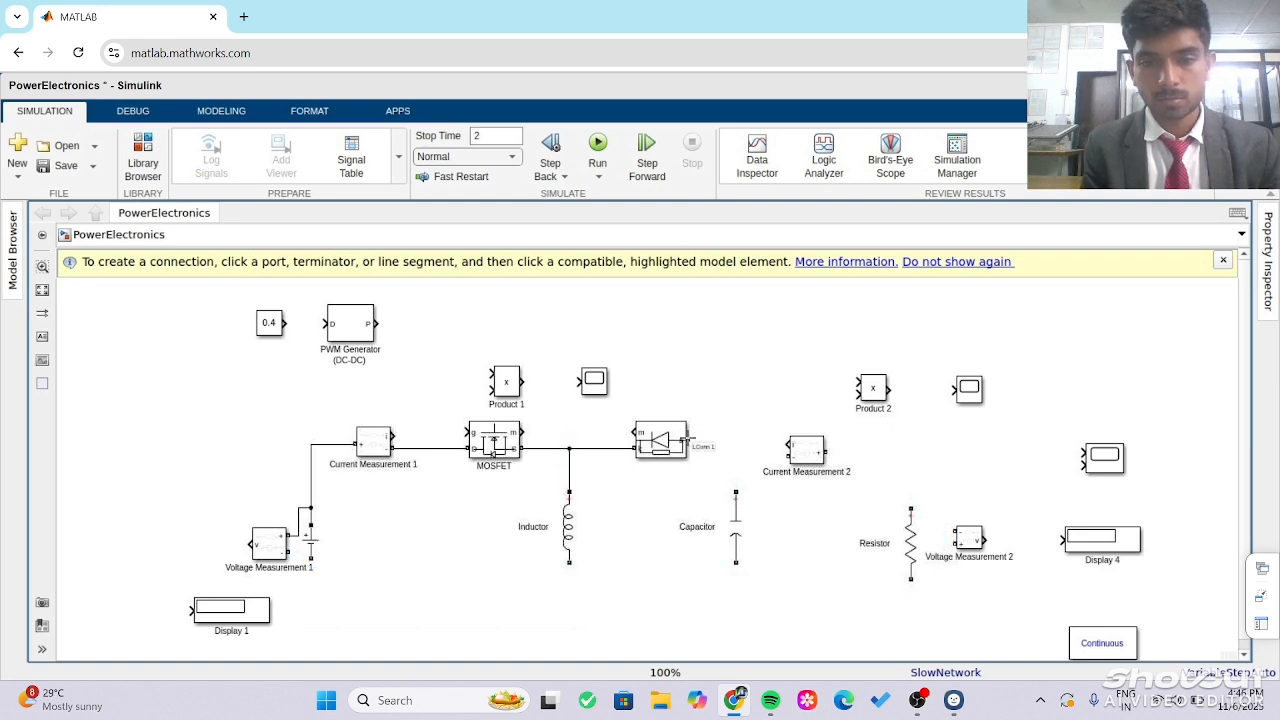
{"action": "left_click_drag", "start_coordinate": [686, 438], "coordinate": [788, 455]}
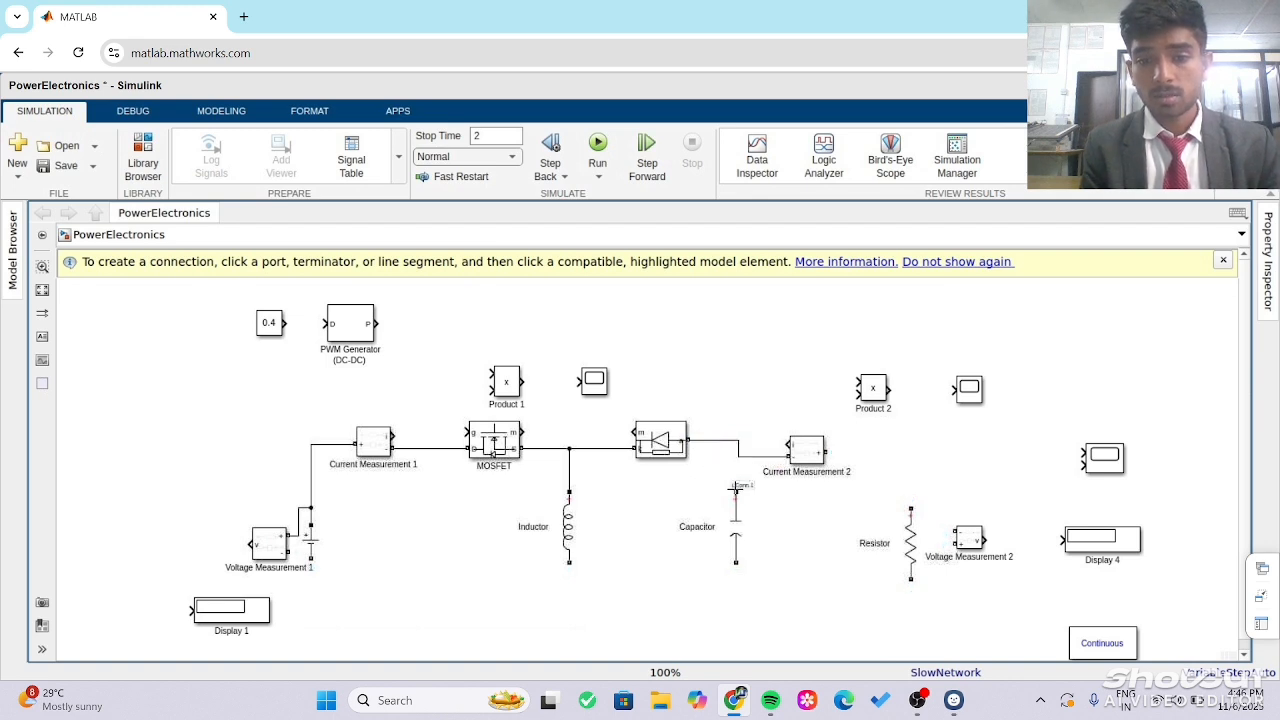
{"action": "left_click_drag", "start_coordinate": [735, 478], "coordinate": [737, 451]}
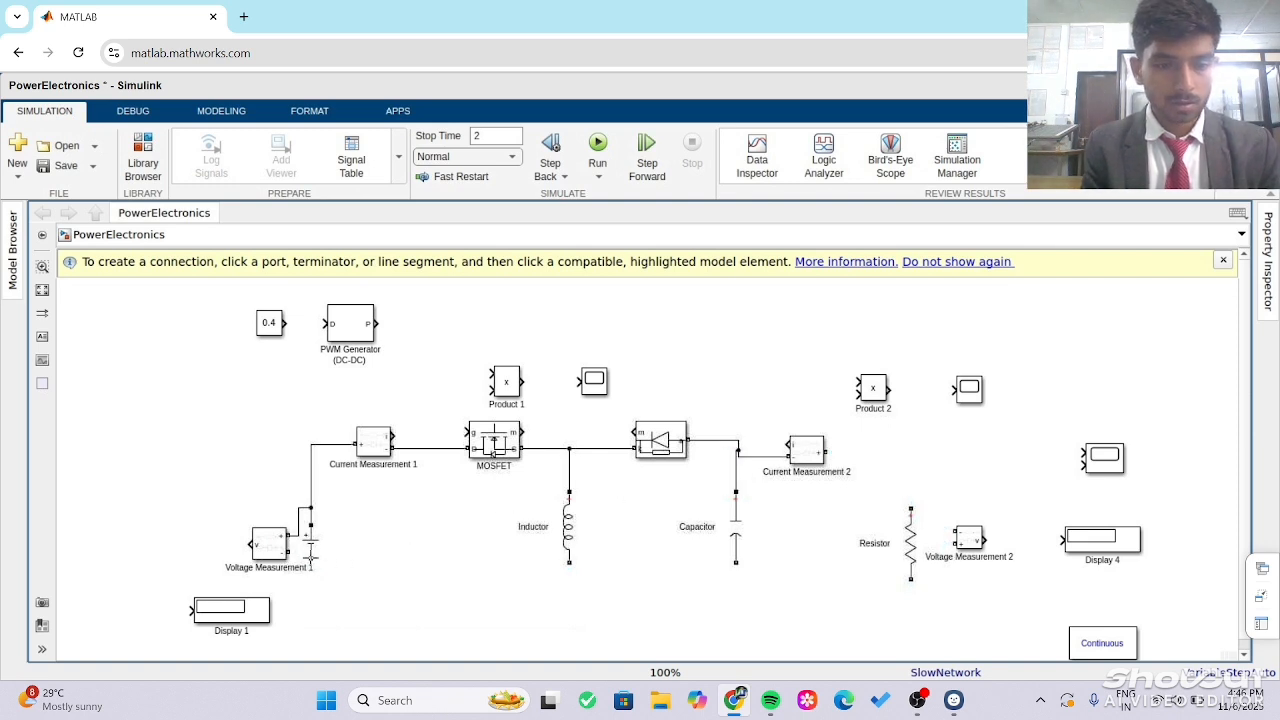
{"action": "mouse_move", "coordinate": [311, 556]}
{"action": "left_mouse_down"}
{"action": "mouse_move", "coordinate": [318, 586]}
{"action": "mouse_move", "coordinate": [736, 571]}
{"action": "left_mouse_up"}
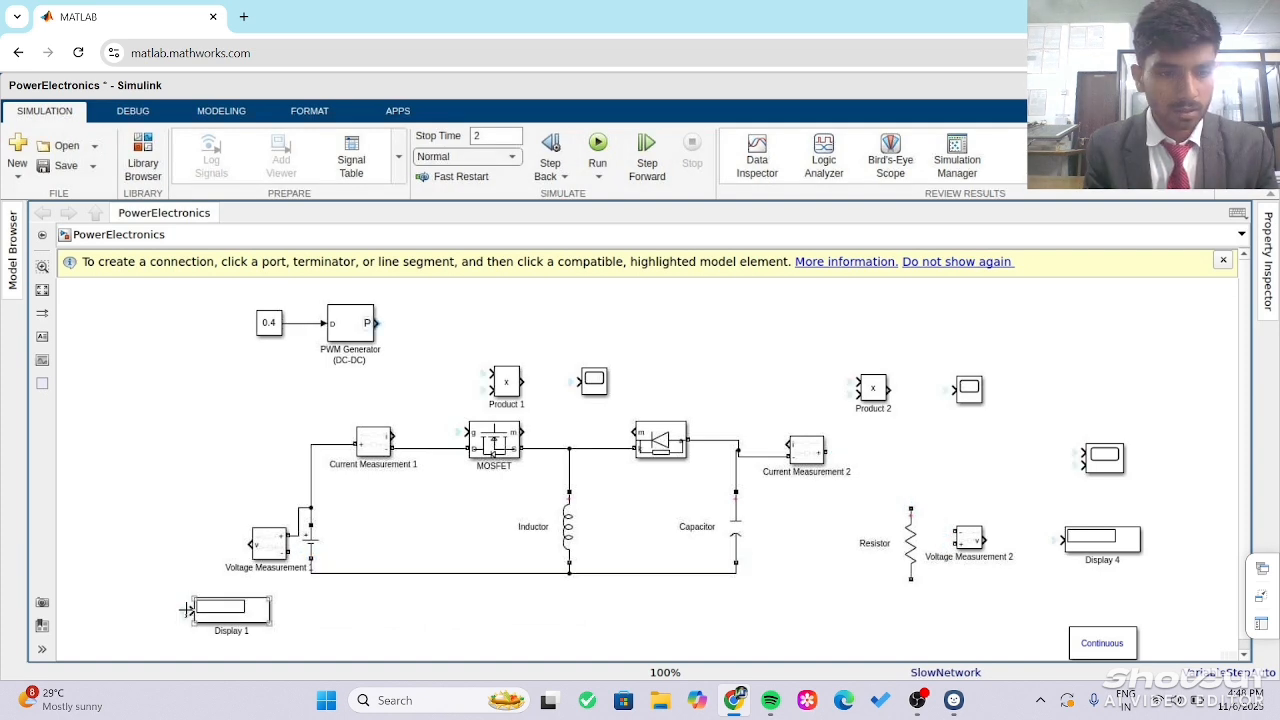
Connect Voltage Measurement 1 to Display 1, the PWM Generator's output to the MOSFET gate, and Current Measurement 1's signal to Product 1.
{"action": "mouse_move", "coordinate": [189, 611]}
{"action": "left_mouse_down"}
{"action": "mouse_move", "coordinate": [224, 548]}
{"action": "mouse_move", "coordinate": [257, 545]}
{"action": "left_mouse_up"}
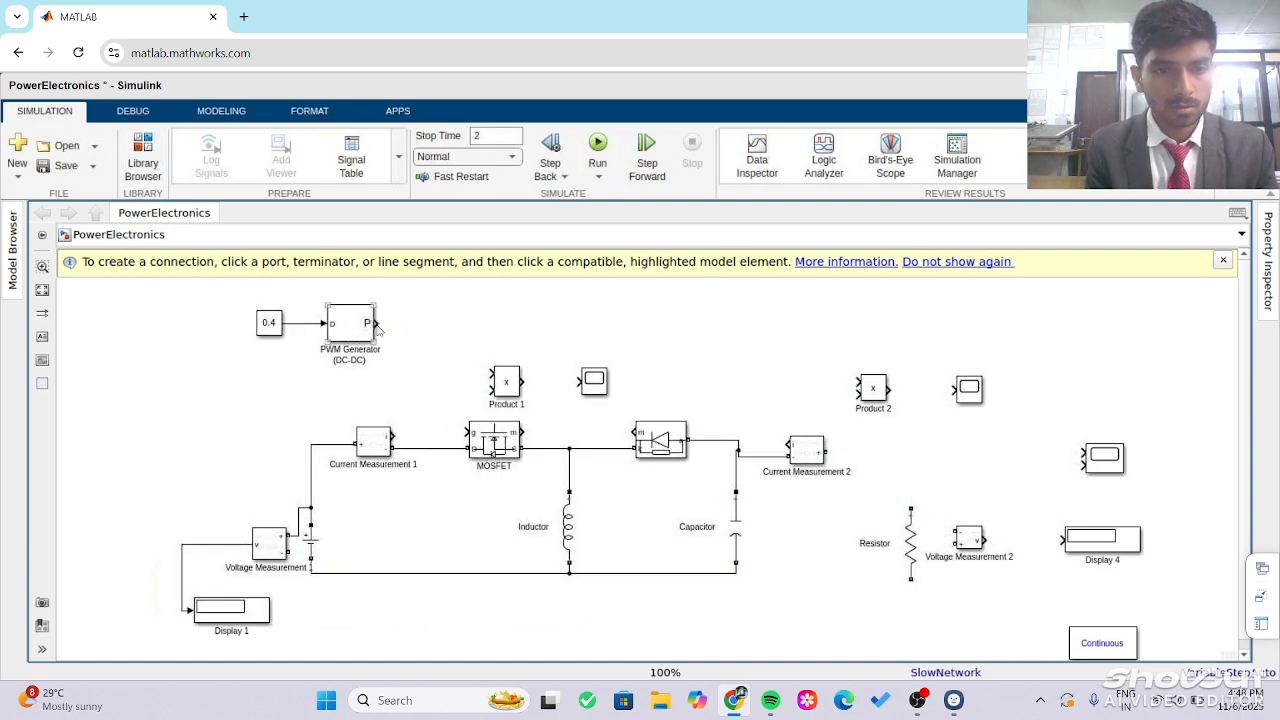
{"action": "left_click_drag", "start_coordinate": [372, 322], "coordinate": [510, 384]}
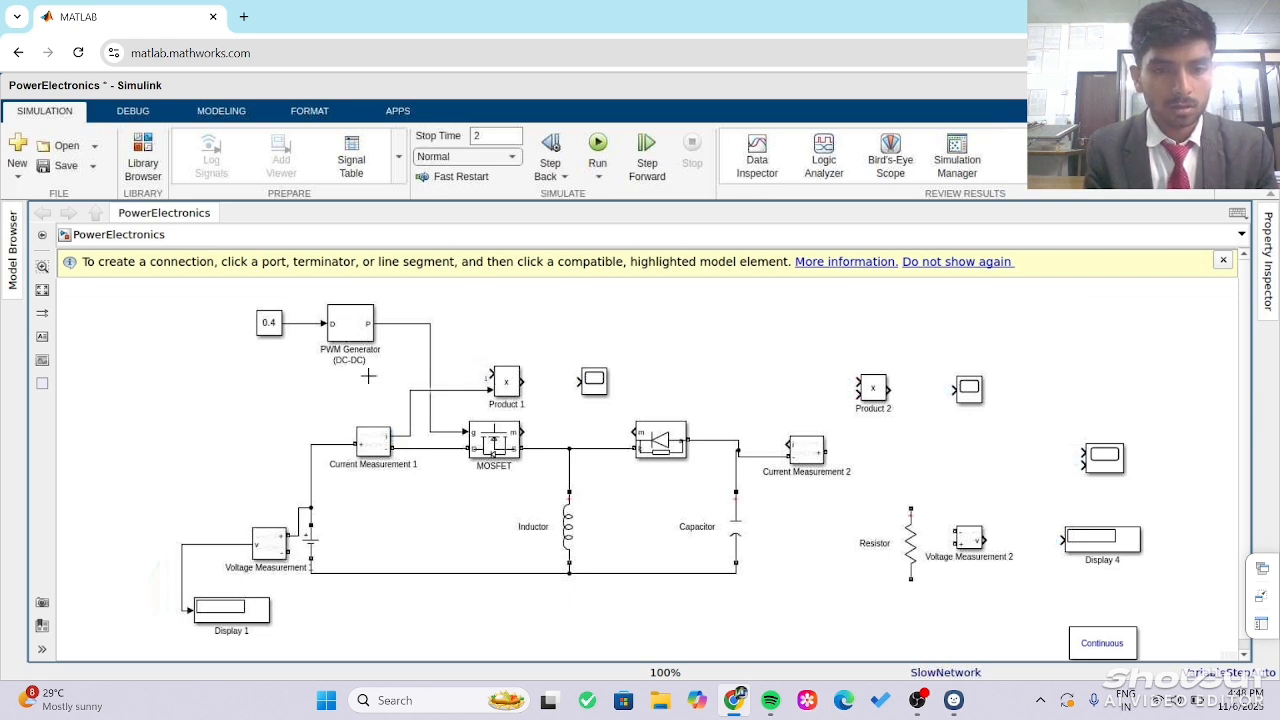
Branch the Voltage Measurement 1 signal into Product 1's first input, and connect Product 1's output to the adjacent scope.
{"action": "left_click_drag", "start_coordinate": [368, 376], "coordinate": [193, 543]}
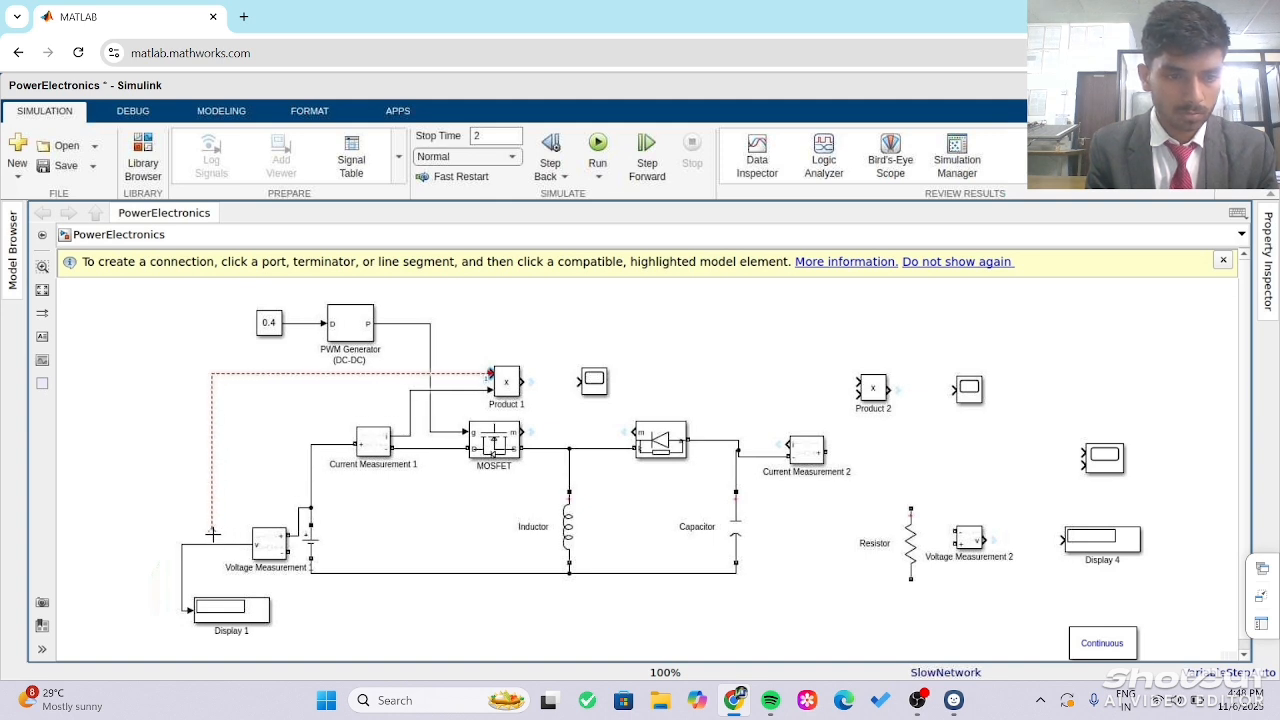
{"action": "left_click", "coordinate": [212, 532]}
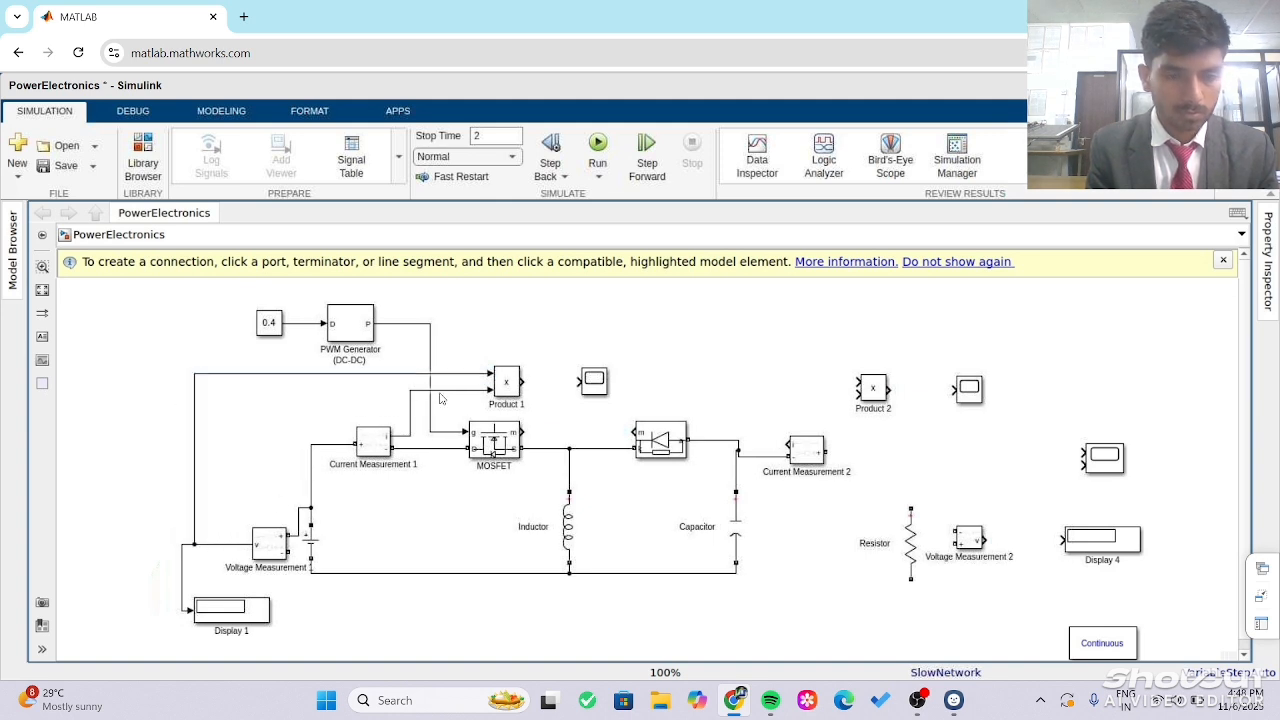
{"action": "left_click_drag", "start_coordinate": [523, 382], "coordinate": [578, 380]}
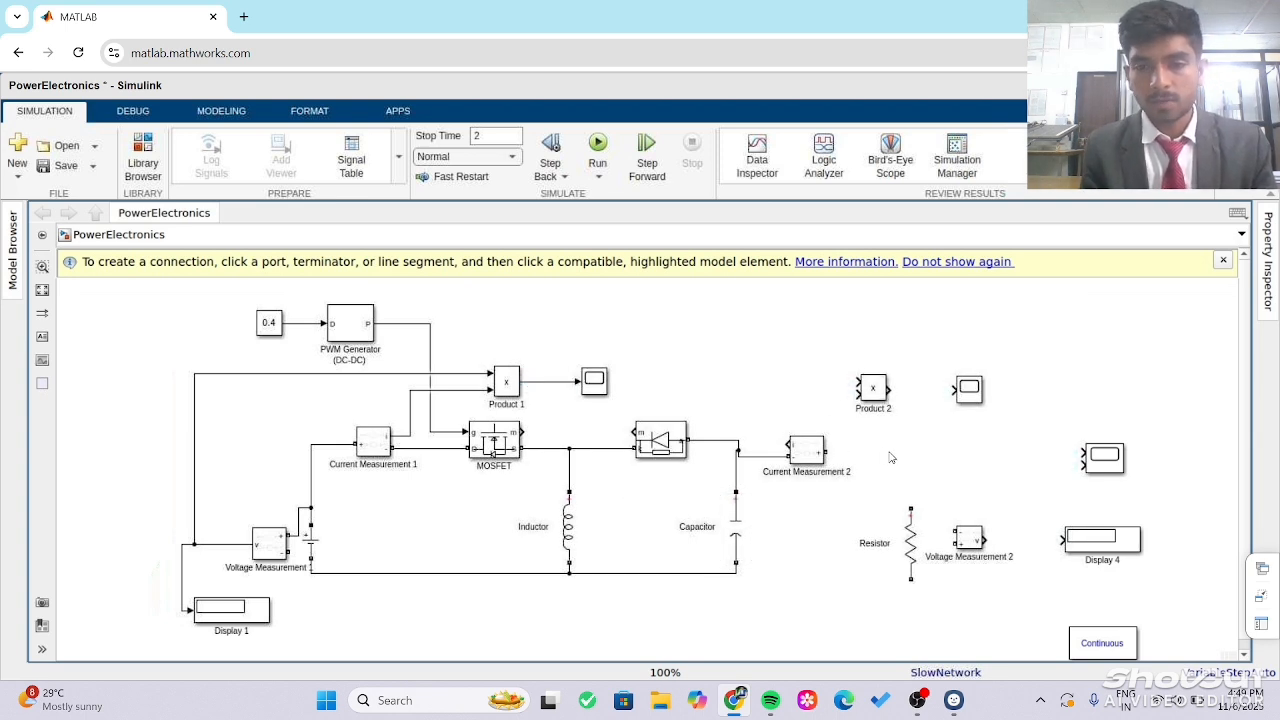
Connect the resistor between Current Measurement 2 and the bottom rail, and tie Voltage Measurement 1's negative terminal to the same rail.
{"action": "left_click_drag", "start_coordinate": [826, 451], "coordinate": [910, 508]}
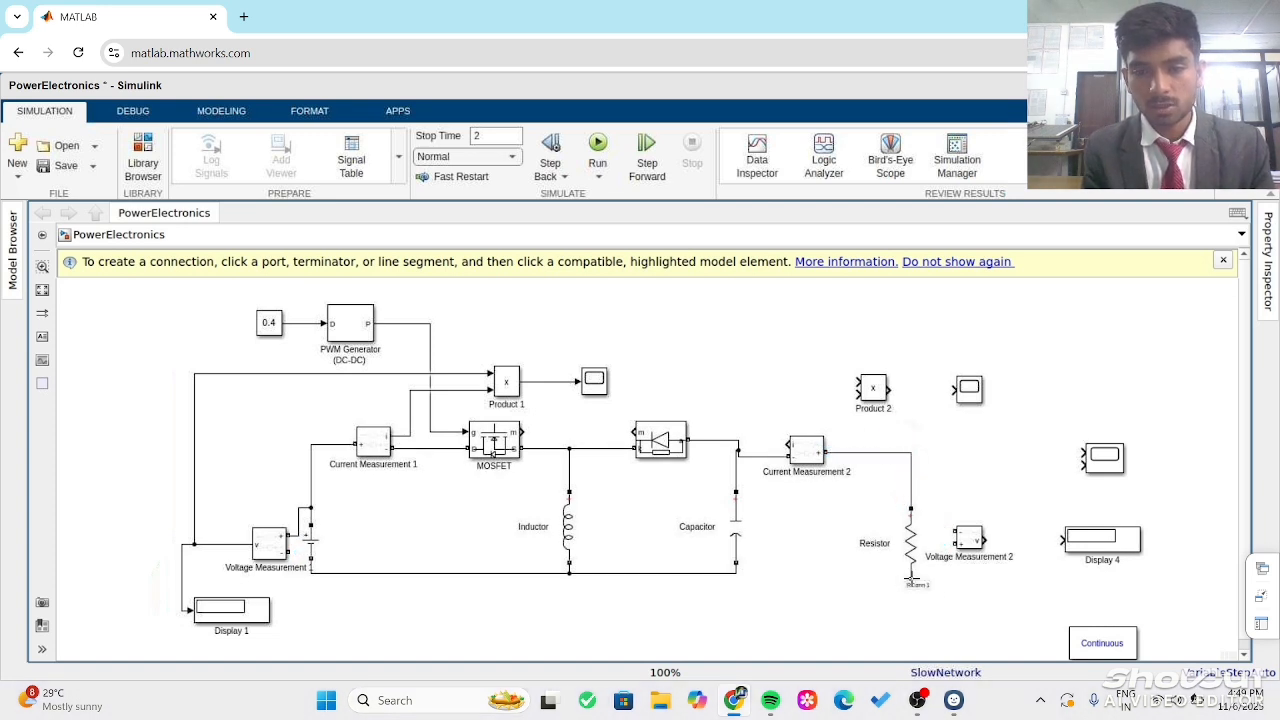
{"action": "left_click_drag", "start_coordinate": [910, 577], "coordinate": [733, 573]}
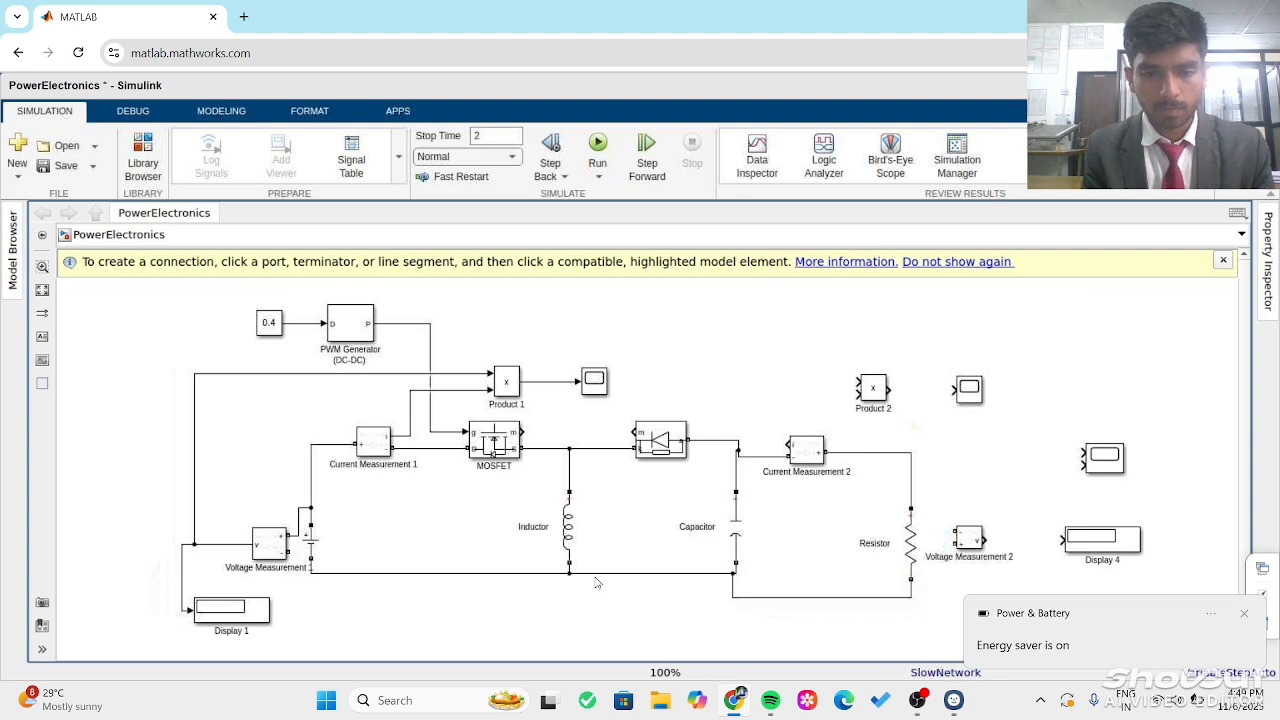
{"action": "double_click", "coordinate": [508, 597]}
{"action": "left_click", "coordinate": [421, 573]}
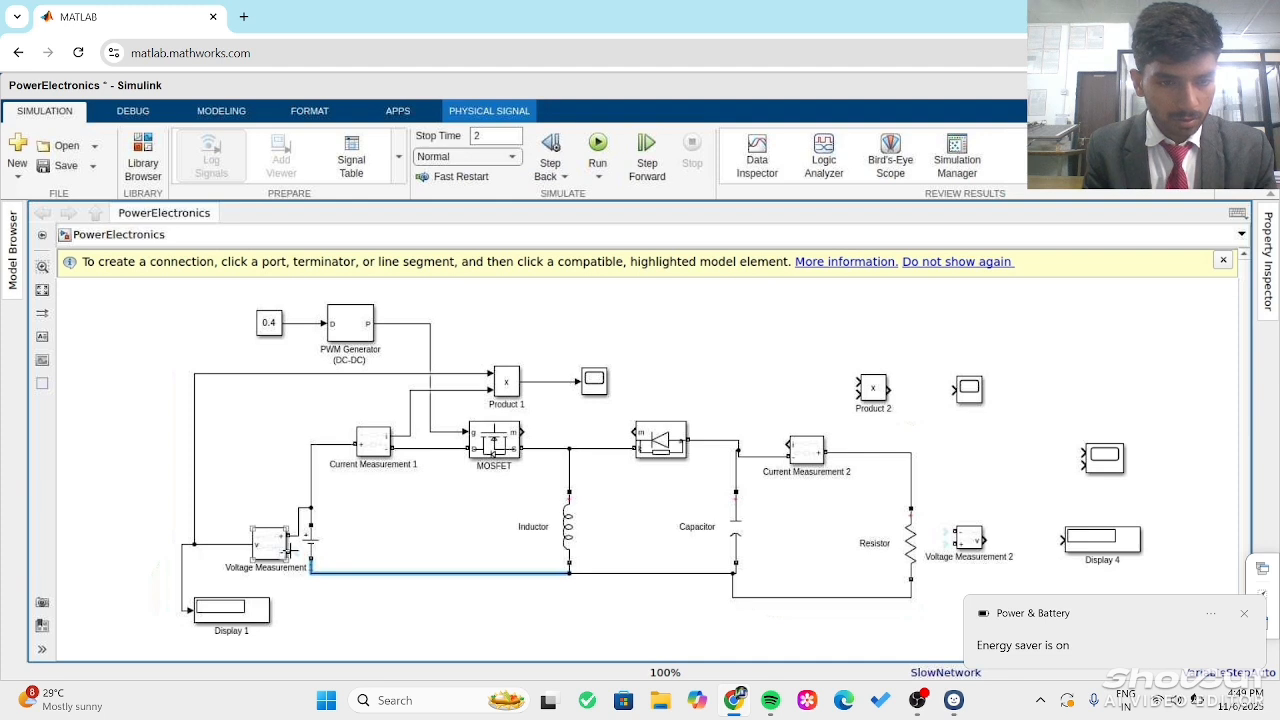
{"action": "mouse_move", "coordinate": [289, 549]}
{"action": "left_mouse_down"}
{"action": "mouse_move", "coordinate": [337, 573]}
{"action": "mouse_move", "coordinate": [311, 571]}
{"action": "left_mouse_up"}
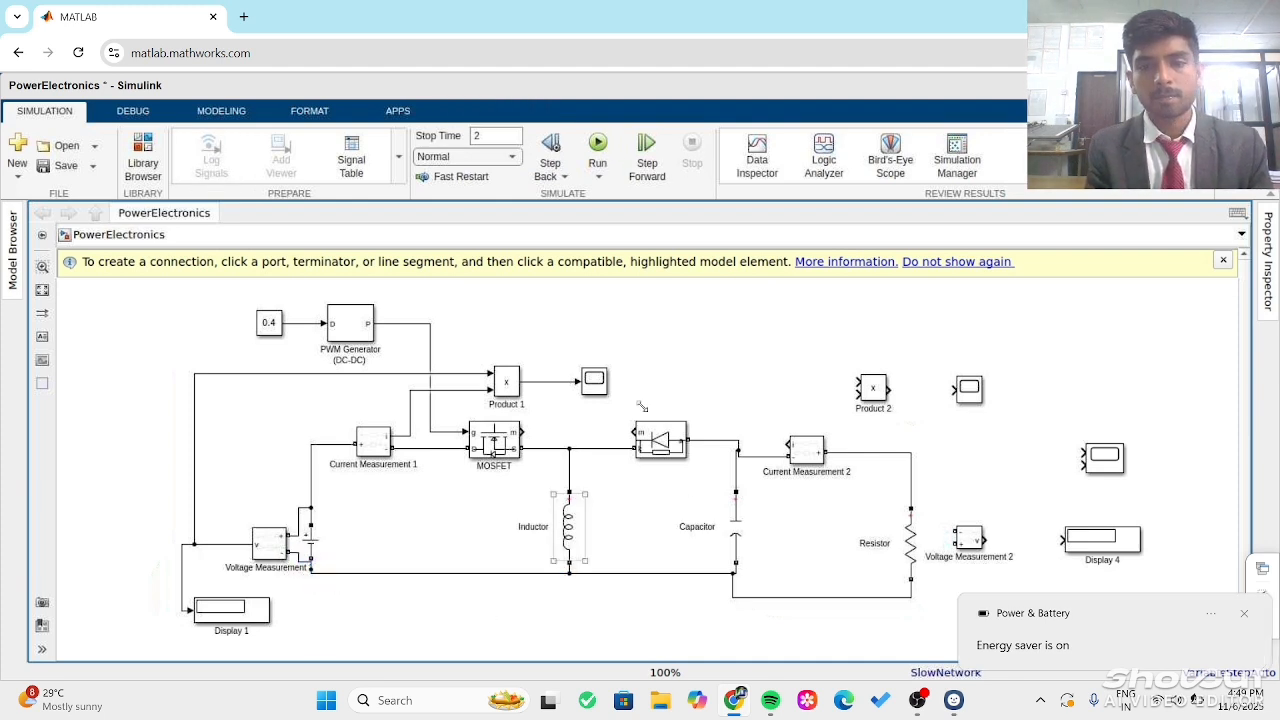
Connect Current Measurement 2's signal to Product 2's lower input, and Voltage Measurement 2's upper terminal to the line above the resistor.
{"action": "mouse_move", "coordinate": [789, 446]}
{"action": "left_mouse_down"}
{"action": "mouse_move", "coordinate": [774, 374]}
{"action": "mouse_move", "coordinate": [851, 380]}
{"action": "mouse_move", "coordinate": [863, 401]}
{"action": "mouse_move", "coordinate": [822, 366]}
{"action": "mouse_move", "coordinate": [860, 394]}
{"action": "left_mouse_up"}
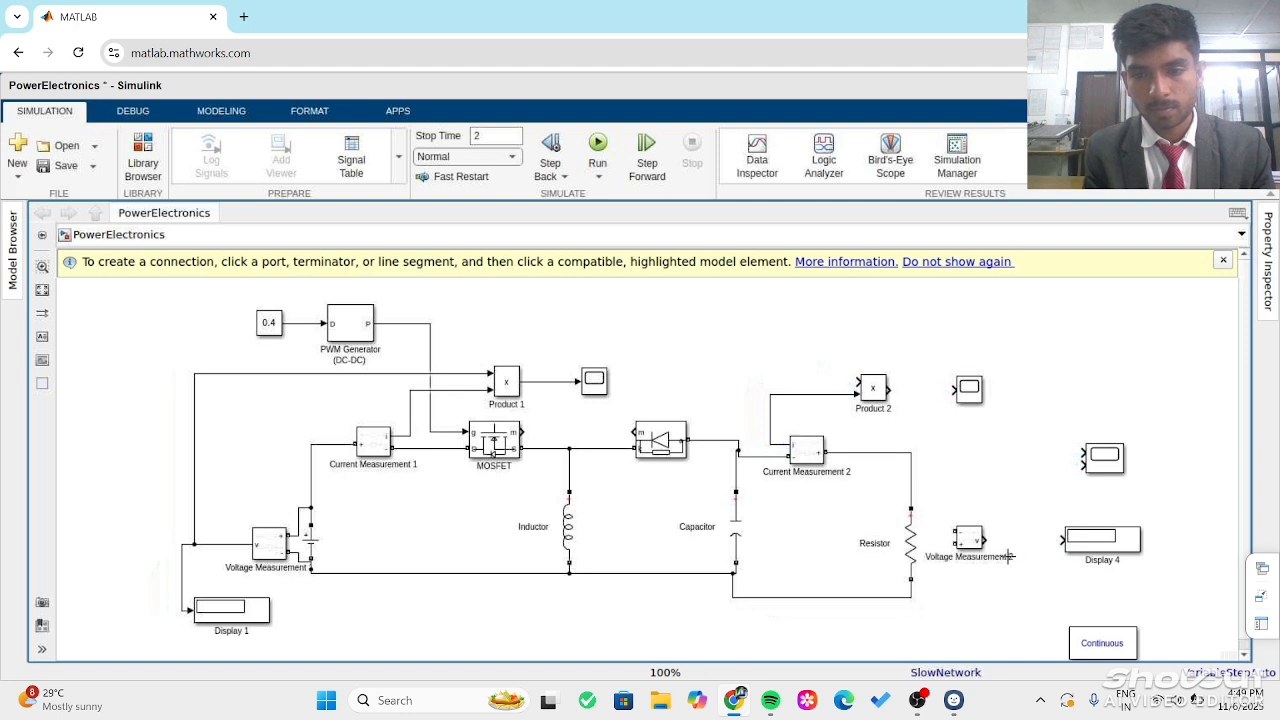
{"action": "left_click_drag", "start_coordinate": [956, 530], "coordinate": [910, 489]}
{"action": "left_click", "coordinate": [960, 547]}
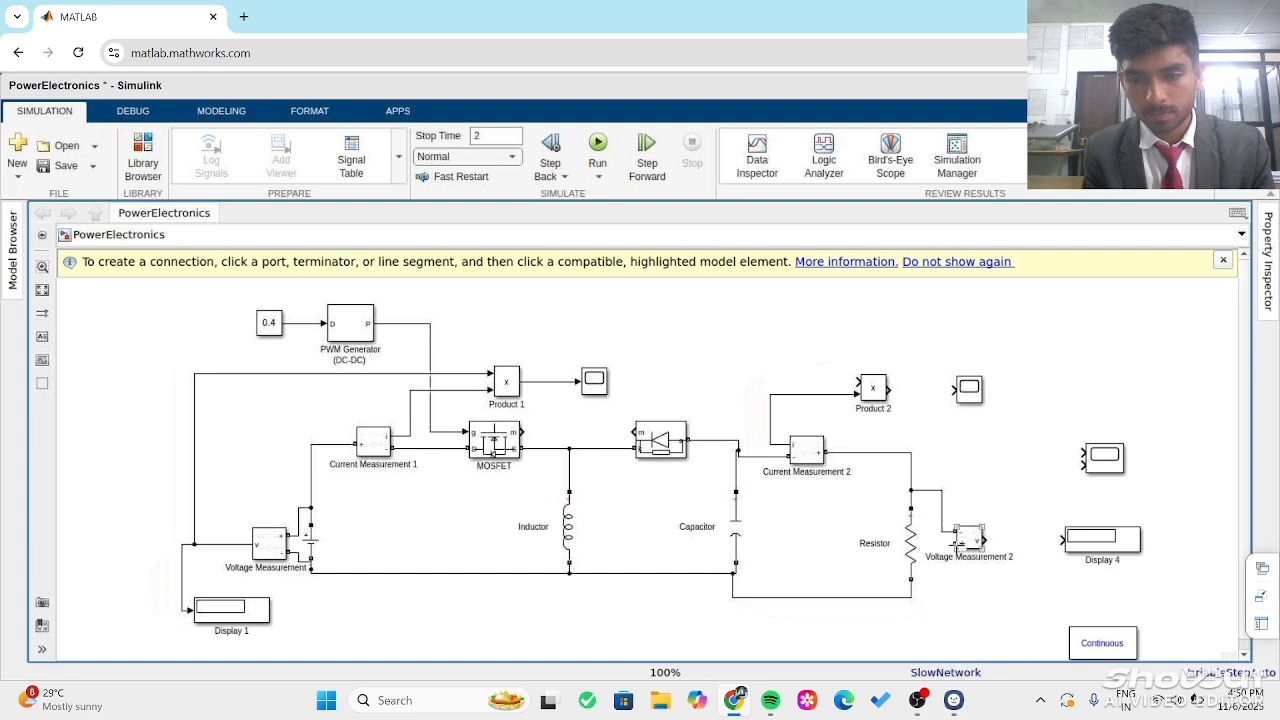
{"action": "left_click_drag", "start_coordinate": [956, 544], "coordinate": [911, 590]}
{"action": "key", "text": "ctrl+z"}
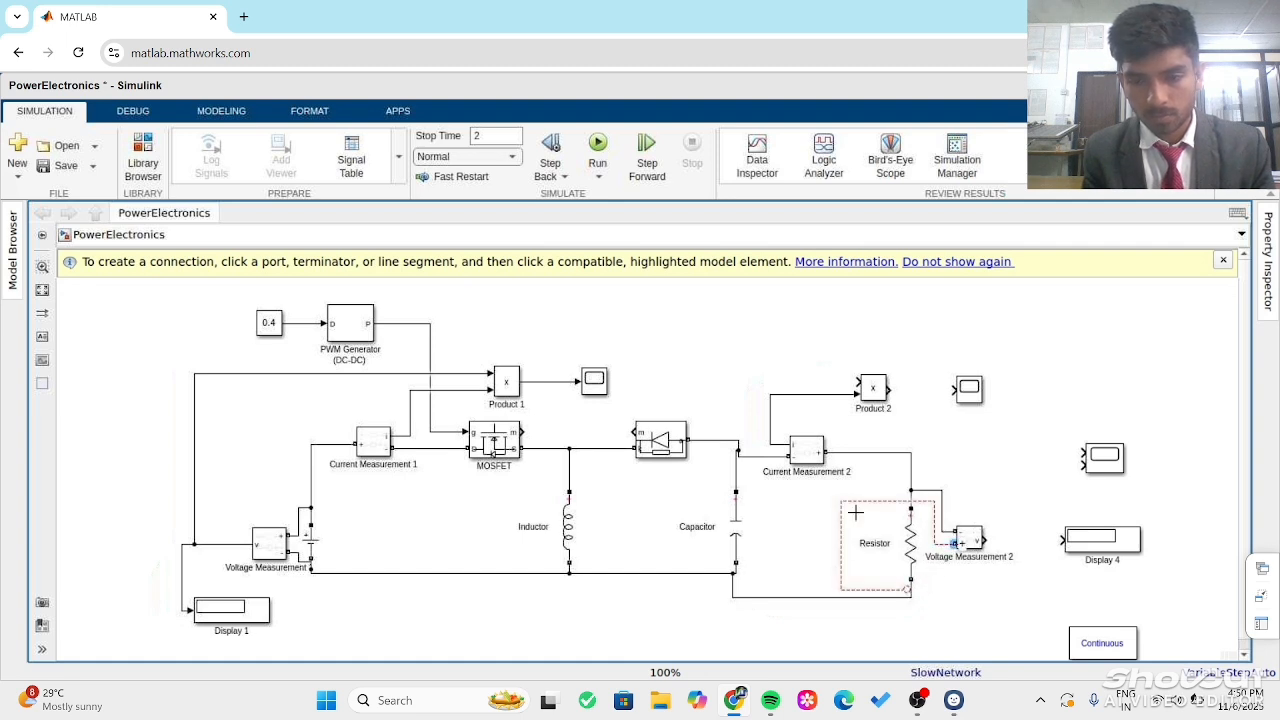
{"action": "left_click", "coordinate": [912, 588]}
{"action": "left_click", "coordinate": [912, 589]}
{"action": "left_click", "coordinate": [951, 616]}
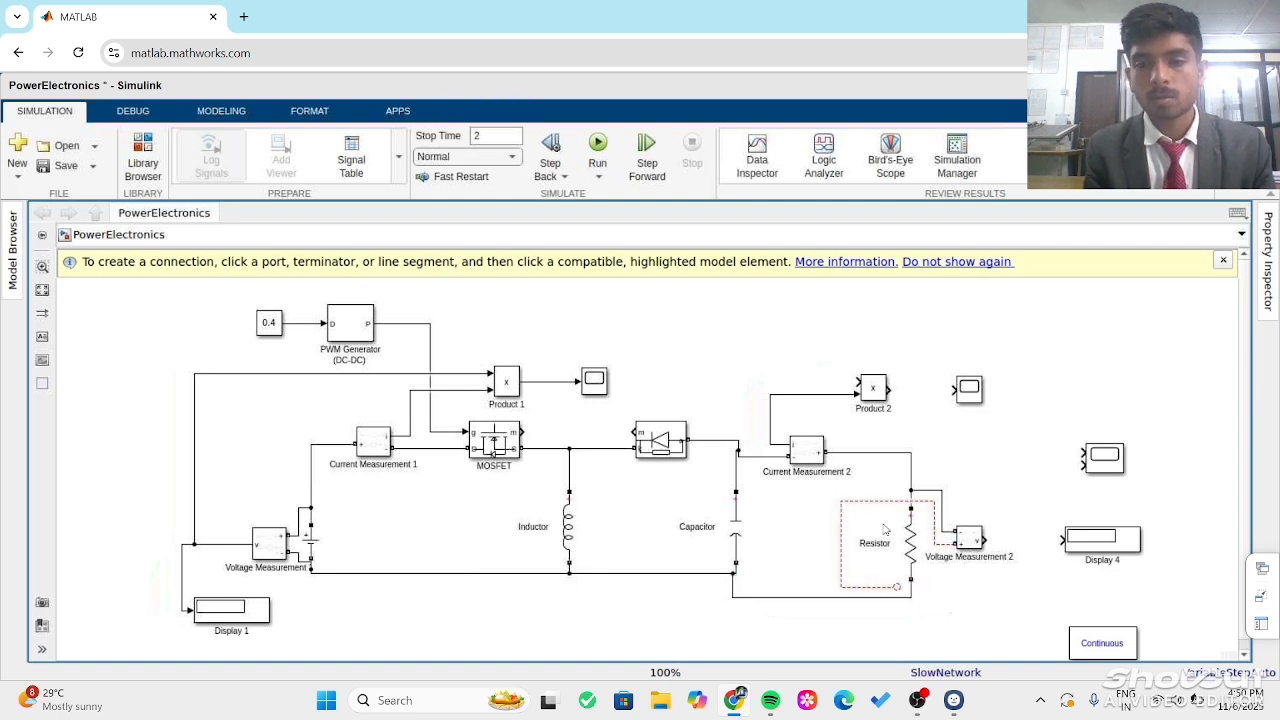
{"action": "left_click", "coordinate": [868, 502]}
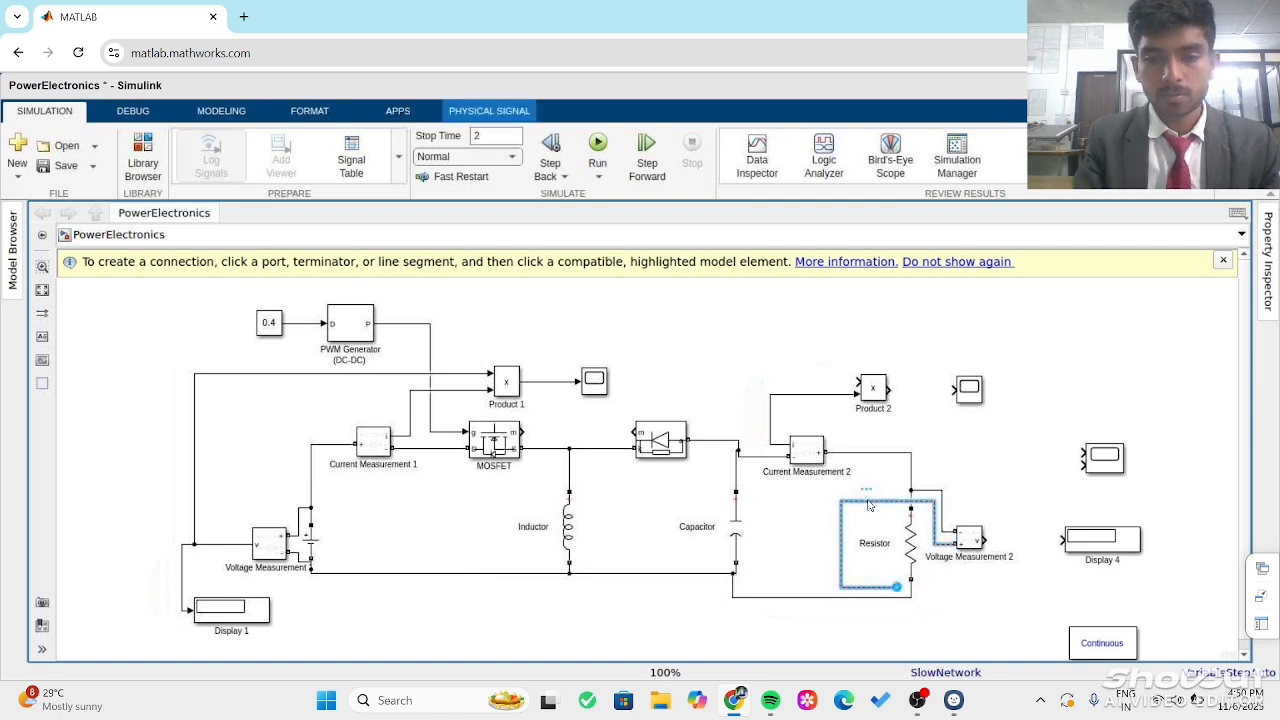
{"action": "key", "text": "Delete"}
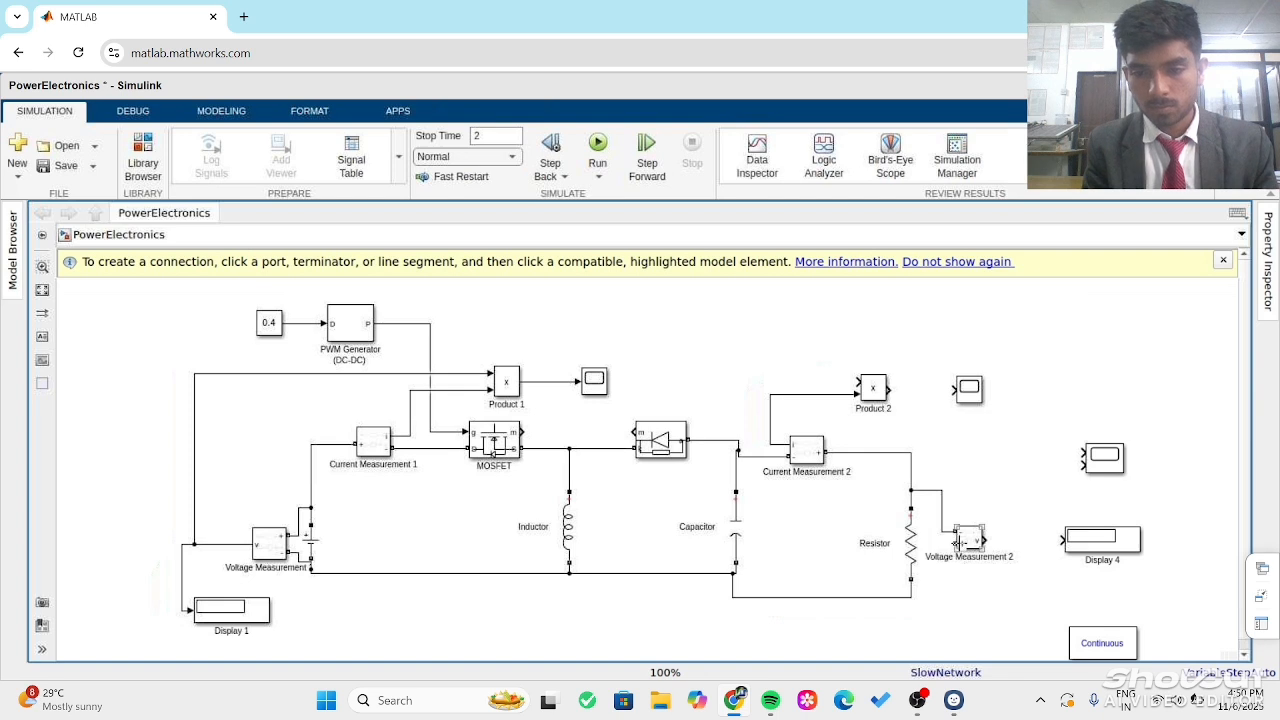
Delete the unconnected line around the resistor and reconnect the bottom rail to the resistor's lower terminal.
{"action": "left_click", "coordinate": [909, 590]}
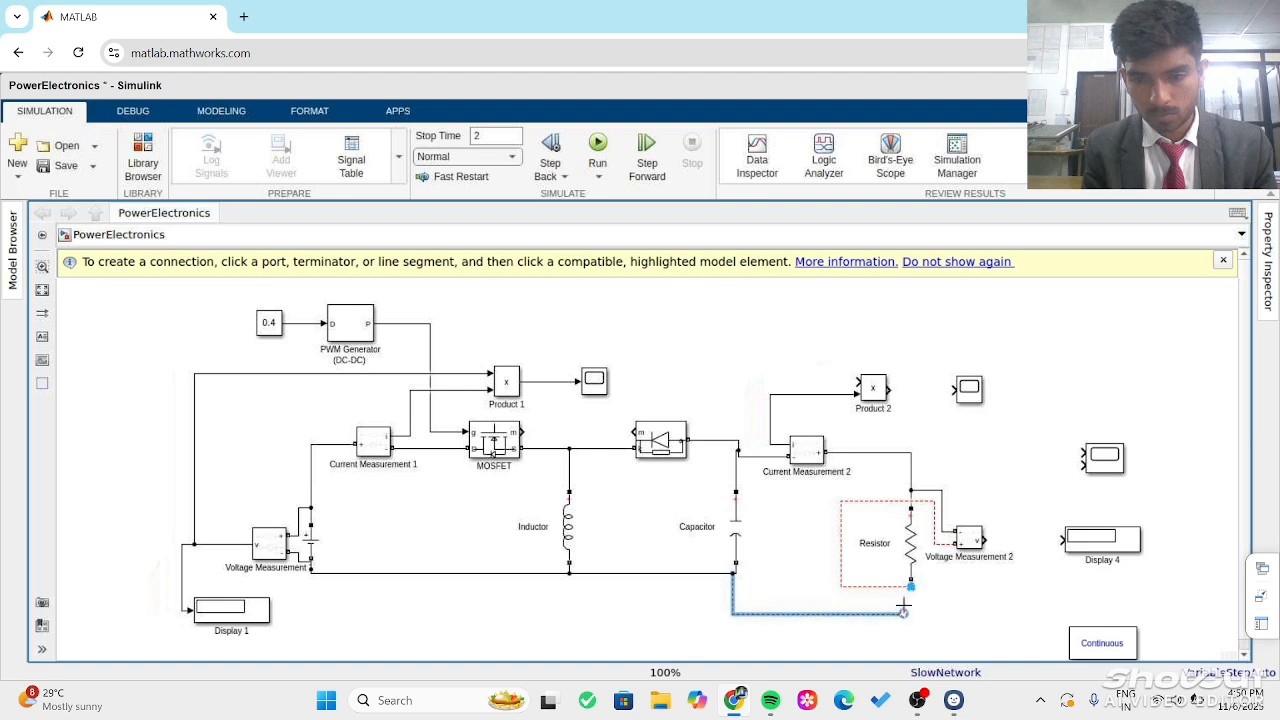
{"action": "left_click", "coordinate": [909, 587]}
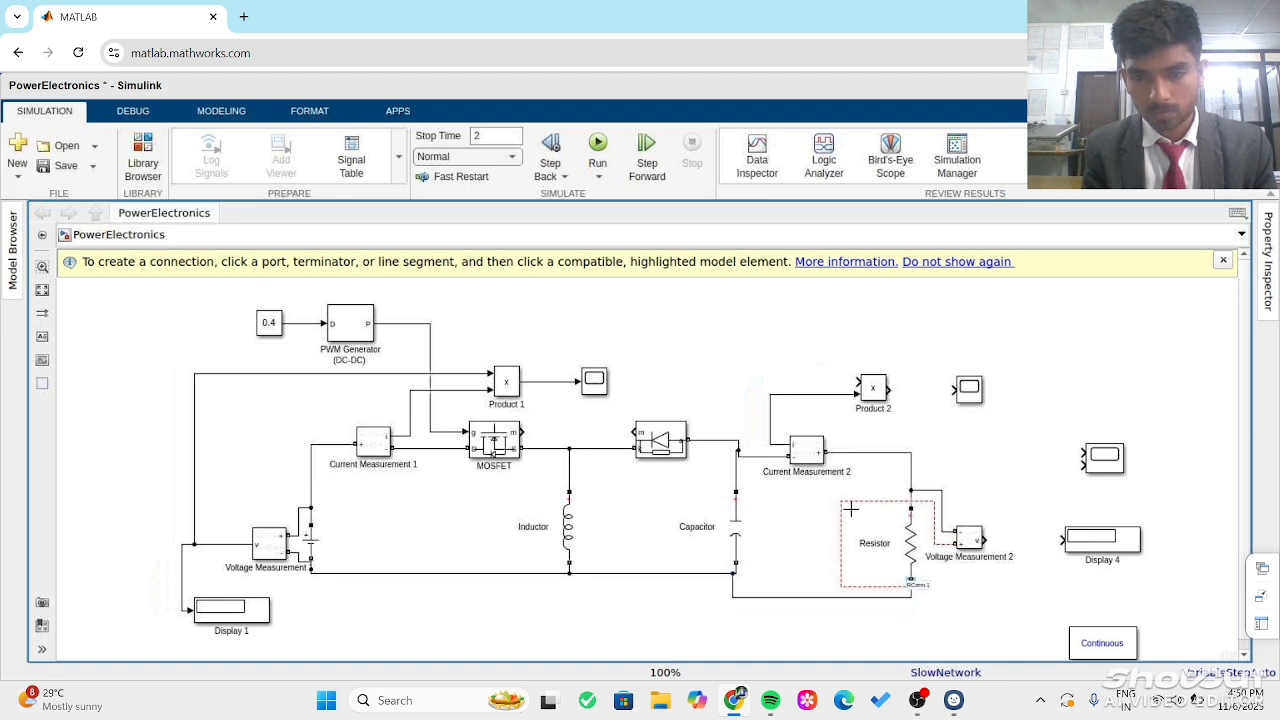
{"action": "left_click_drag", "start_coordinate": [846, 507], "coordinate": [845, 505]}
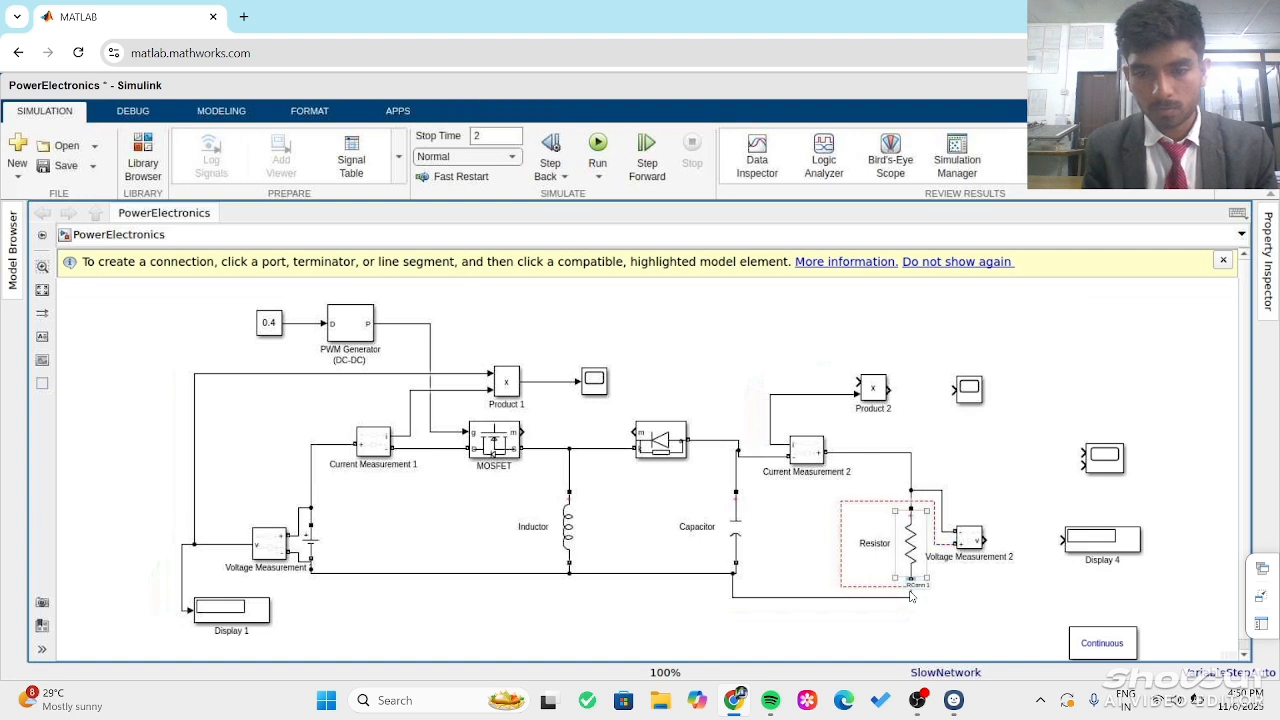
{"action": "left_click", "coordinate": [907, 589]}
{"action": "left_click", "coordinate": [866, 507]}
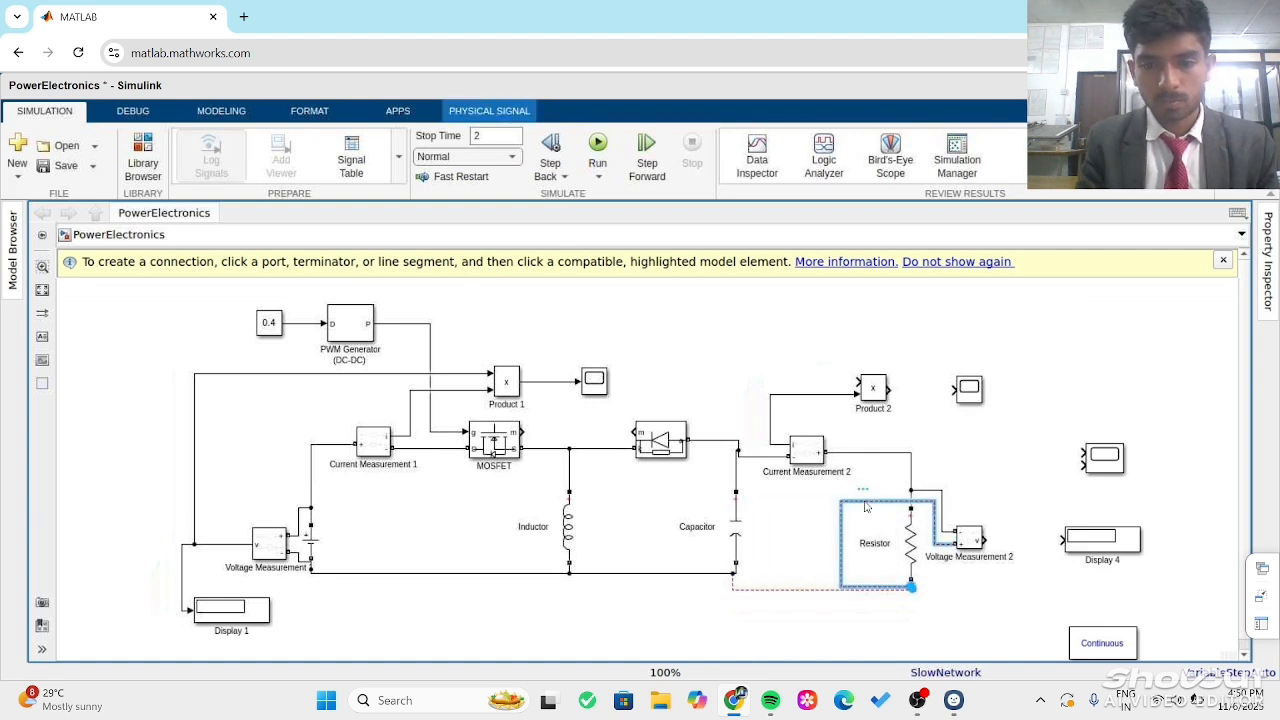
{"action": "left_click", "coordinate": [866, 584]}
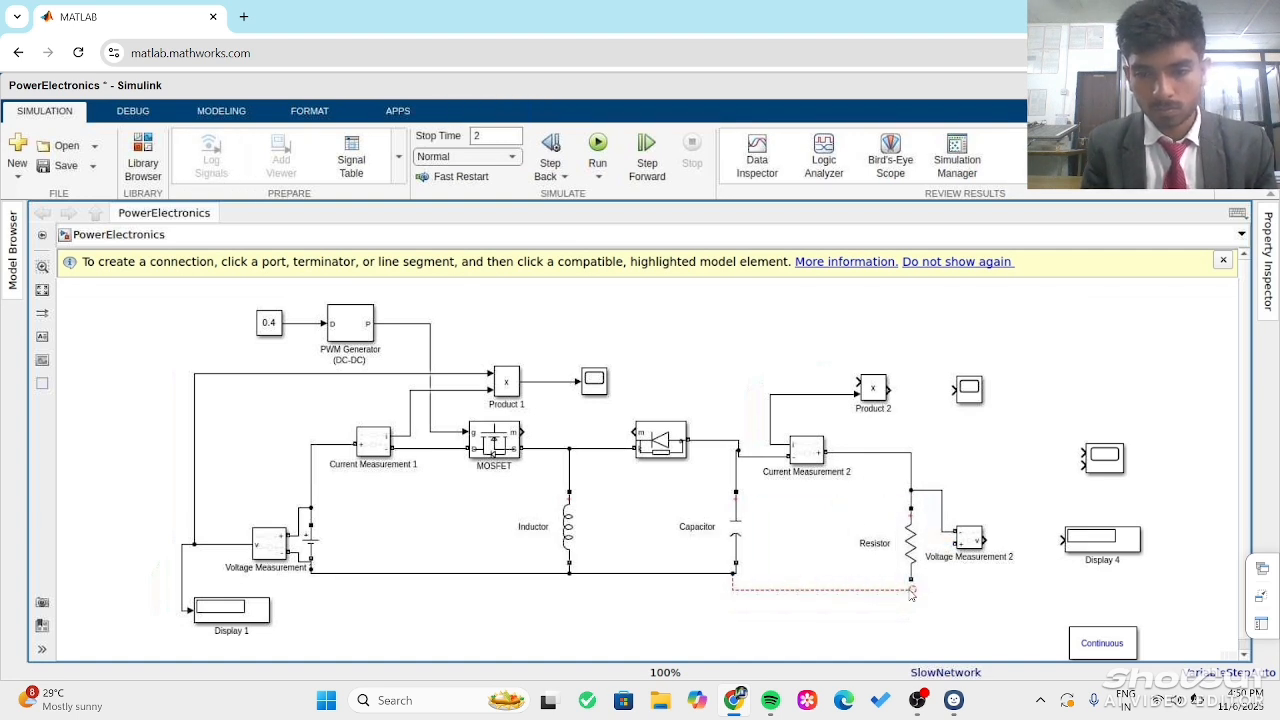
{"action": "left_click_drag", "start_coordinate": [911, 594], "coordinate": [909, 582]}
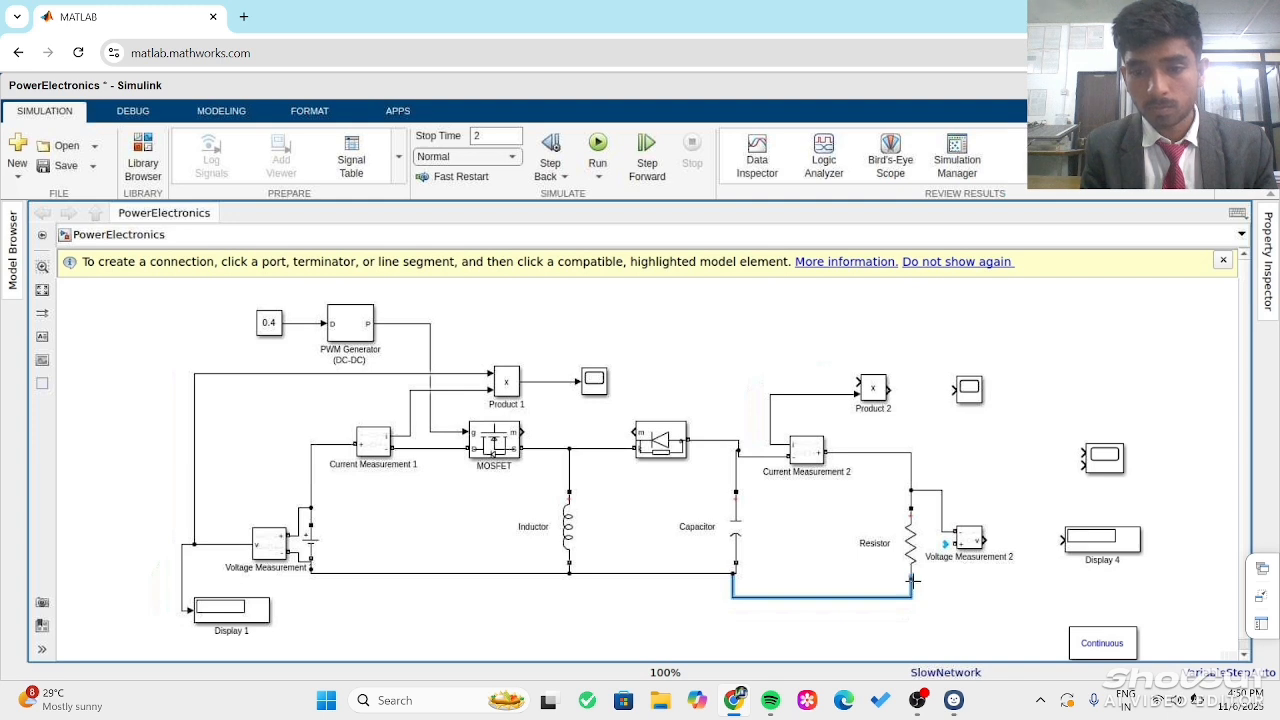
Connect Voltage Measurement 2's lower terminal to the rail below the resistor and reroute the wire between the resistor and the measurement block.
{"action": "left_click", "coordinate": [961, 544]}
{"action": "left_click_drag", "start_coordinate": [955, 544], "coordinate": [910, 590]}
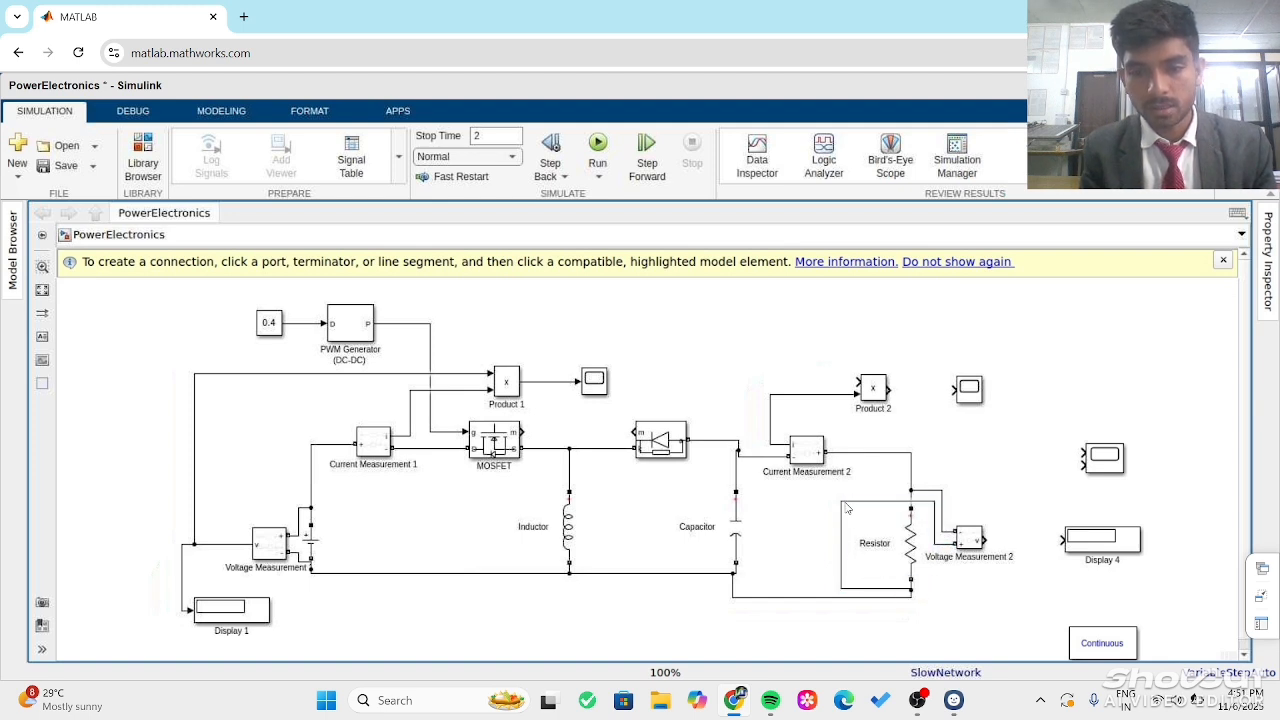
{"action": "left_click_drag", "start_coordinate": [845, 502], "coordinate": [952, 597]}
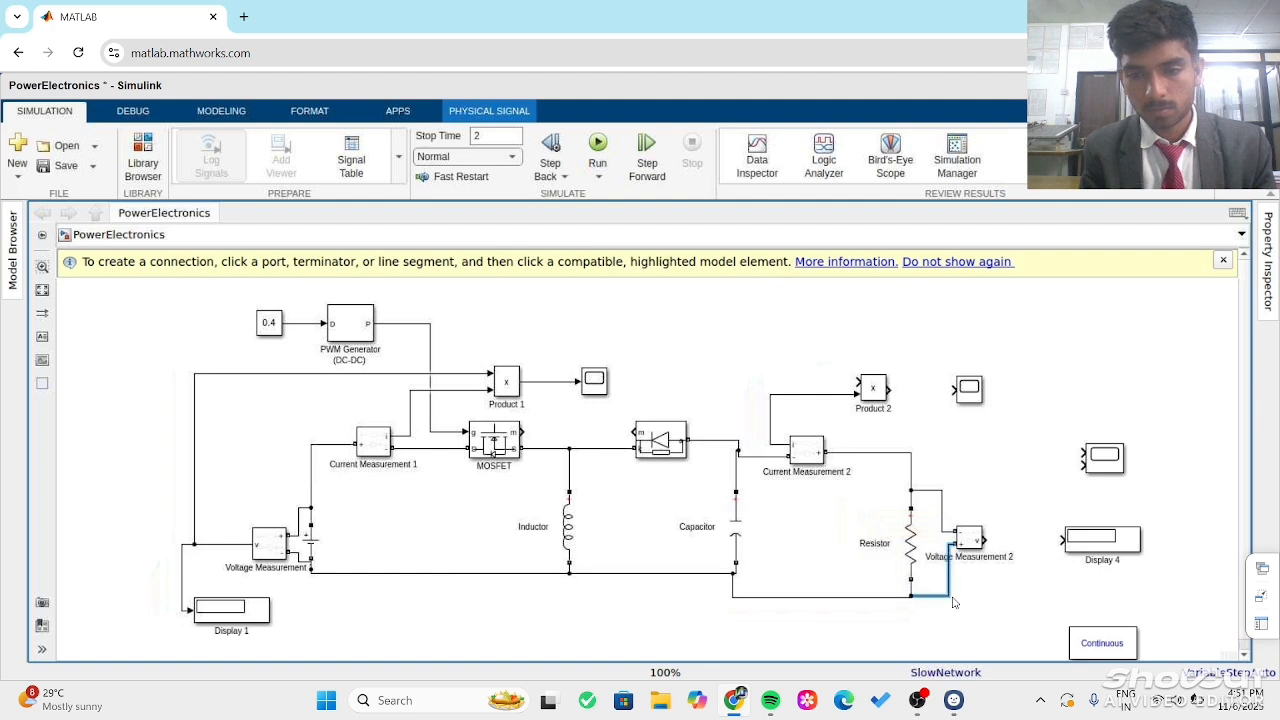
{"action": "left_click", "coordinate": [1028, 591]}
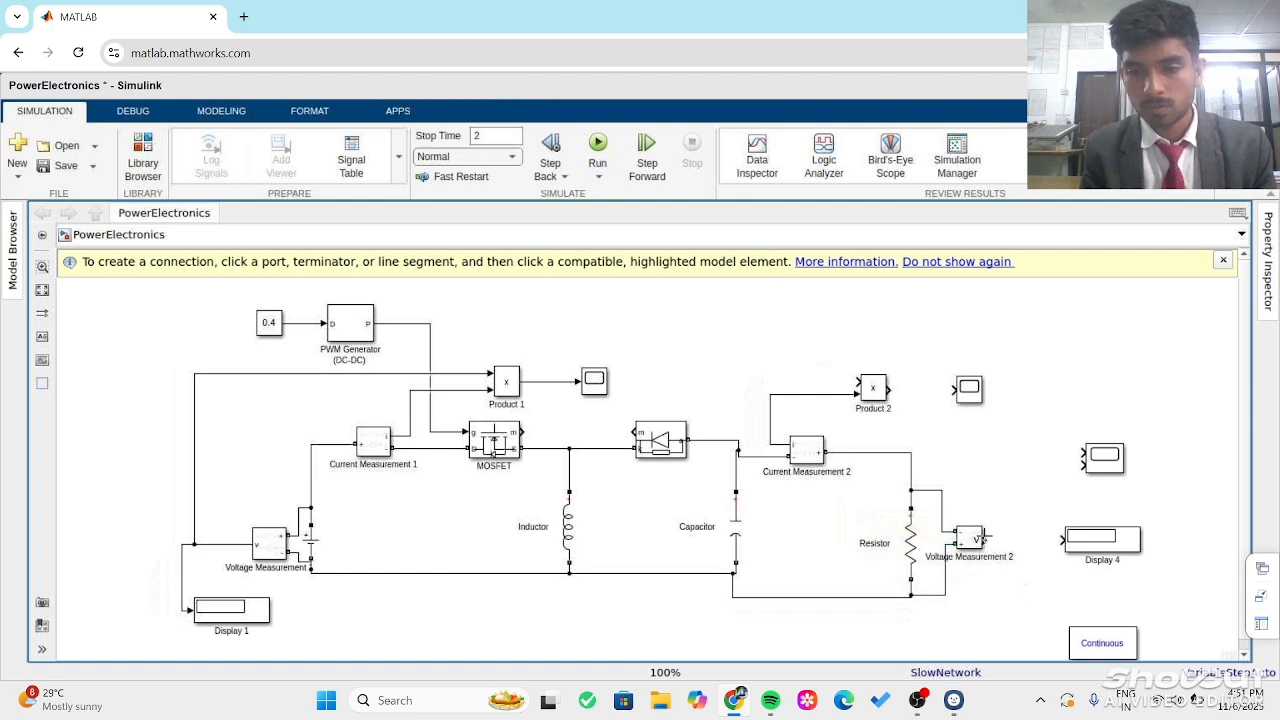
Connect Voltage Measurement 2's output to Display 4, and Product 2's output to the adjacent scope.
{"action": "left_click_drag", "start_coordinate": [983, 537], "coordinate": [1062, 541]}
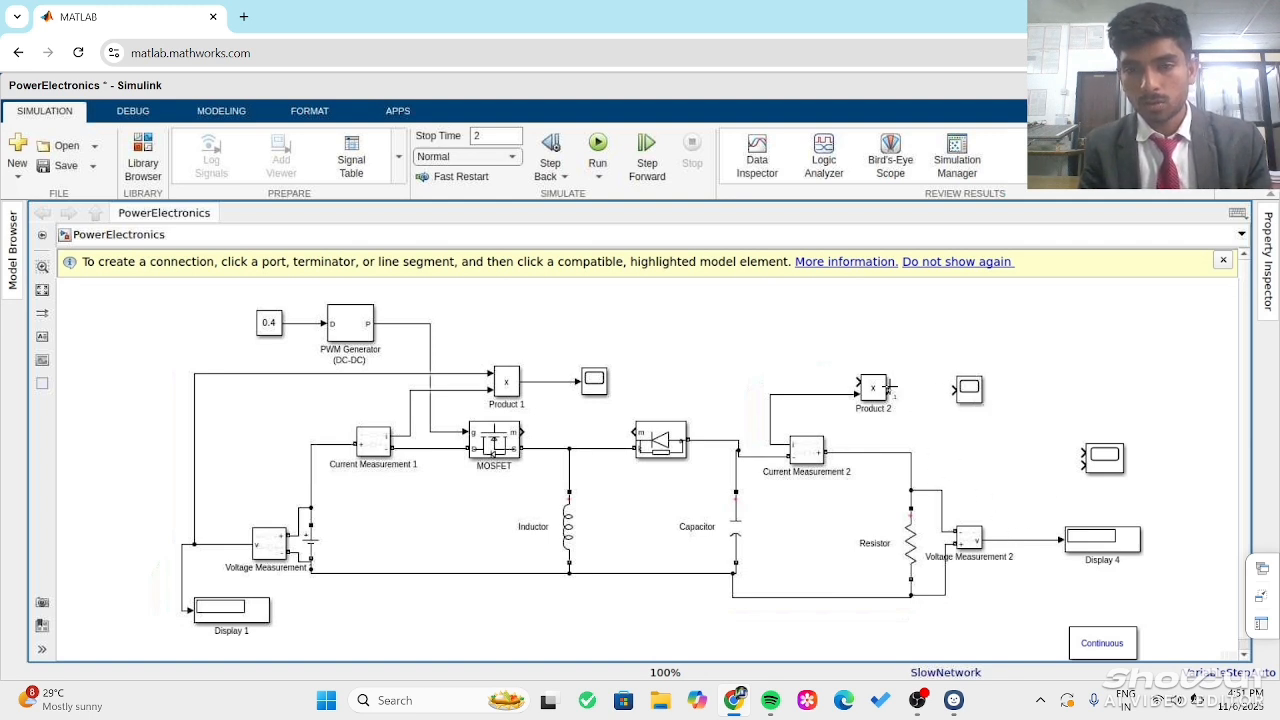
{"action": "left_click_drag", "start_coordinate": [888, 388], "coordinate": [945, 389]}
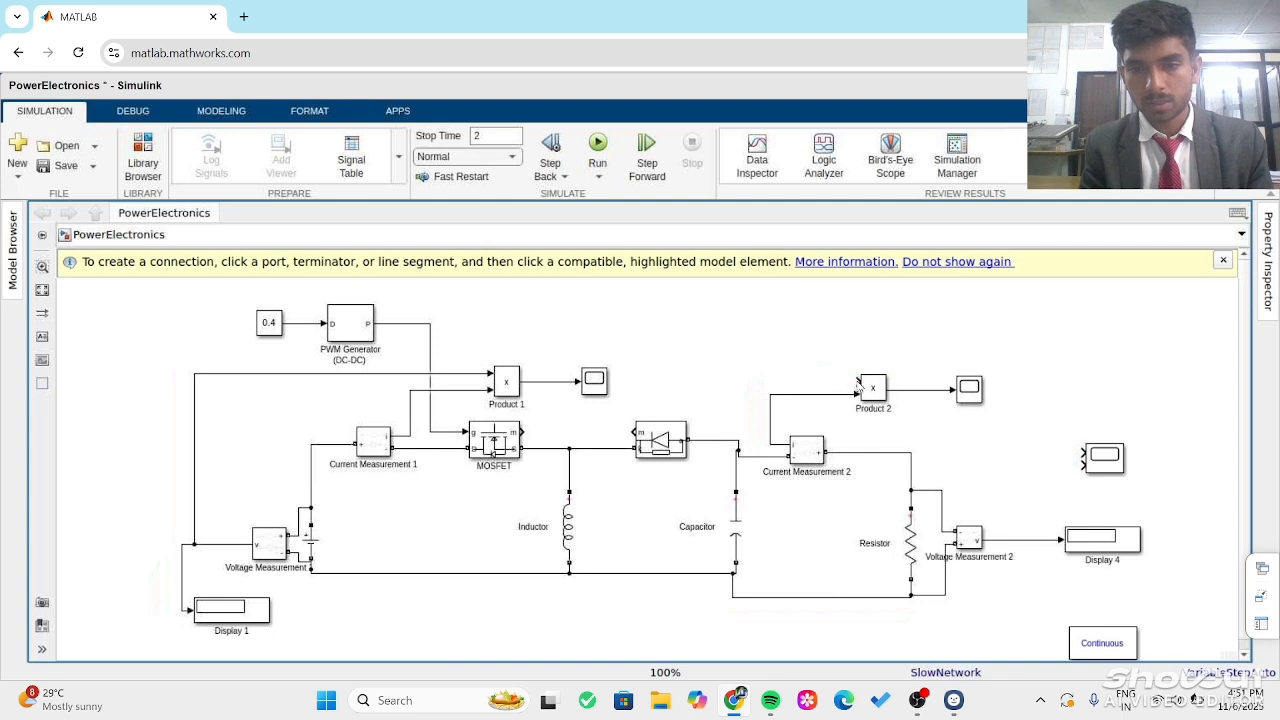
Branch the Voltage Measurement 2 signal into Product 2's upper input and the lower input of the two-input scope.
{"action": "left_click_drag", "start_coordinate": [857, 382], "coordinate": [1014, 530]}
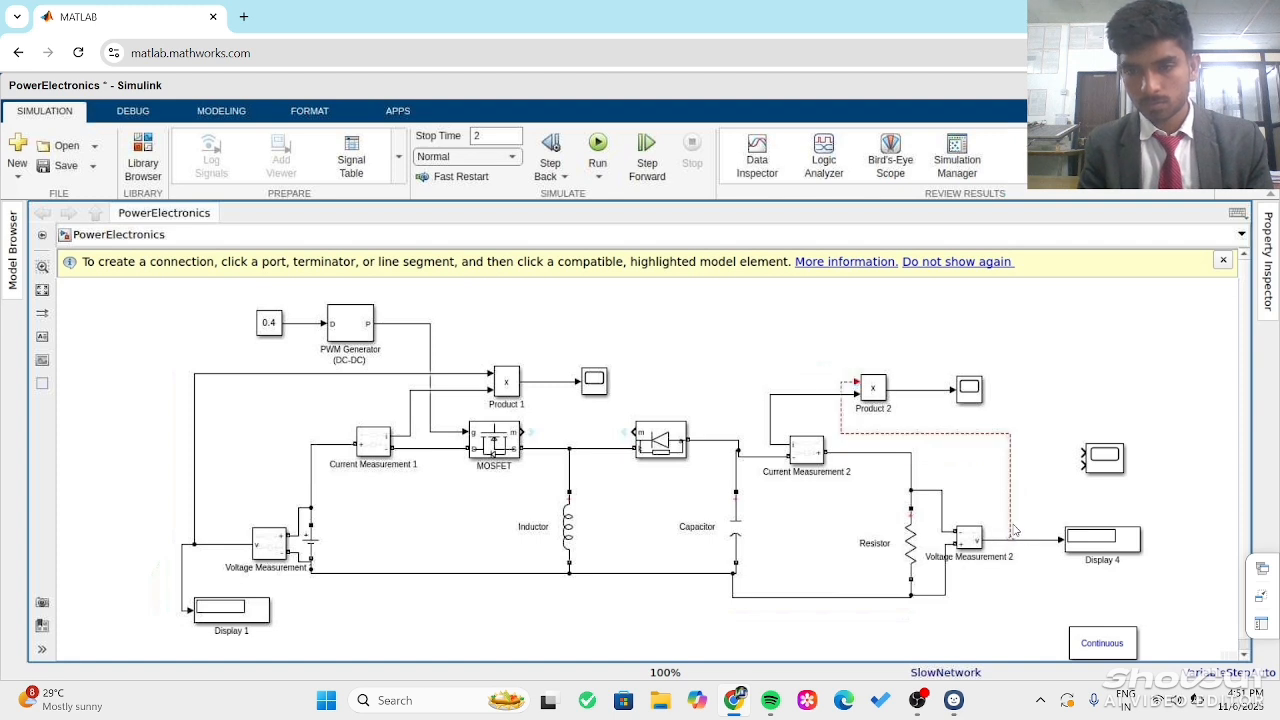
{"action": "double_click", "coordinate": [1012, 541]}
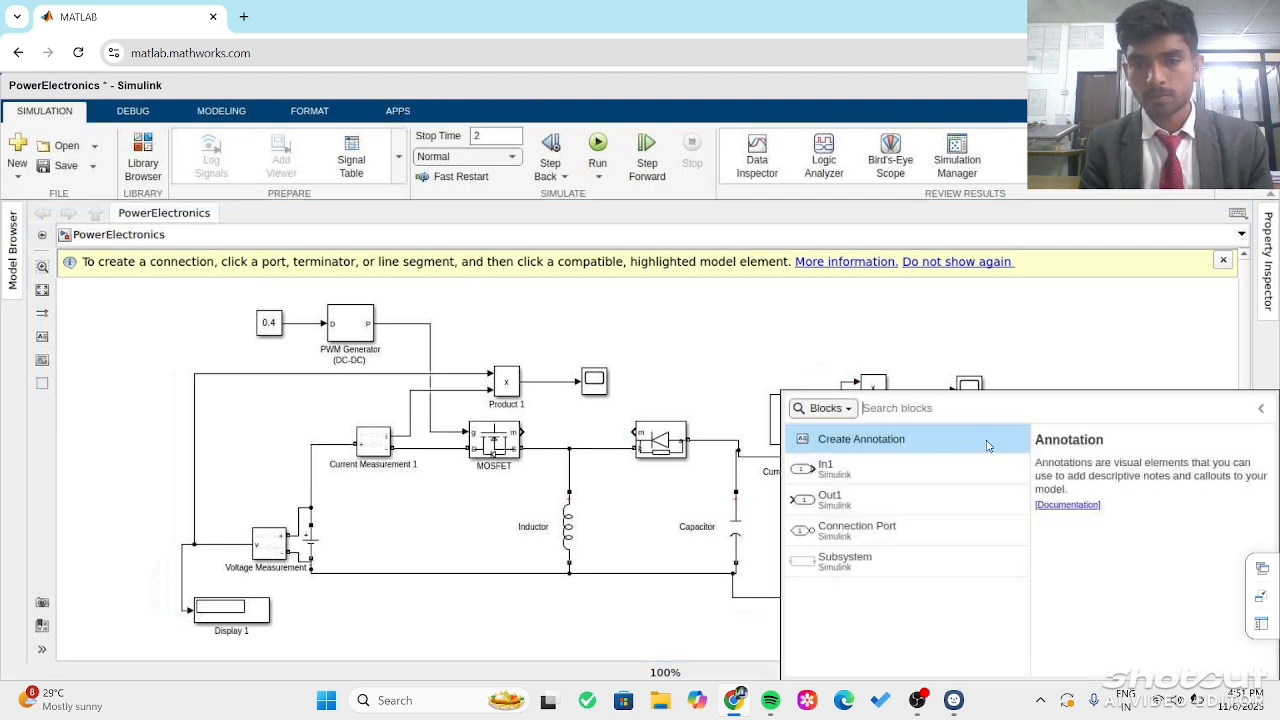
{"action": "left_click", "coordinate": [940, 323]}
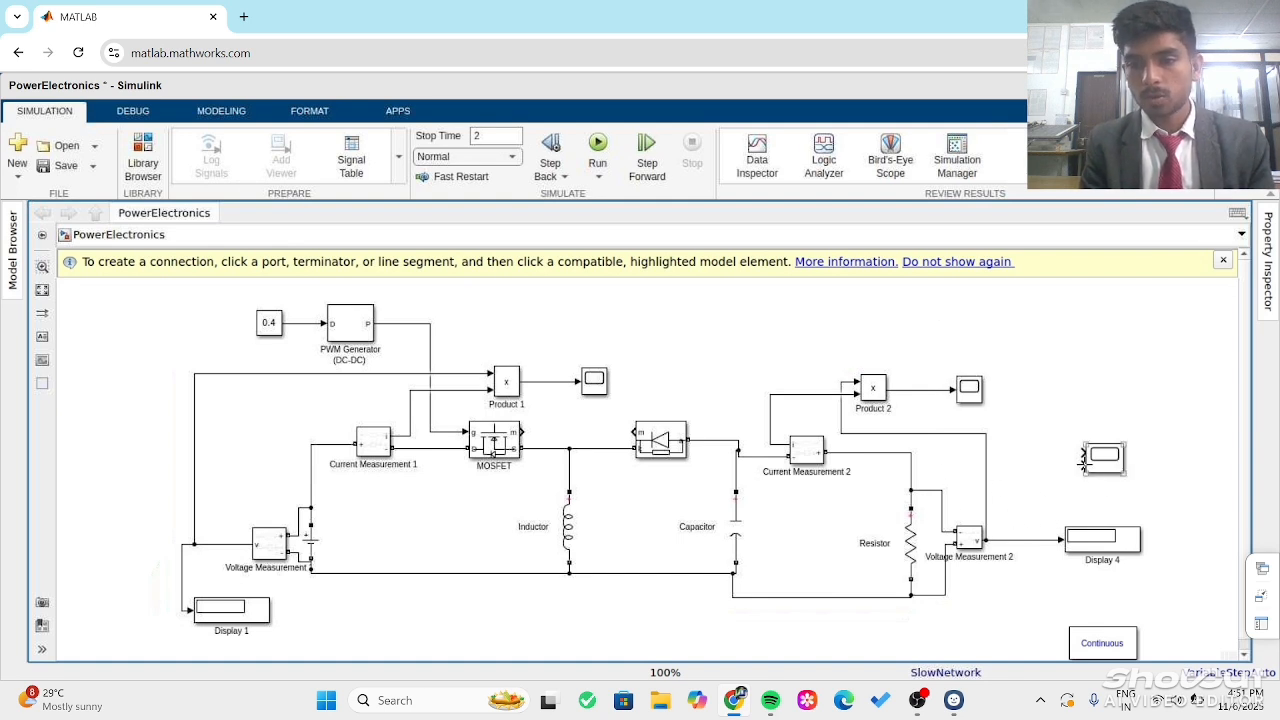
{"action": "left_click_drag", "start_coordinate": [1080, 463], "coordinate": [1020, 543]}
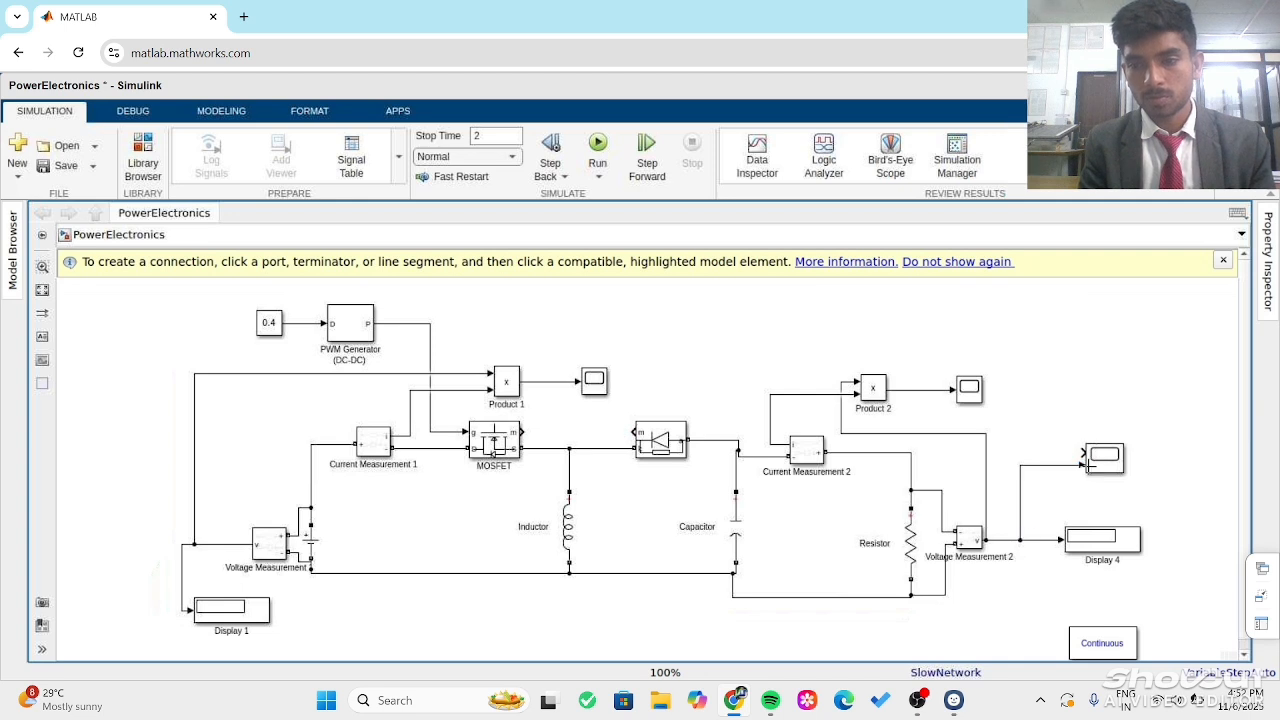
{"action": "left_click_drag", "start_coordinate": [1003, 445], "coordinate": [940, 453]}
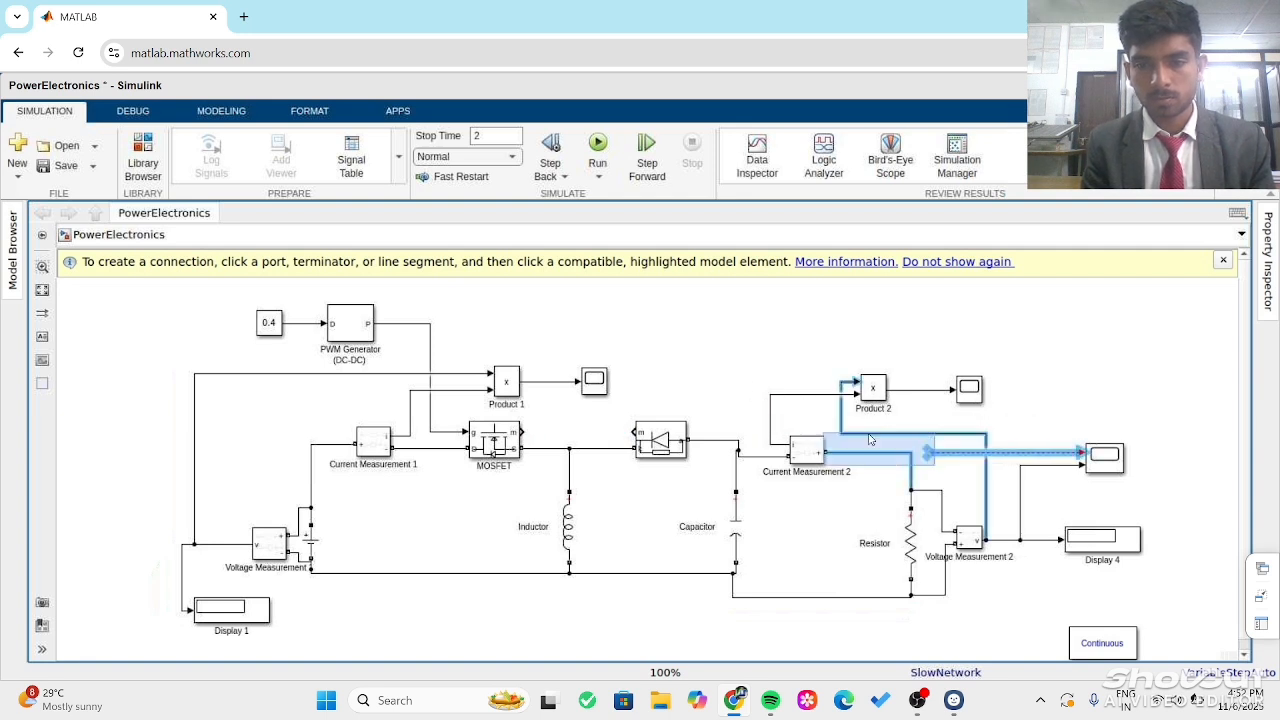
{"action": "left_click", "coordinate": [1060, 422]}
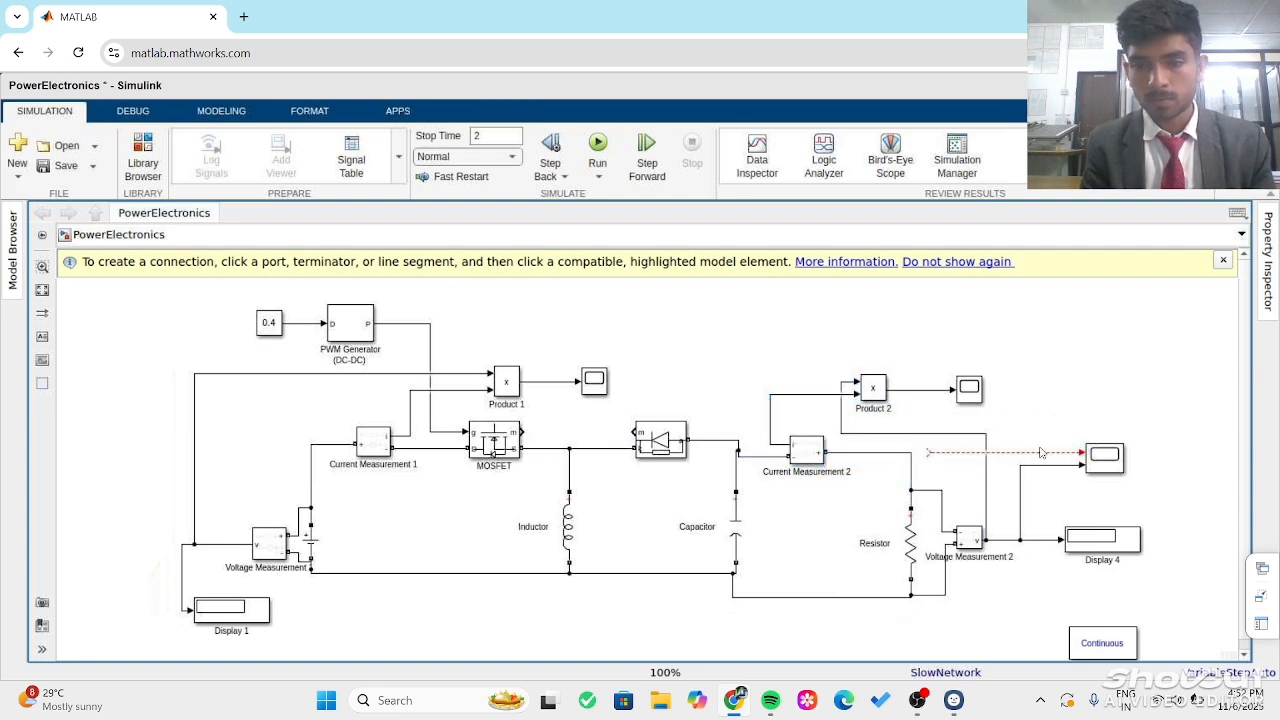
{"action": "left_click", "coordinate": [1025, 456]}
{"action": "key", "text": "Delete"}
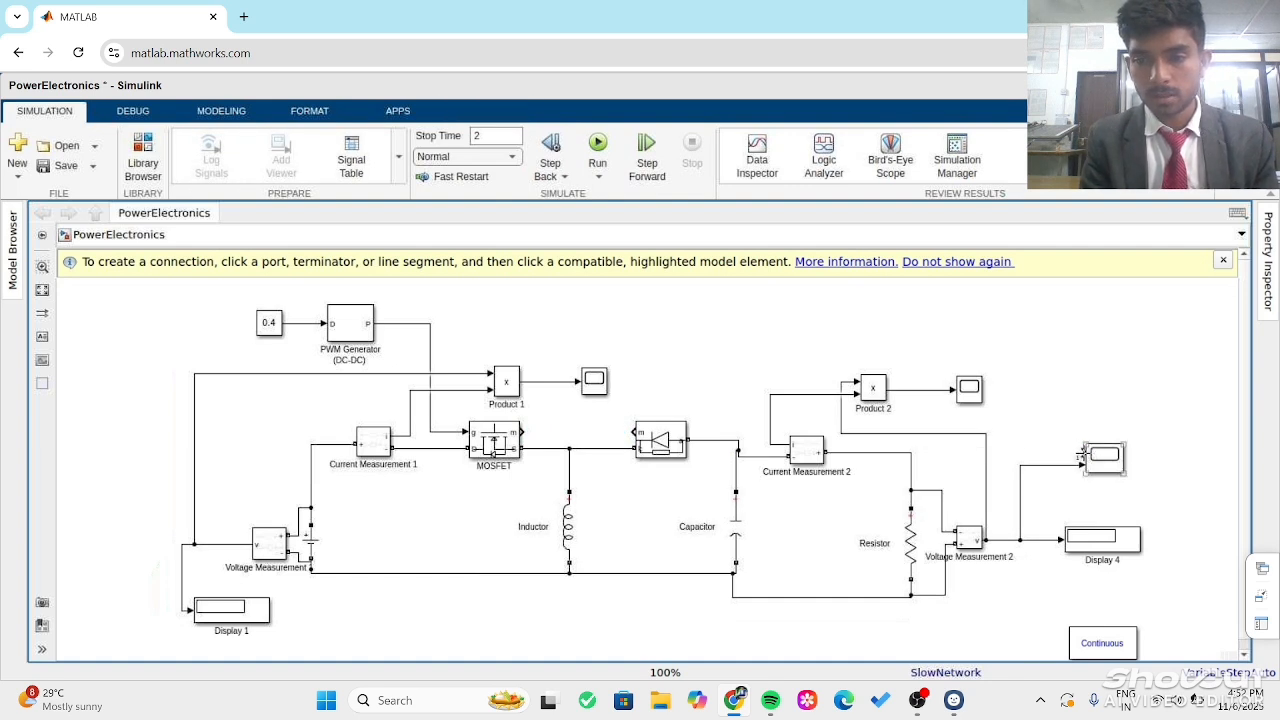
Connect the upper input of the two-input scope to Current Measurement 2's signal line.
{"action": "left_click_drag", "start_coordinate": [1082, 456], "coordinate": [771, 401]}
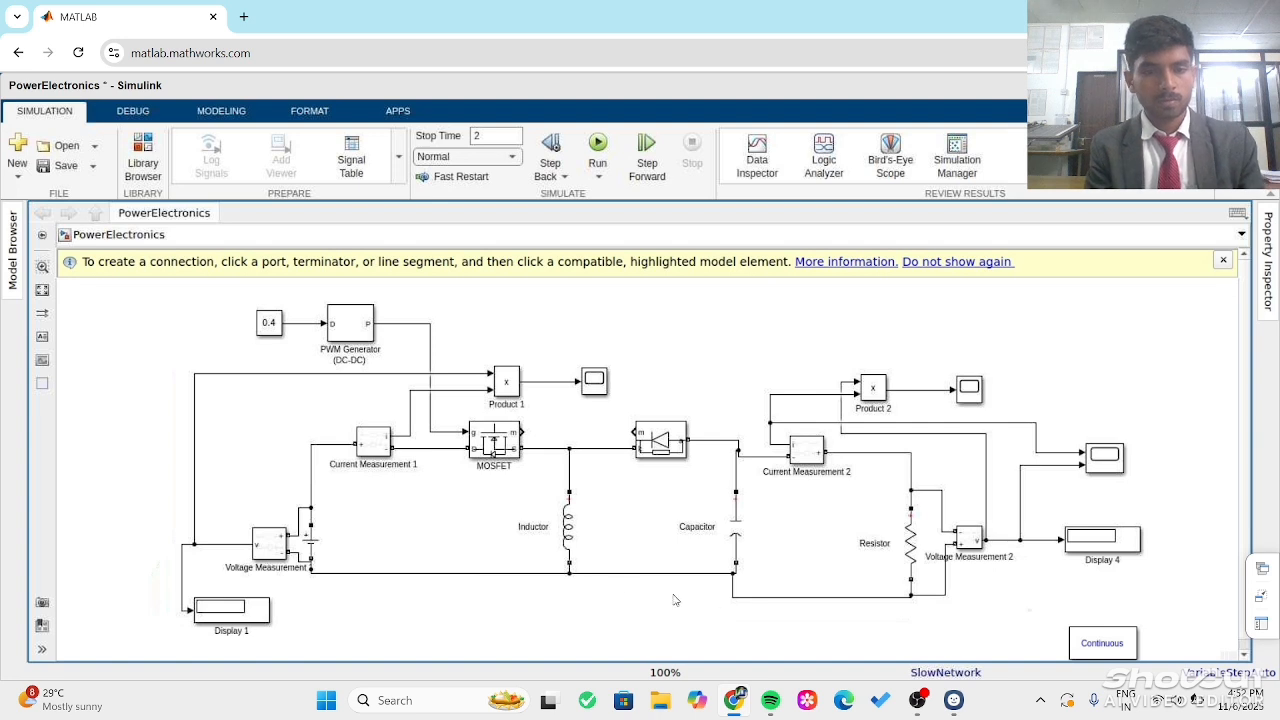
Lower the rail segments beneath the source, inductor and capacitor to align them with the rail below the resistor.
{"action": "left_click", "coordinate": [624, 574]}
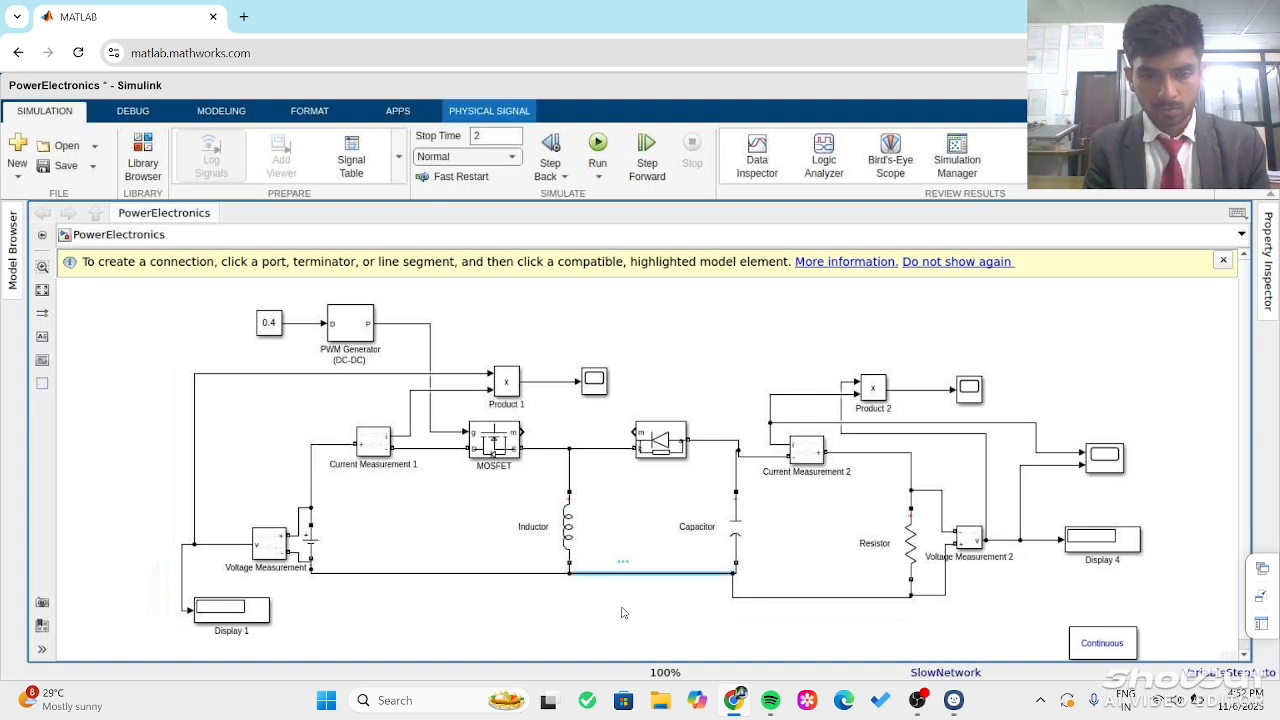
{"action": "left_click", "coordinate": [621, 612]}
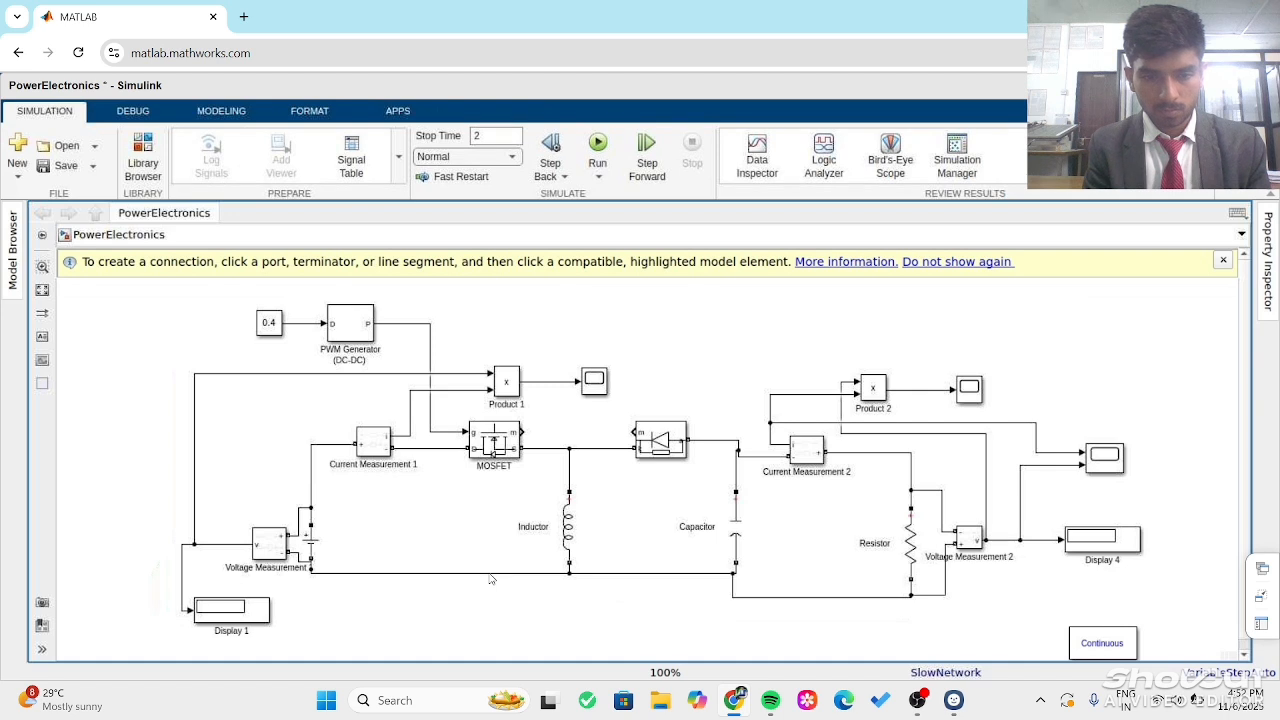
{"action": "left_click", "coordinate": [490, 574]}
{"action": "left_click_drag", "start_coordinate": [490, 574], "coordinate": [532, 605]}
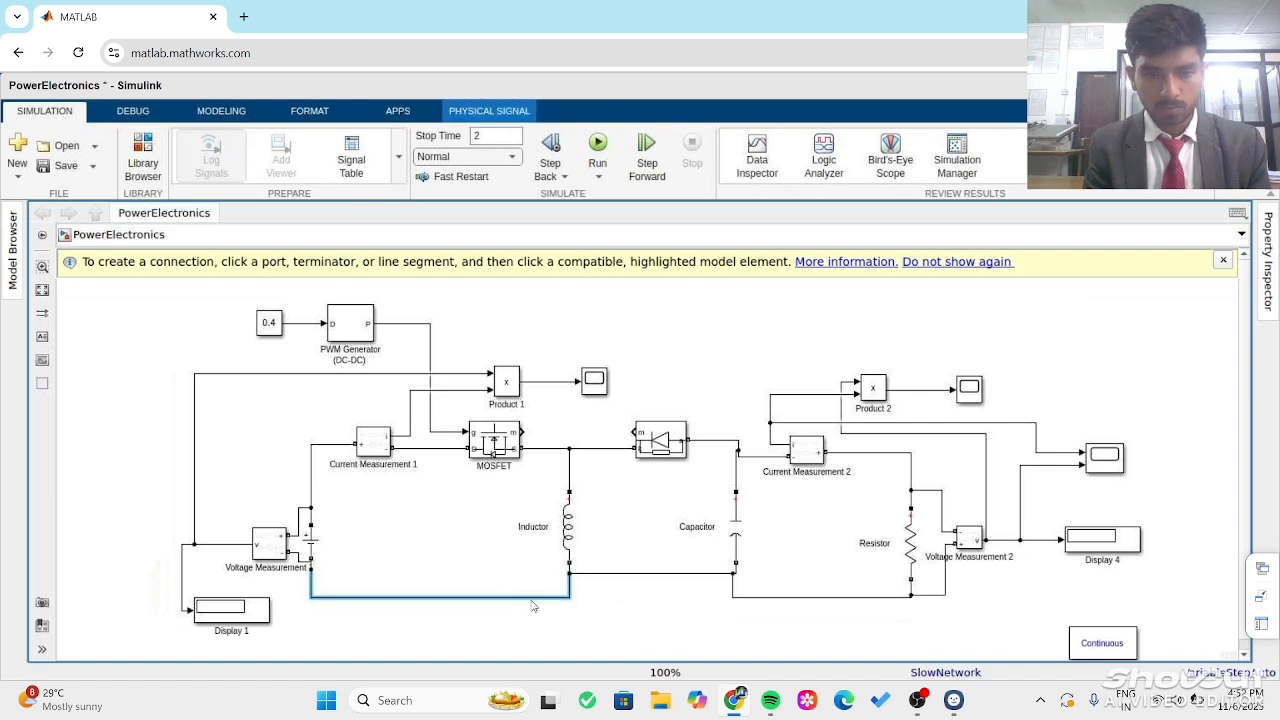
{"action": "left_click", "coordinate": [611, 578]}
{"action": "left_click", "coordinate": [611, 575]}
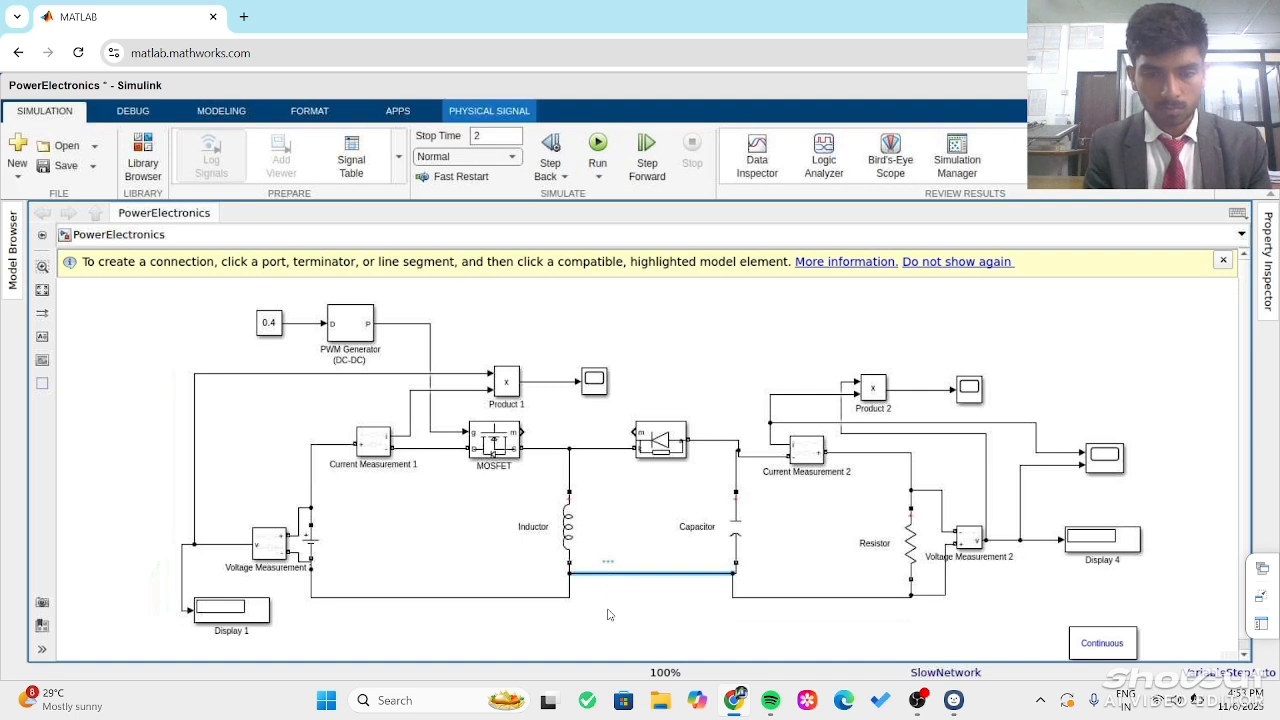
{"action": "mouse_move", "coordinate": [608, 573]}
{"action": "left_mouse_down"}
{"action": "mouse_move", "coordinate": [608, 609]}
{"action": "mouse_move", "coordinate": [608, 598]}
{"action": "left_mouse_up"}
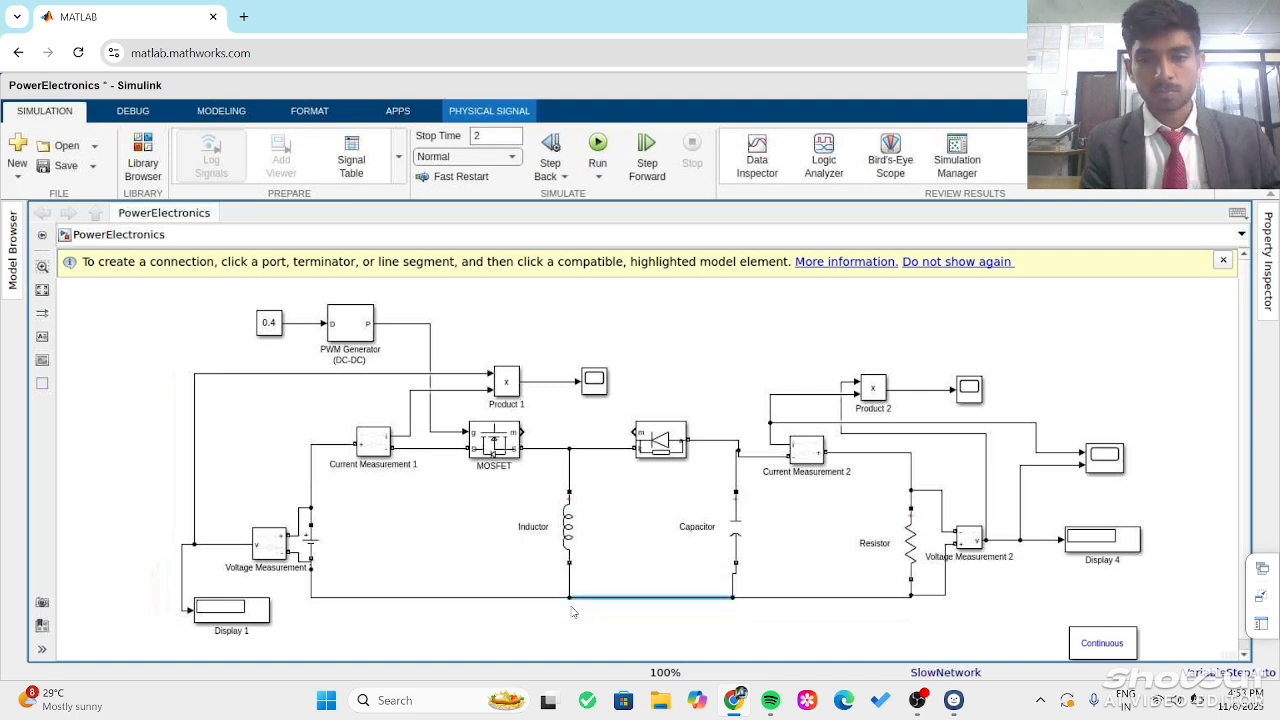
{"action": "double_click", "coordinate": [573, 612]}
{"action": "left_click", "coordinate": [618, 336]}
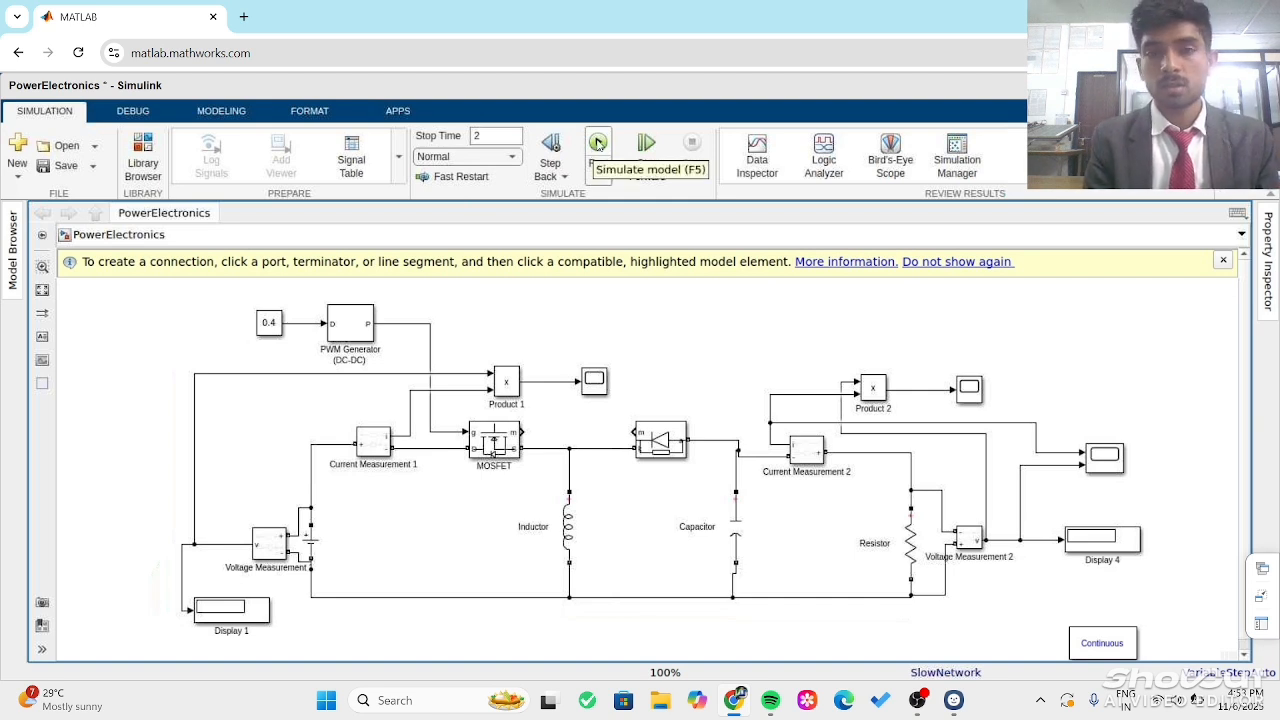
Run the simulation of the completed converter model.
{"action": "left_click", "coordinate": [597, 143]}
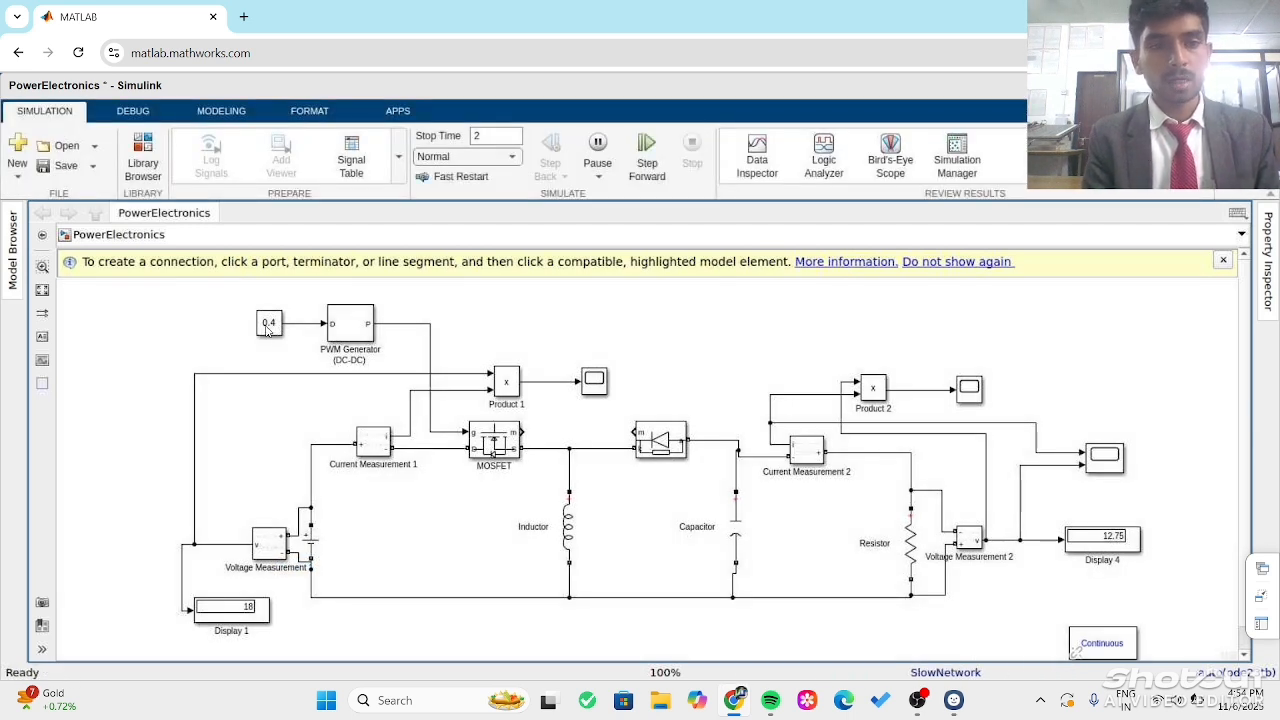
Set the Constant block feeding the PWM Generator to 0.6 and run the simulation again.
{"action": "left_click", "coordinate": [266, 328]}
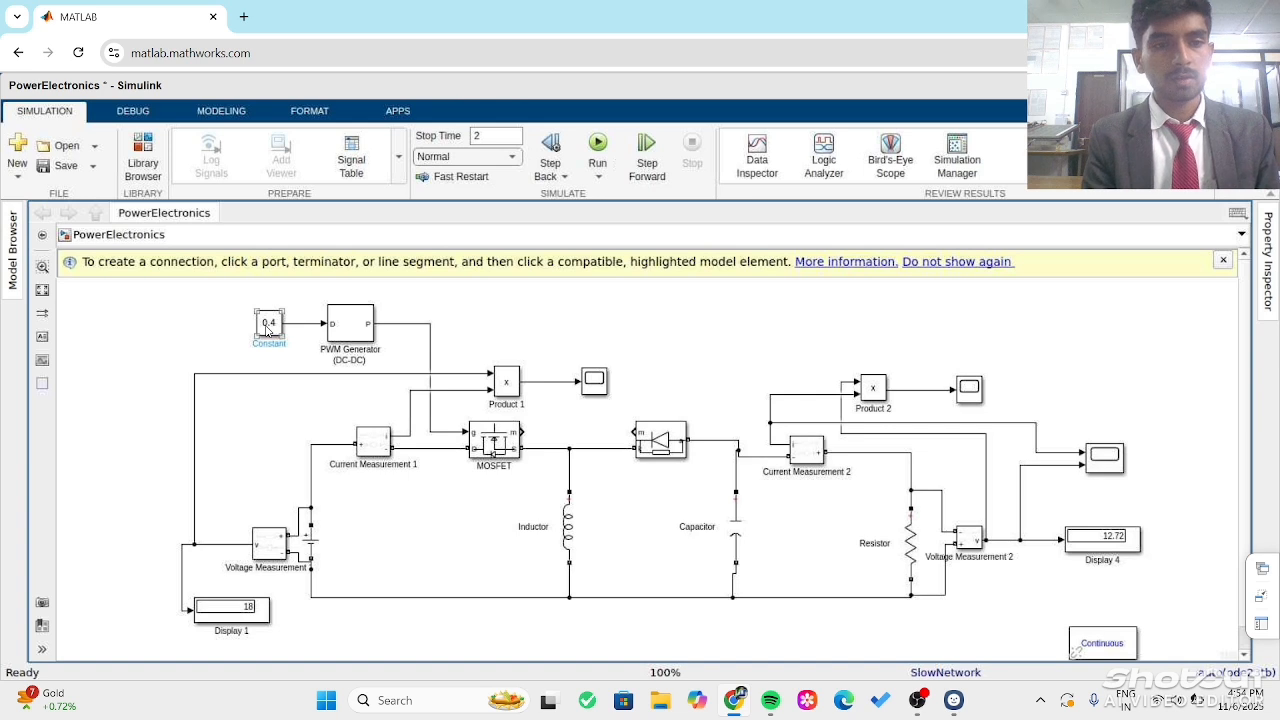
{"action": "double_click", "coordinate": [269, 327]}
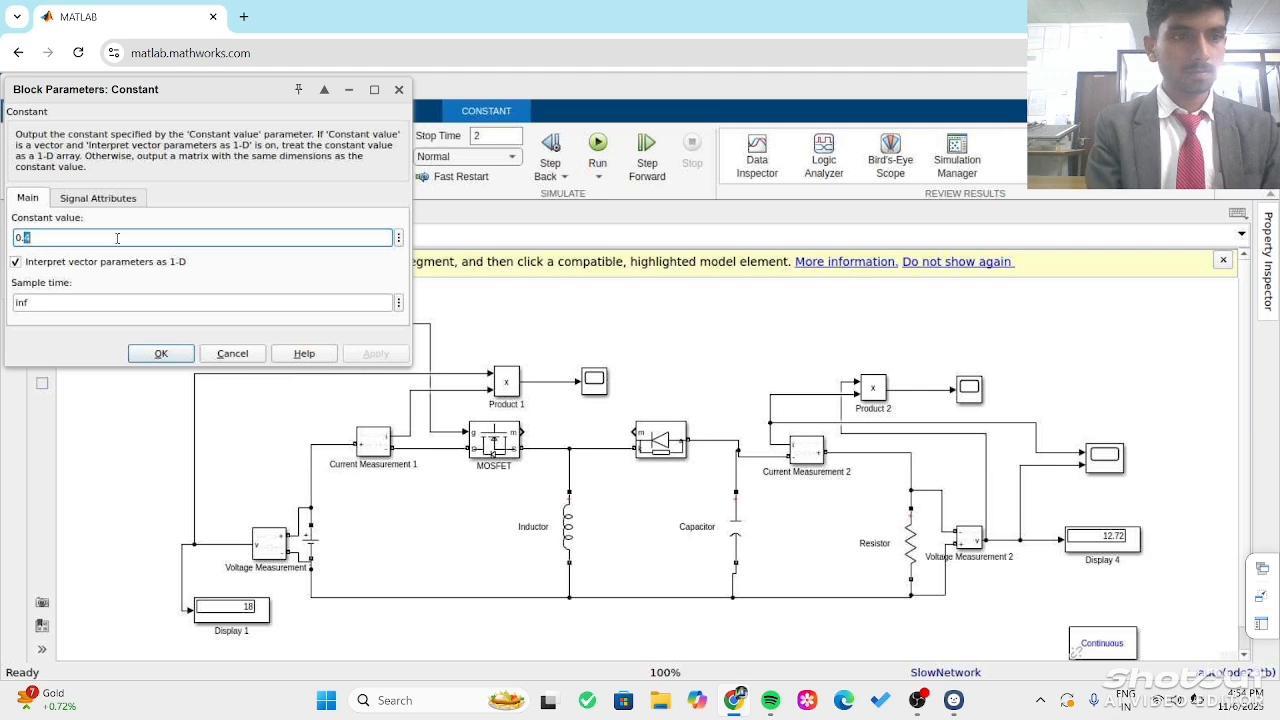
{"action": "key", "text": "BackSpace"}
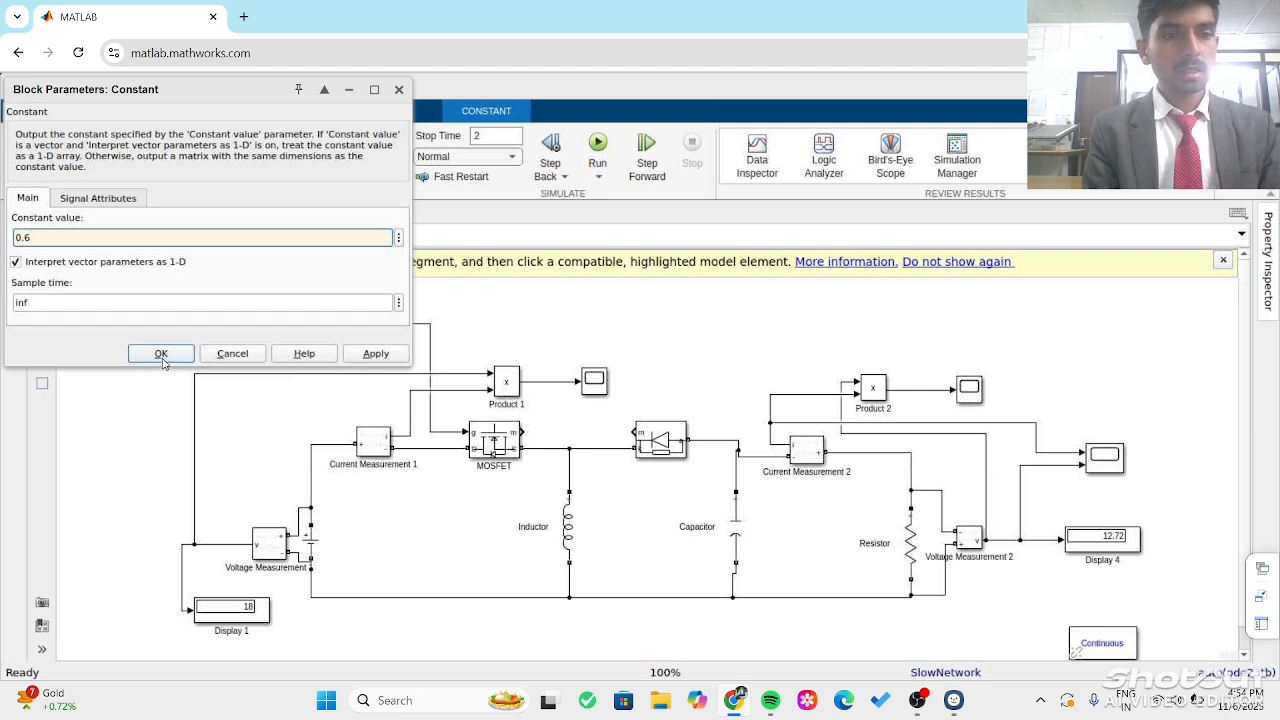
{"action": "left_click", "coordinate": [161, 354]}
{"action": "left_click", "coordinate": [597, 145]}
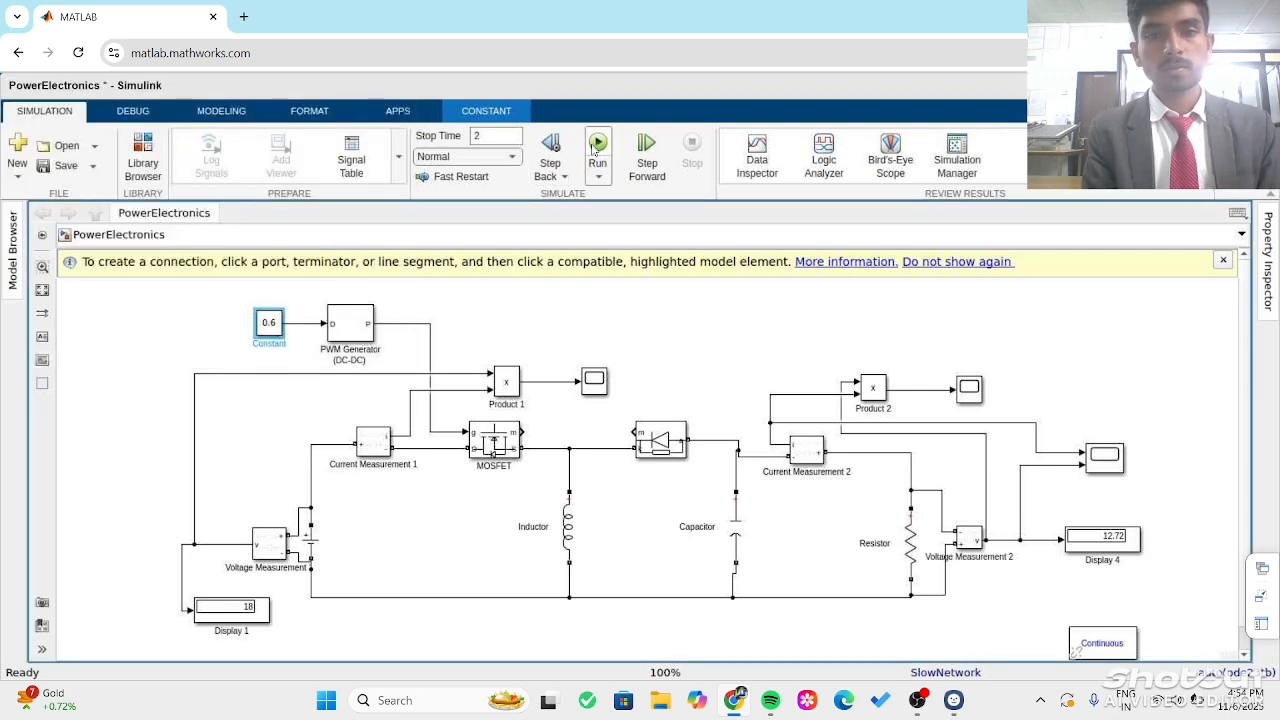